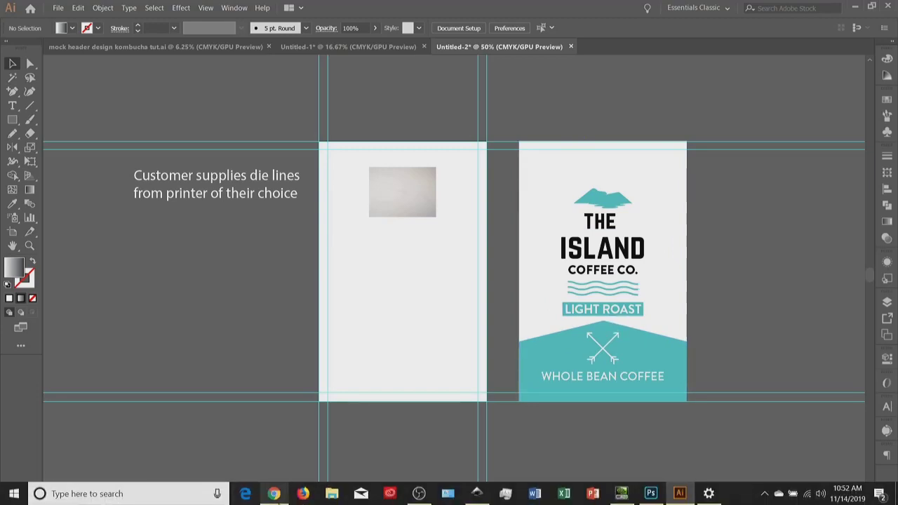
Switch from Illustrator to the Sticker Mule beer labels page in Chrome.
left_click(274, 499)
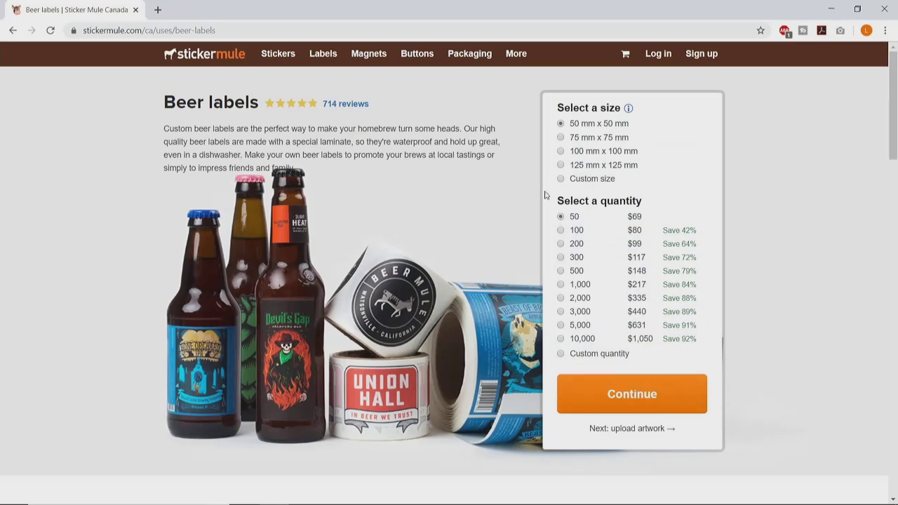
Scroll down the beer labels page to the customer reviews and footer.
scroll(541, 211, "down", 20)
scroll(541, 232, "down", 2)
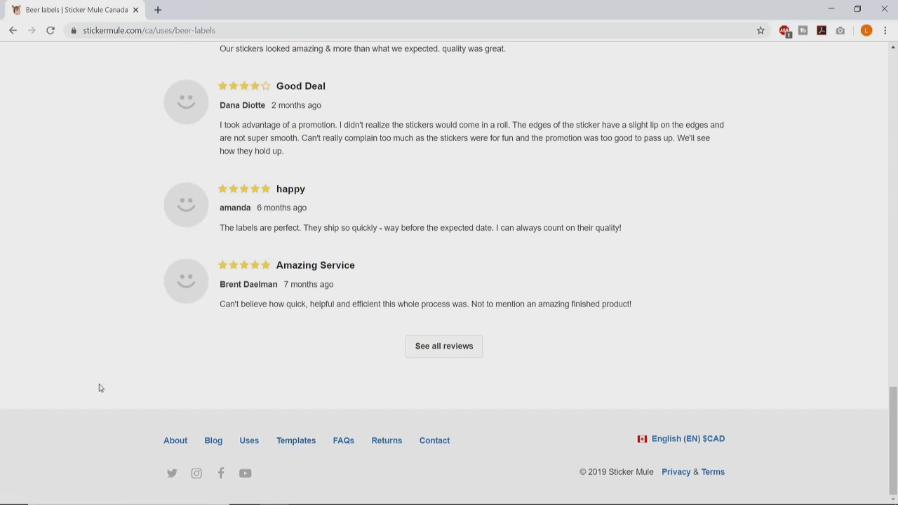
Back in Untitled-2, lock the placed mountain sketch photo with Object > Lock > Selection.
left_click(835, 10)
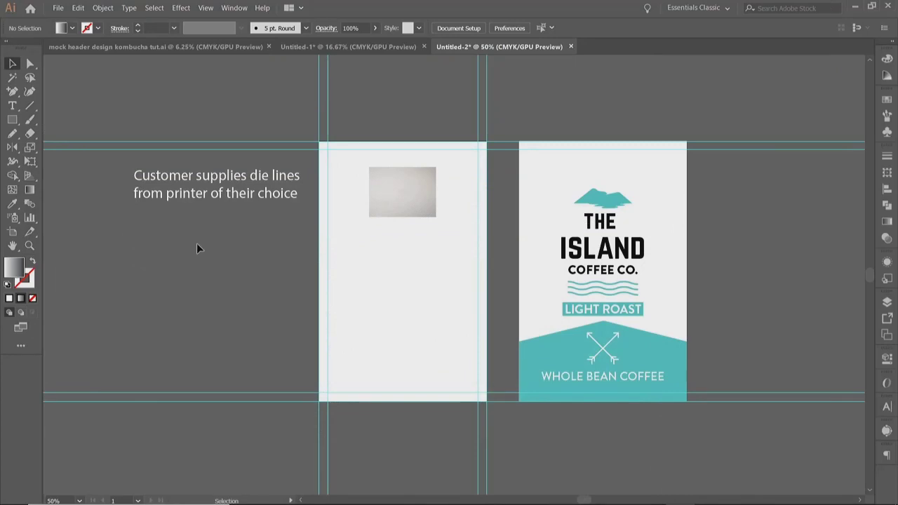
scroll(199, 249, "up", 1)
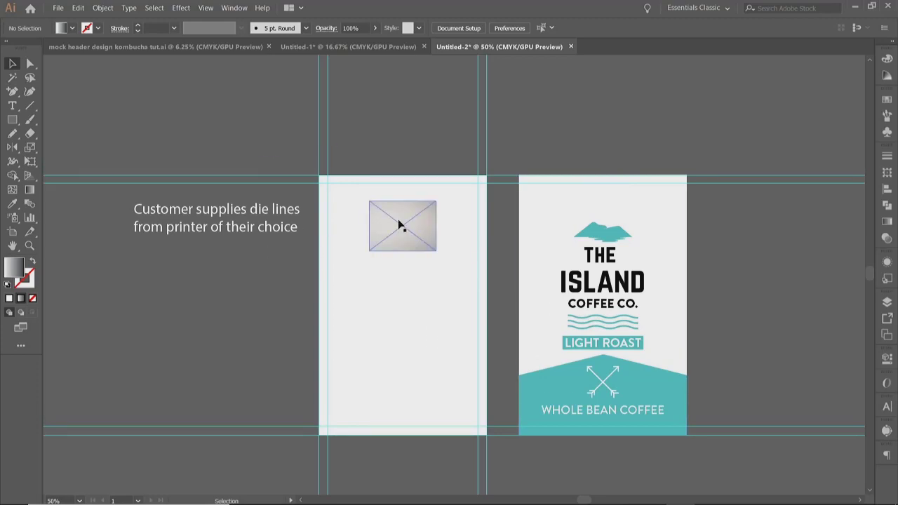
scroll(401, 224, "up", 4)
scroll(401, 225, "down", 1)
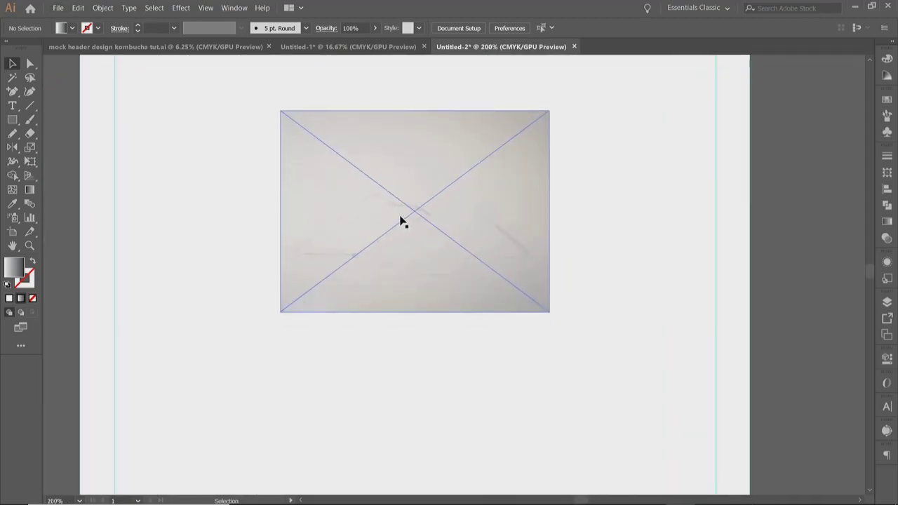
left_click(368, 181)
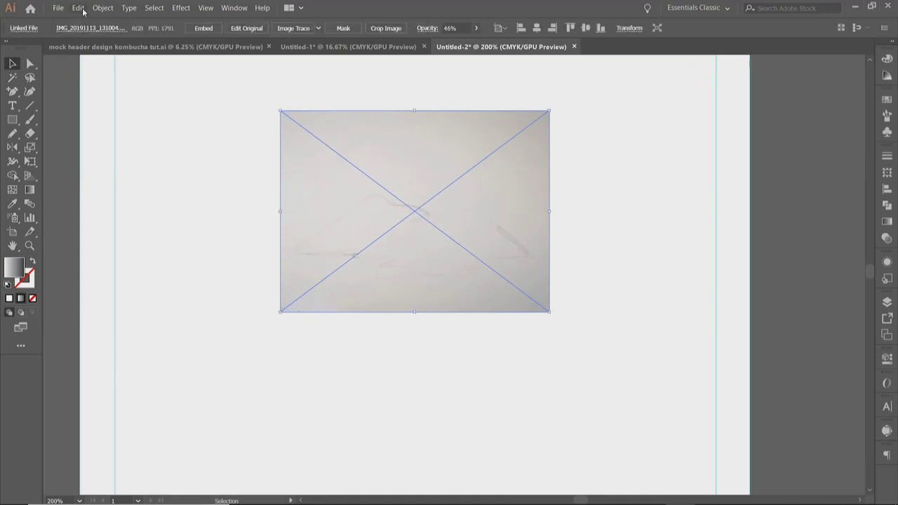
left_click(104, 7)
mouse_move(144, 80)
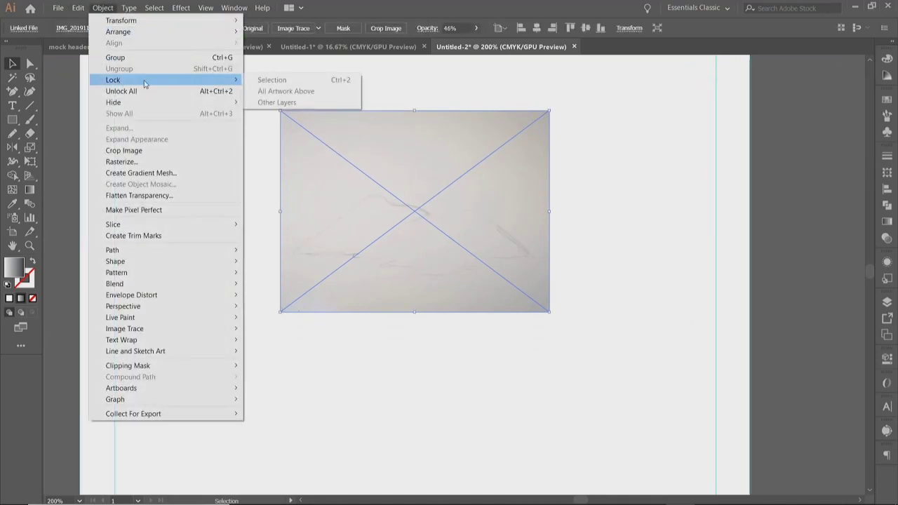
left_click(273, 82)
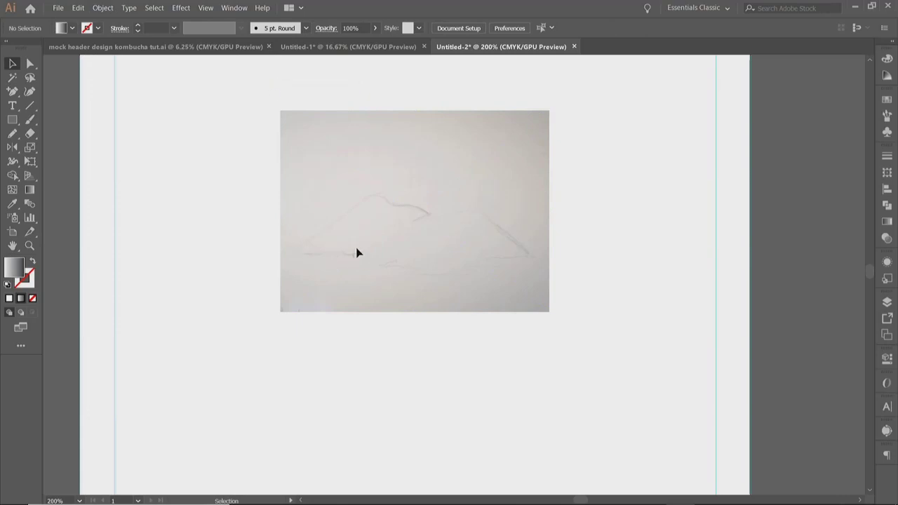
Trace the mountain outline with the Pen tool, with a curved ridge, and fill it black.
left_click(12, 91)
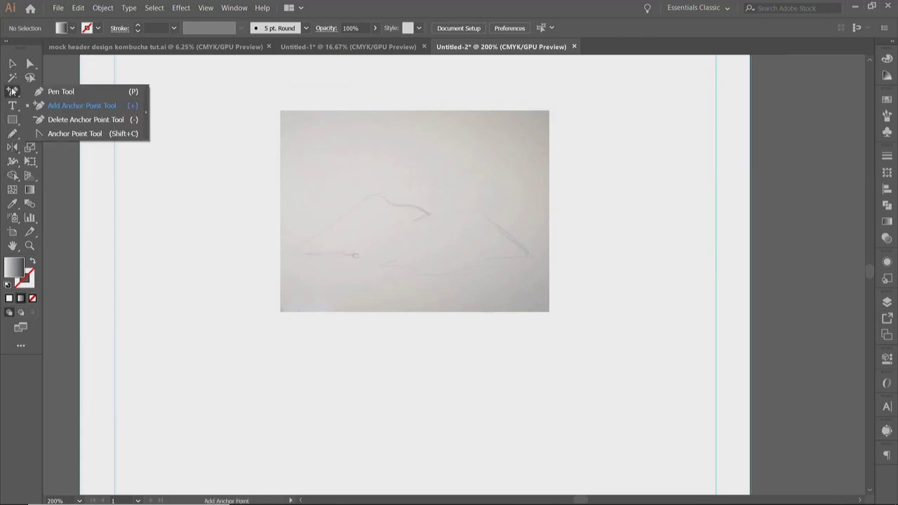
left_click(529, 255)
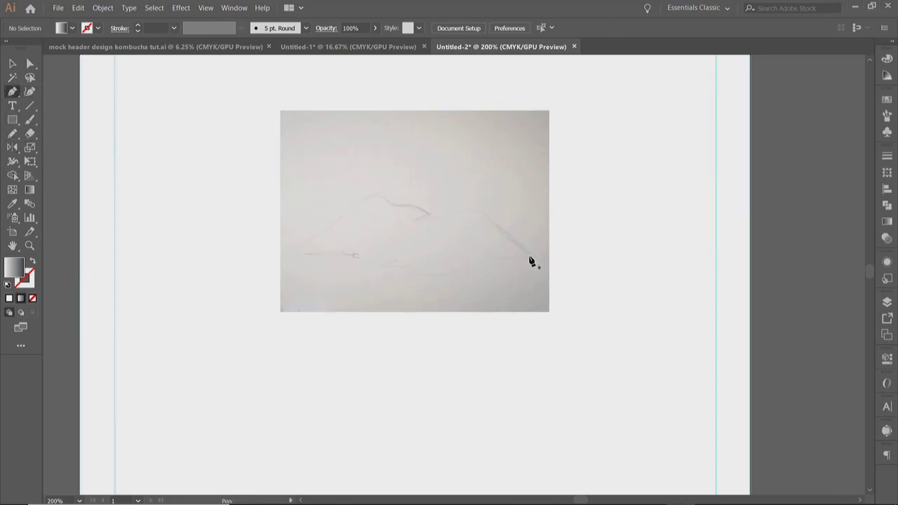
left_click(482, 212)
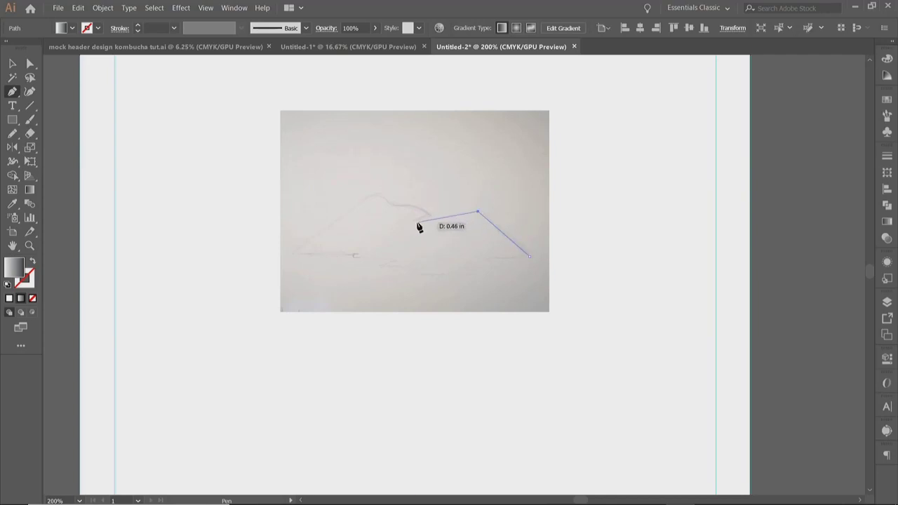
left_click(413, 223)
left_click_drag(424, 222, 375, 197)
left_click(375, 192)
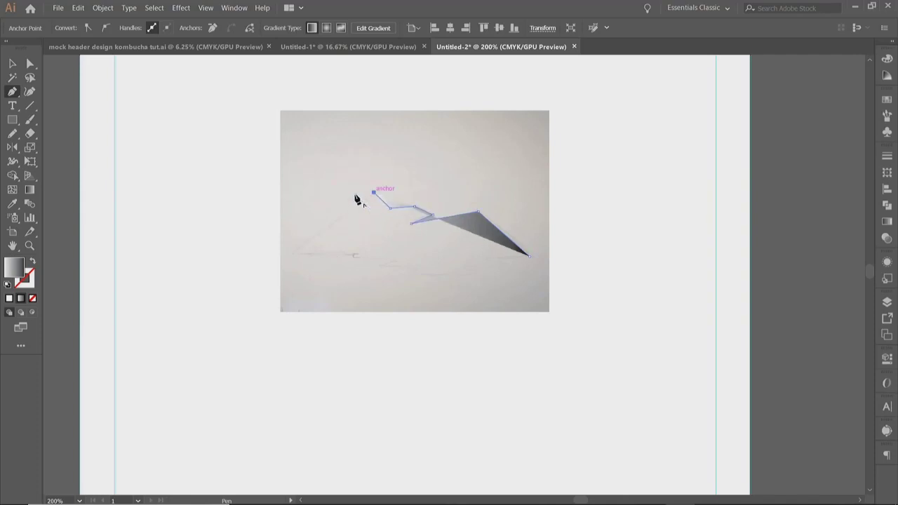
left_click(291, 253)
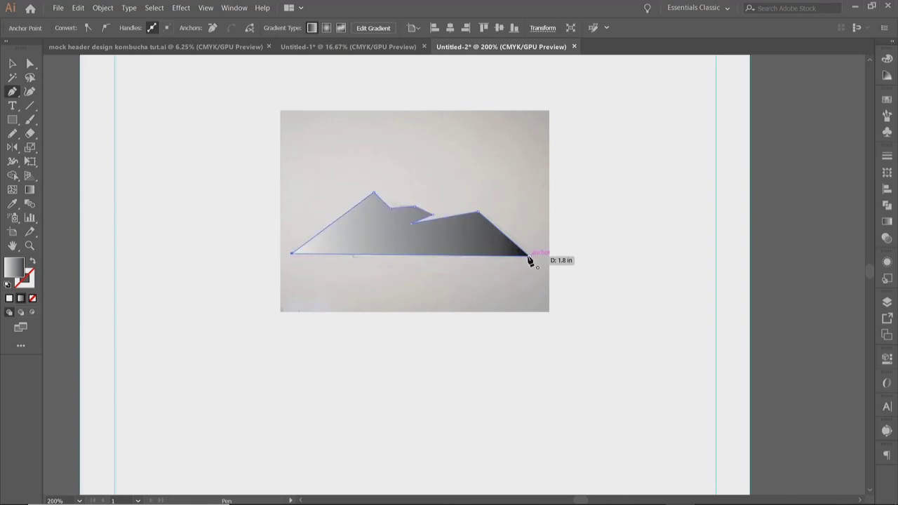
left_click(530, 256)
left_click(890, 60)
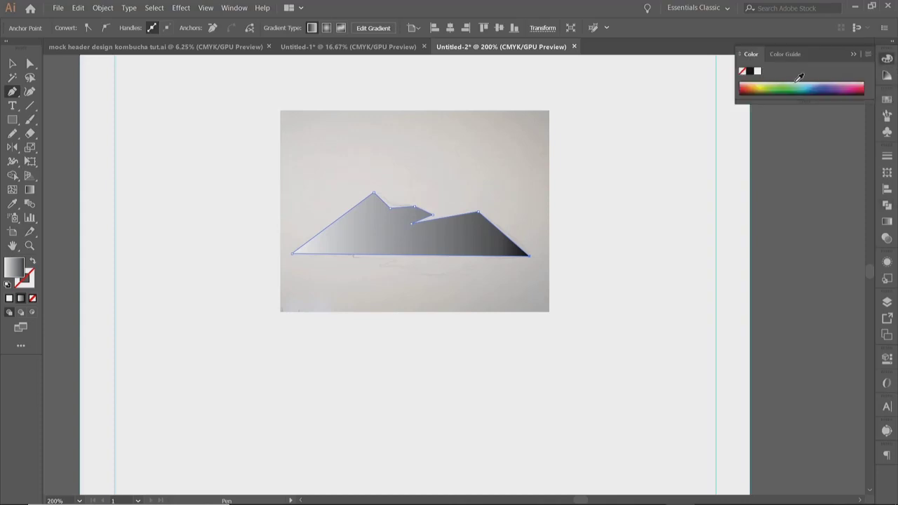
left_click(749, 71)
left_click(853, 56)
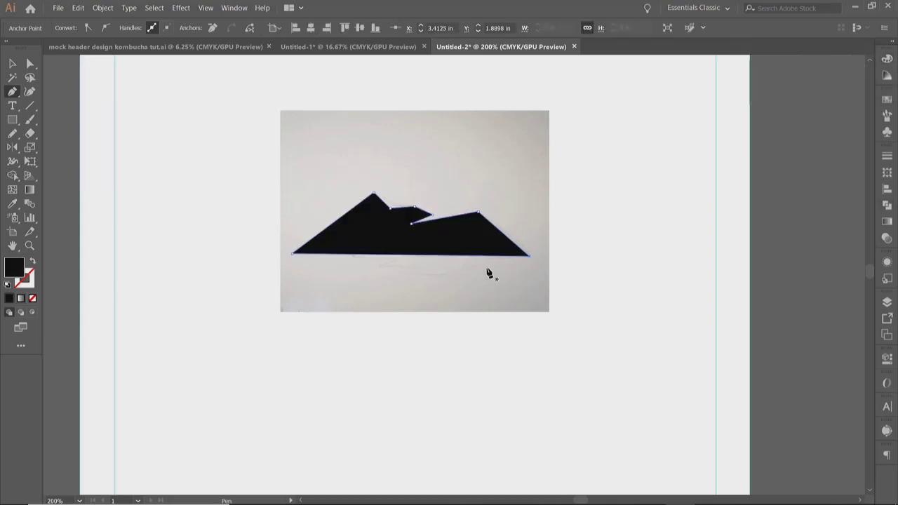
Align the two bottom anchors to Vertical Align Bottom, relative to the selection.
key("a")
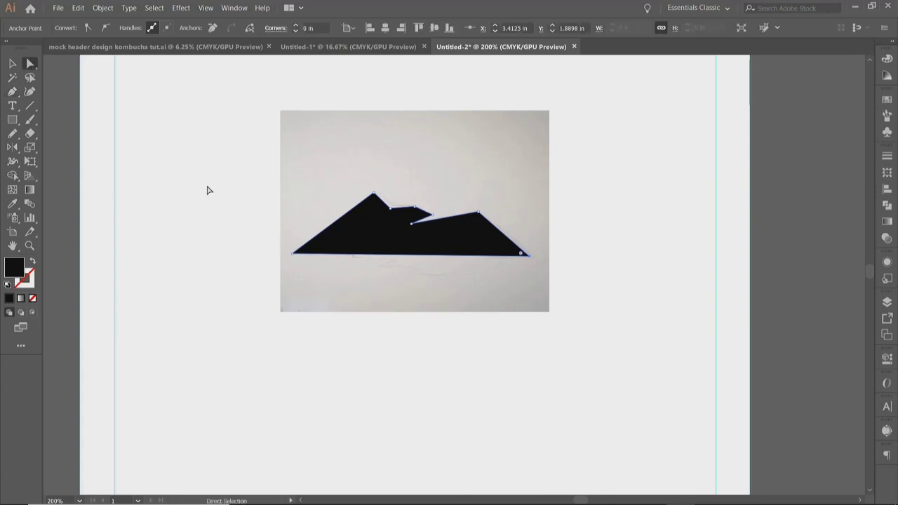
left_click(293, 253)
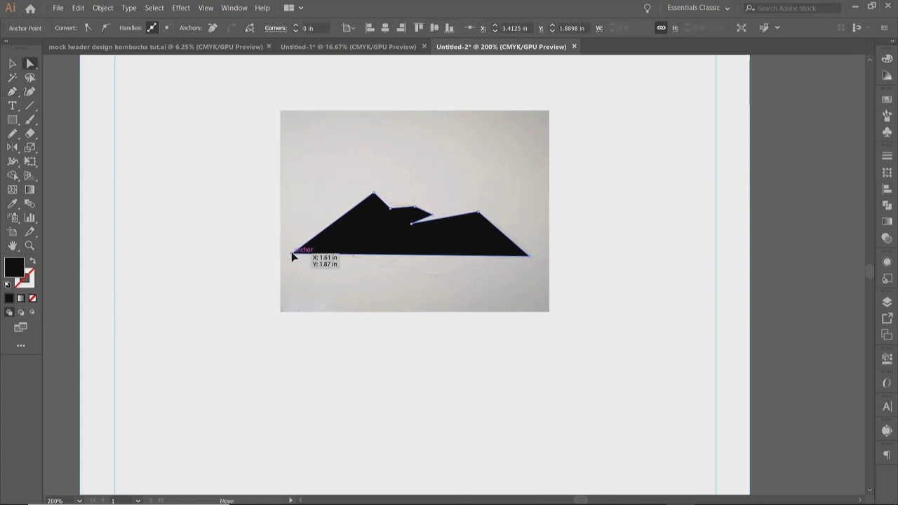
left_click(529, 256, "shift")
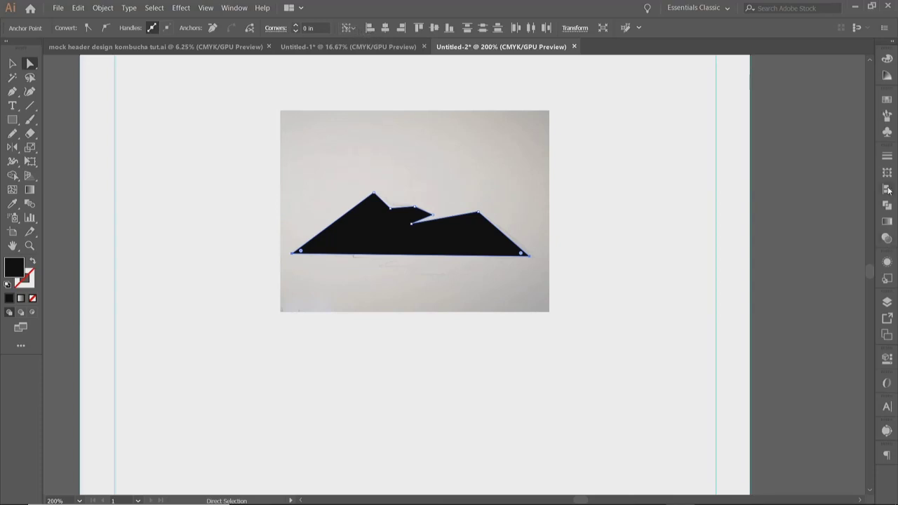
left_click(888, 190)
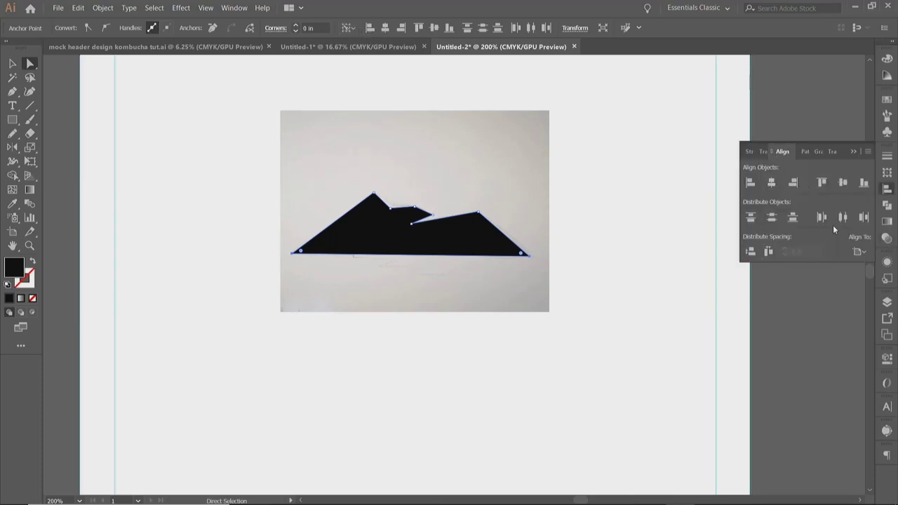
left_click(858, 252)
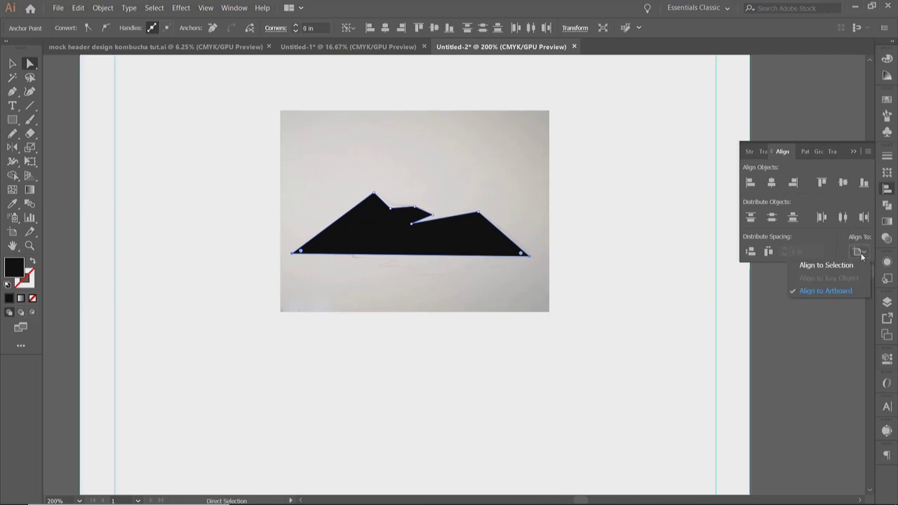
left_click(821, 265)
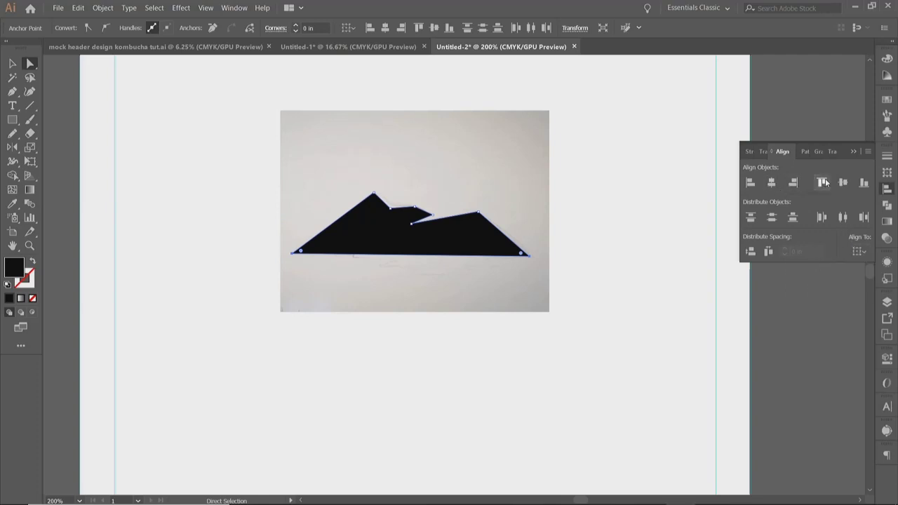
left_click(855, 186)
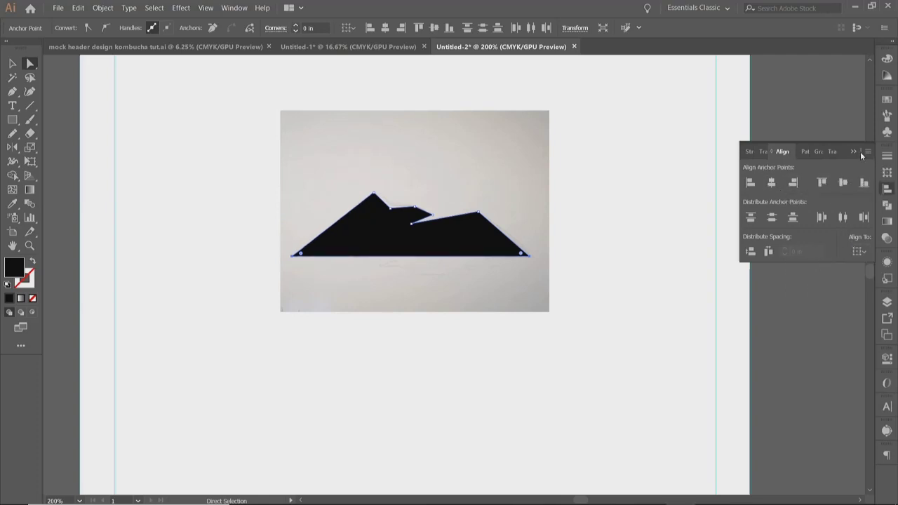
left_click(12, 63)
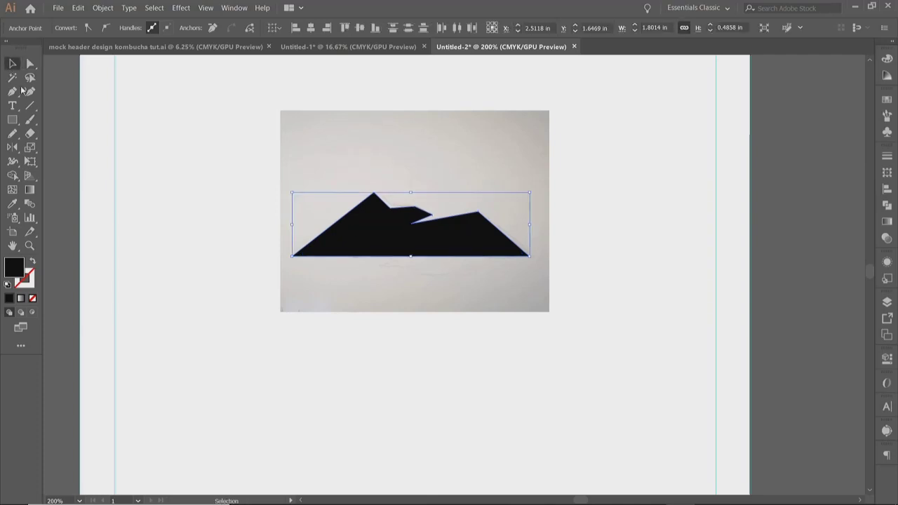
left_click(442, 366)
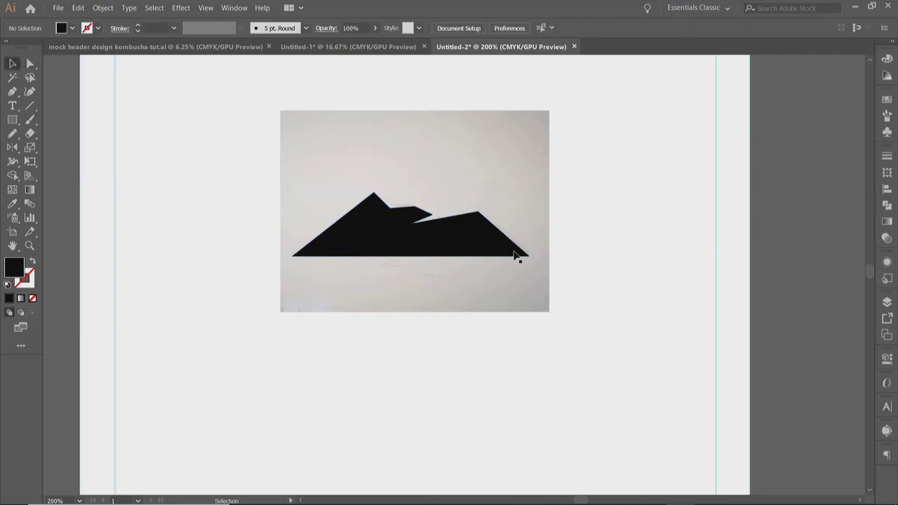
Draw a closed, curved black wave shape with the Pen tool beneath the mountain's base.
scroll(497, 272, "up", 3)
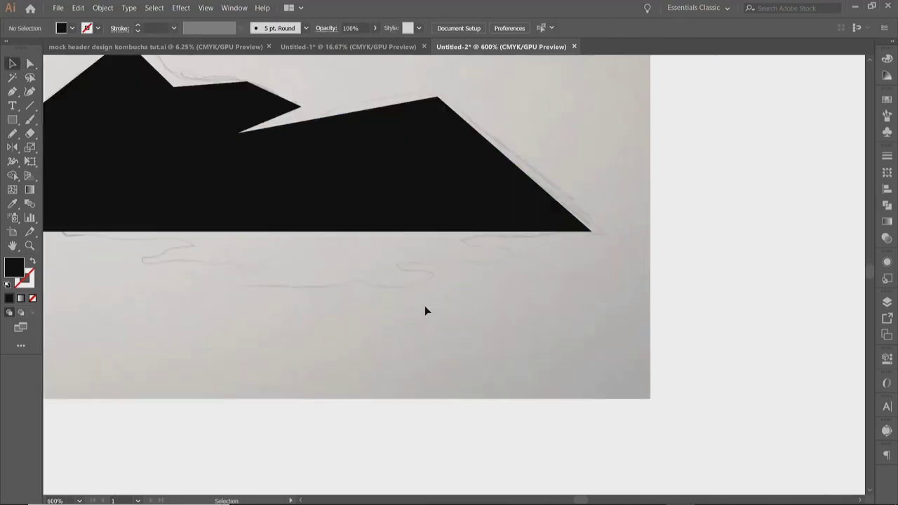
left_click(11, 92)
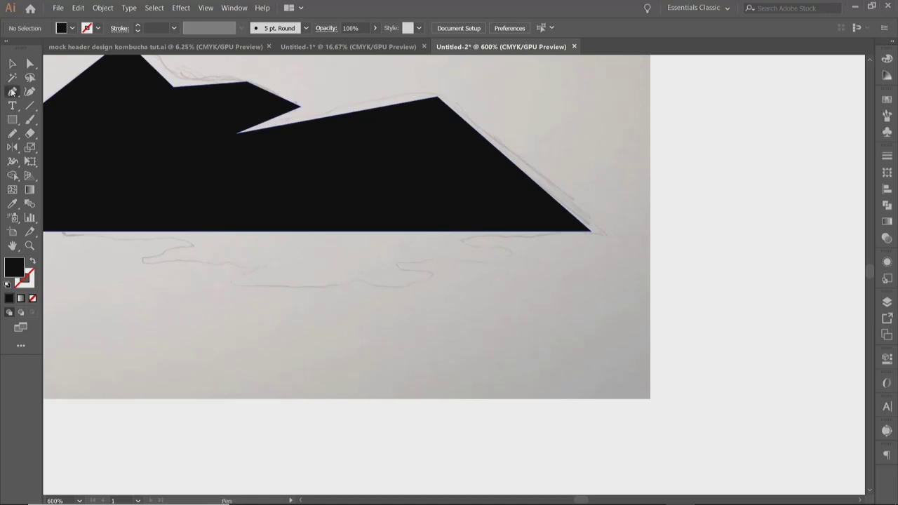
left_click(562, 232)
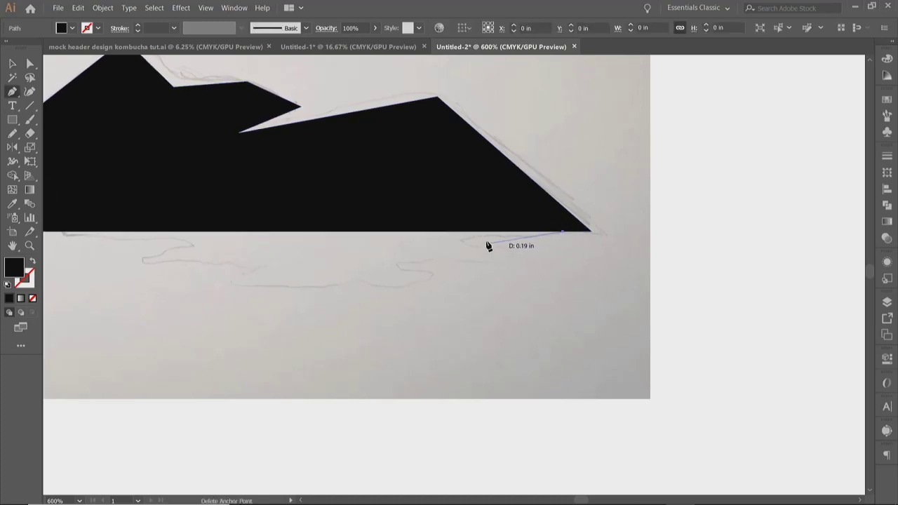
left_click_drag(553, 241, 436, 279)
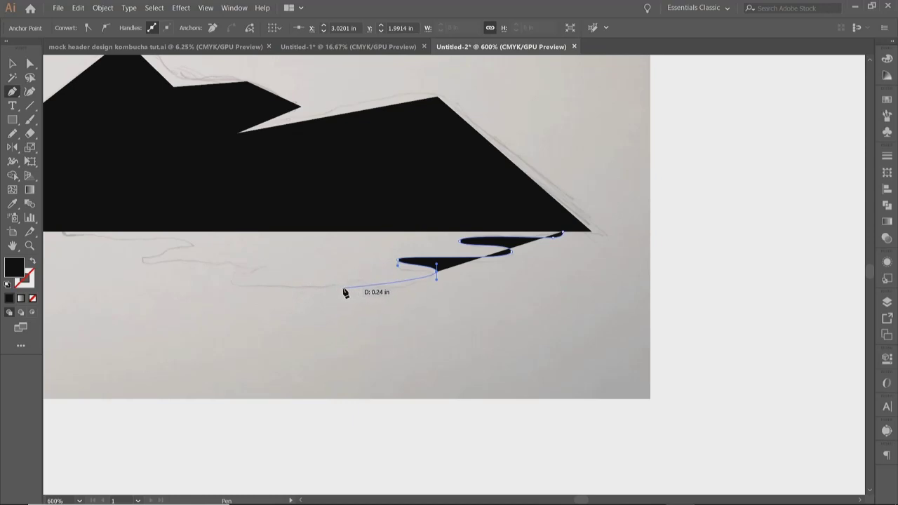
left_click_drag(321, 286, 327, 235)
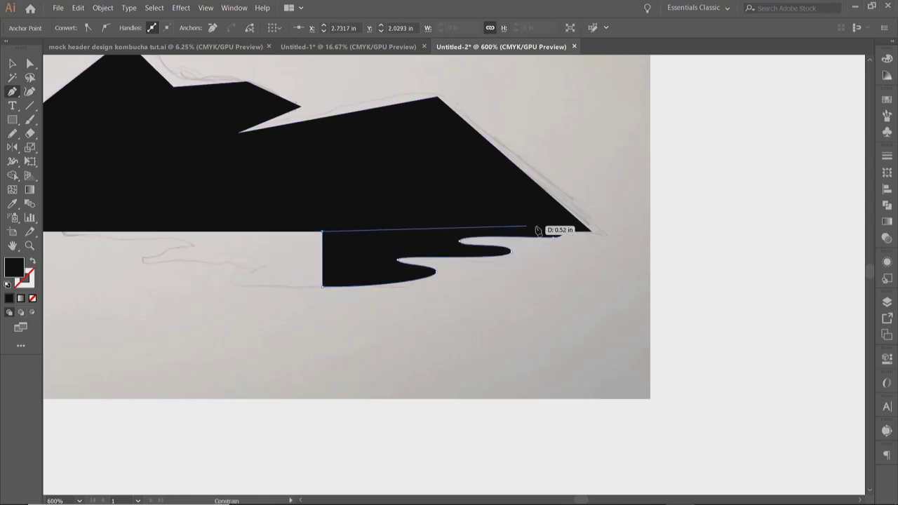
left_click(564, 234)
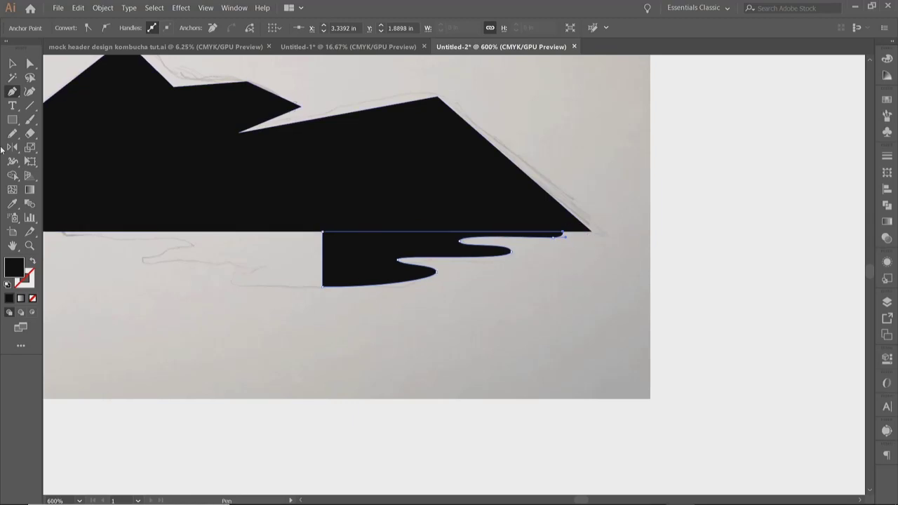
left_click(11, 64)
left_click(320, 316)
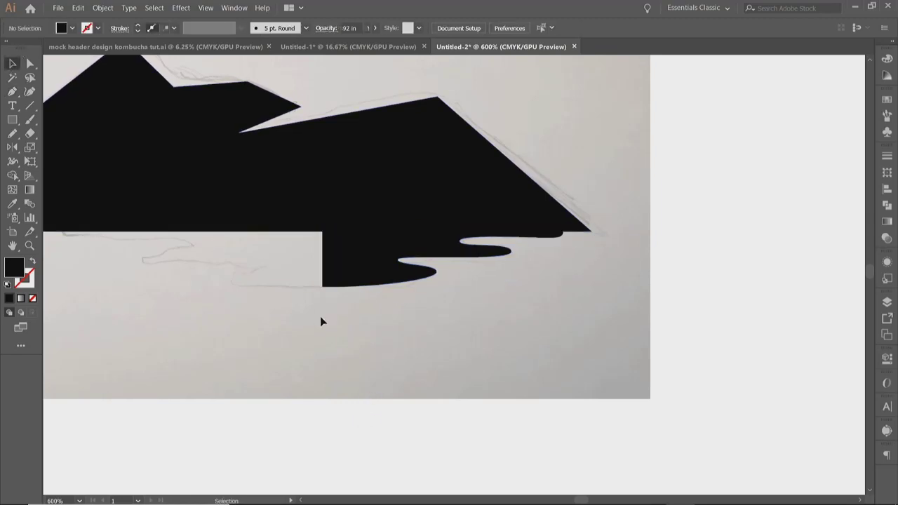
Reflect the drip vertically around its top-left anchor to create a mirrored copy.
left_click(353, 260)
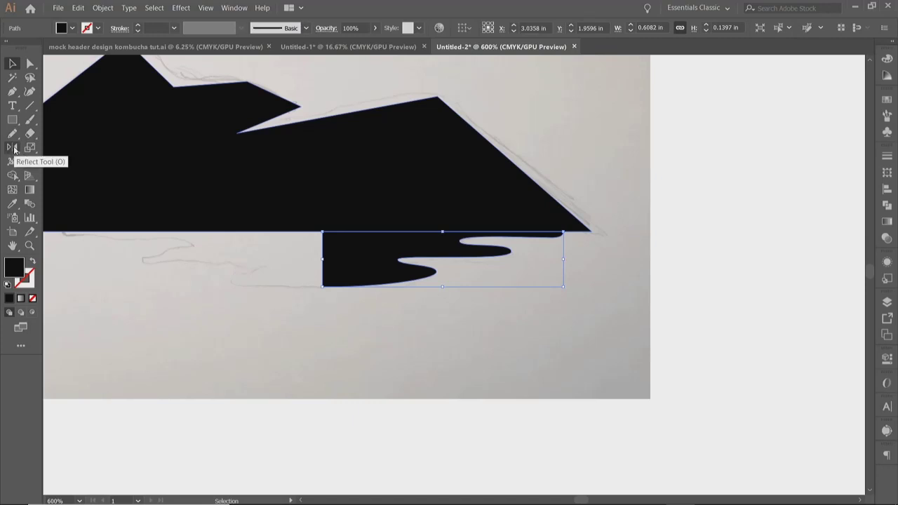
left_click(14, 148)
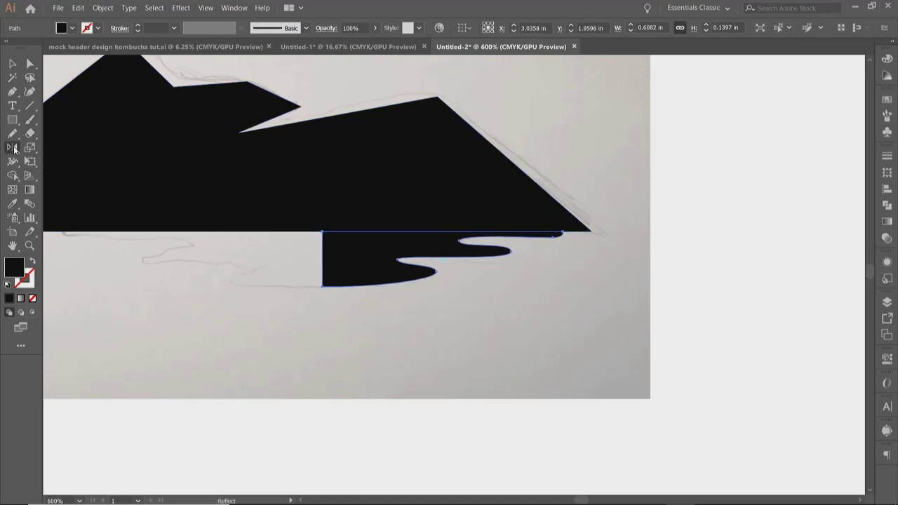
left_click(324, 232)
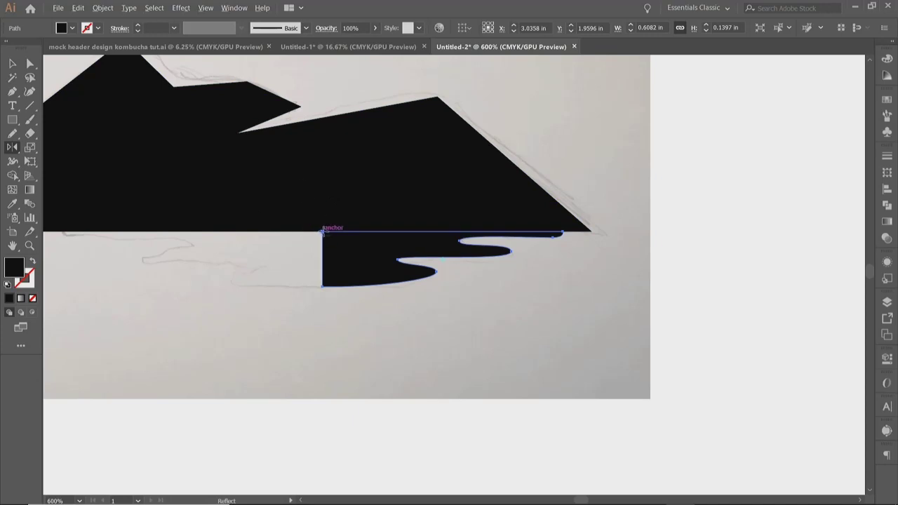
left_click(324, 232, "alt")
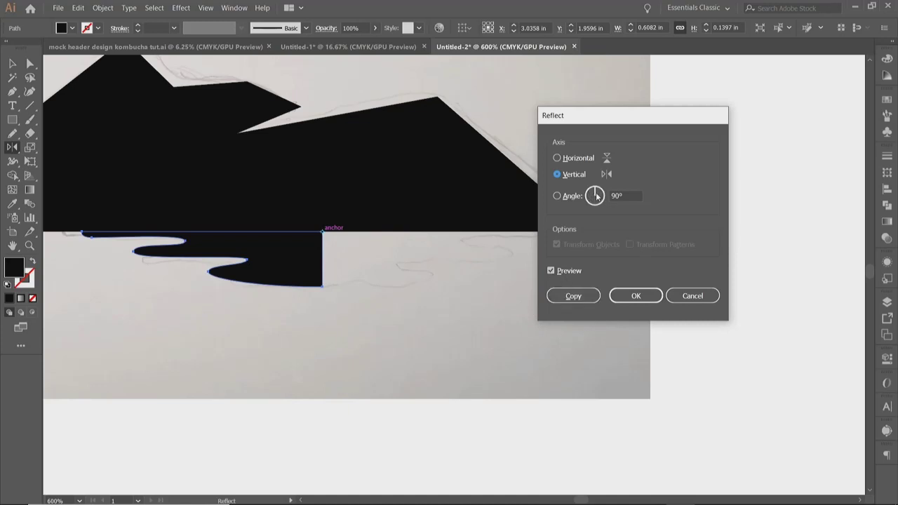
left_click(568, 296)
Unite both drip halves into one shape with Pathfinder.
left_click(12, 63)
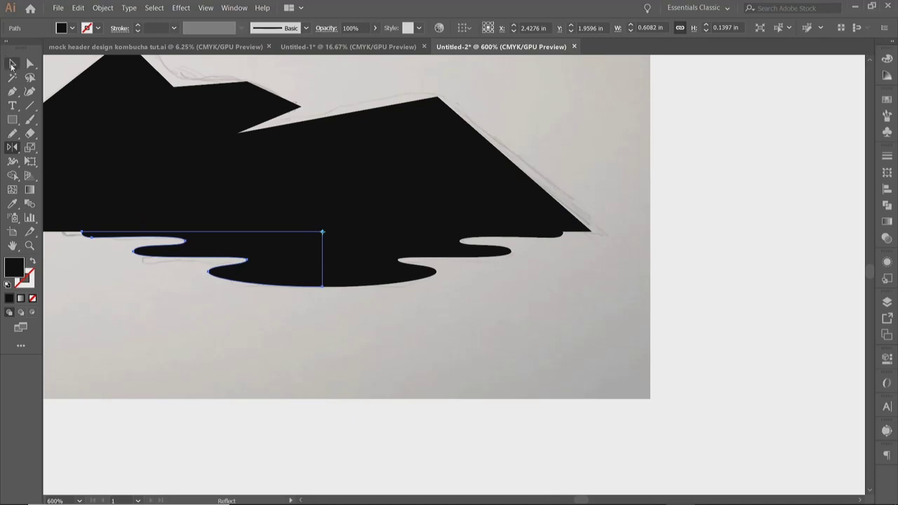
left_click(376, 273, "shift")
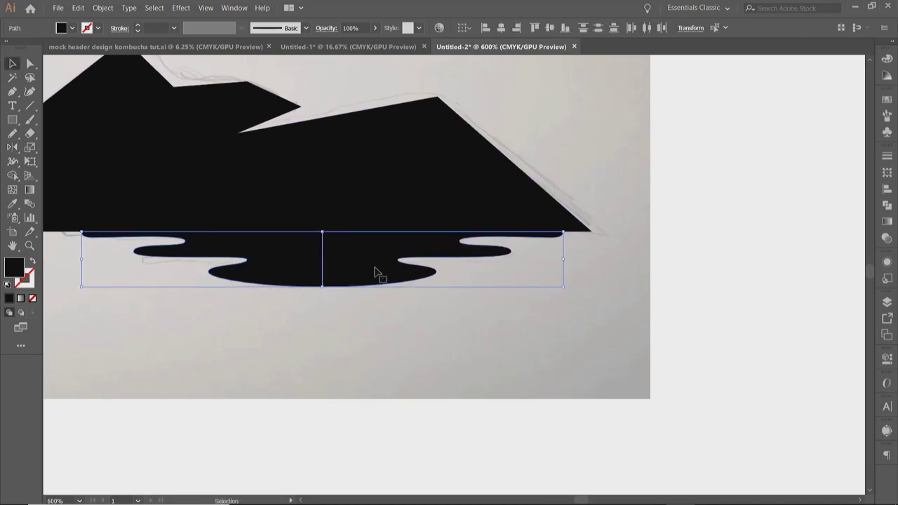
left_click(887, 202)
left_click(751, 184)
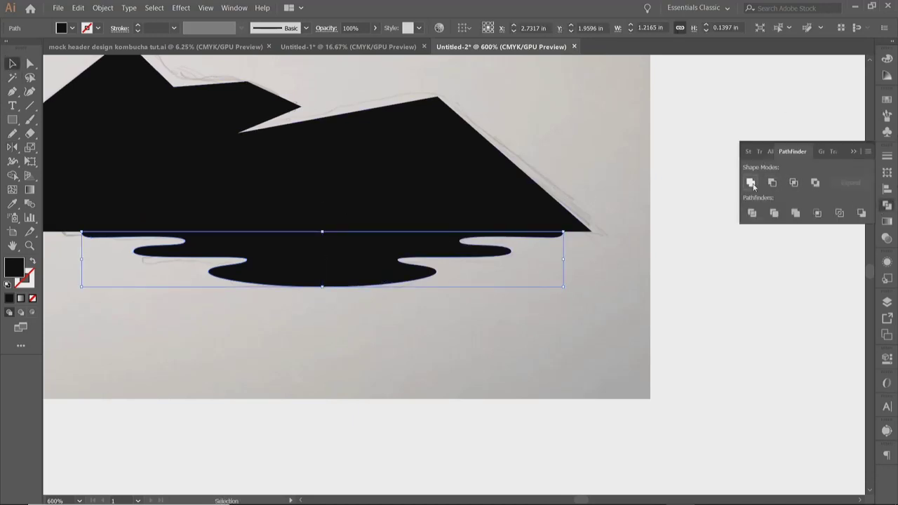
left_click(853, 152)
left_click(808, 252)
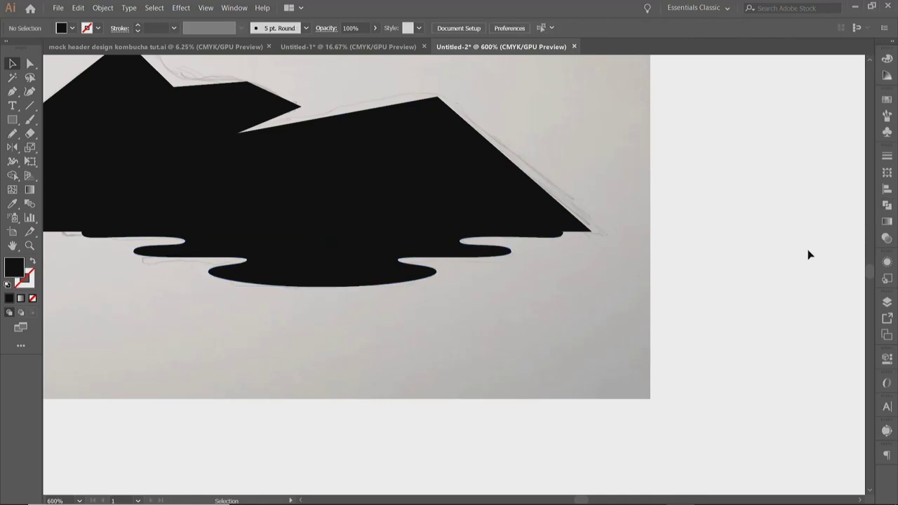
Shorten the merged drip to a height of 0.1179 in.
key("ctrl+minus")
key("ctrl+minus")
left_click(589, 259)
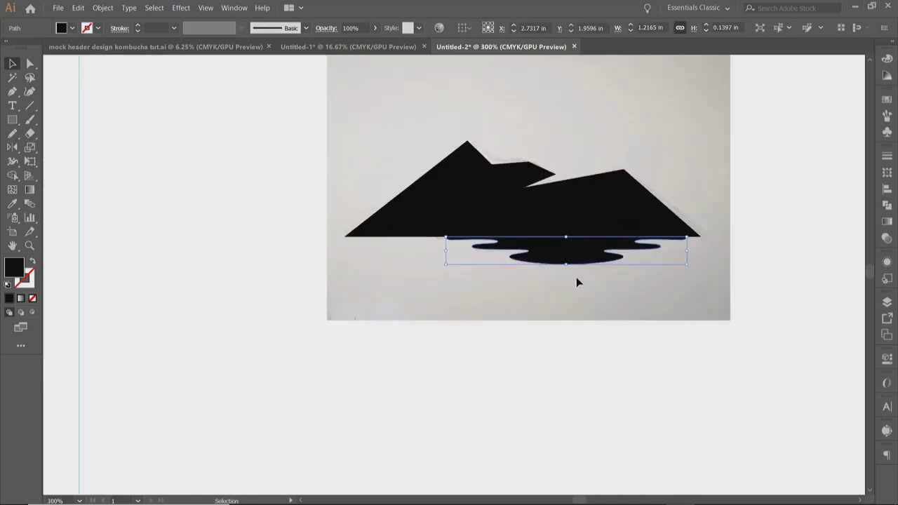
left_click(28, 63)
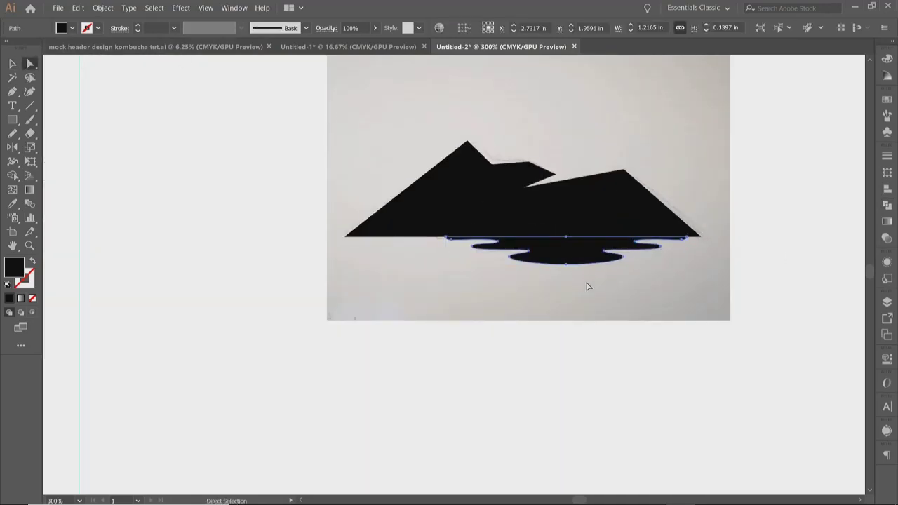
scroll(569, 274, "up", 3)
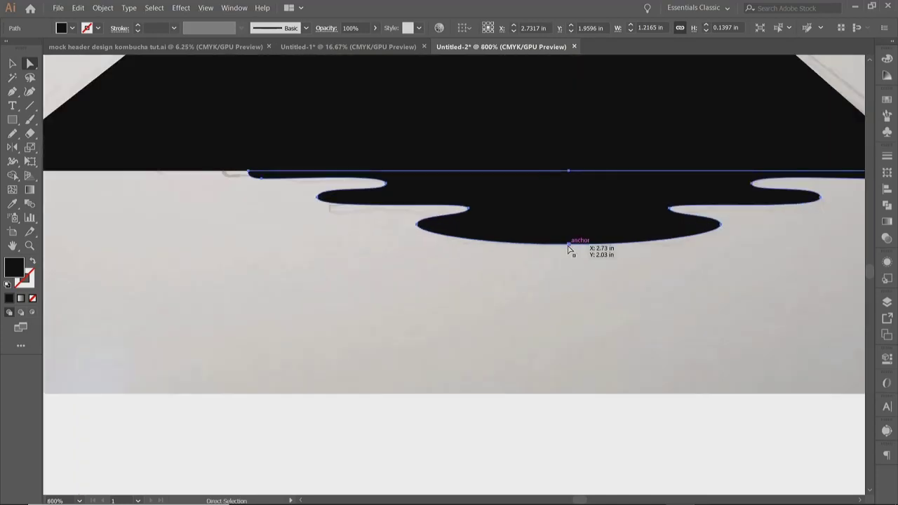
left_click(12, 64)
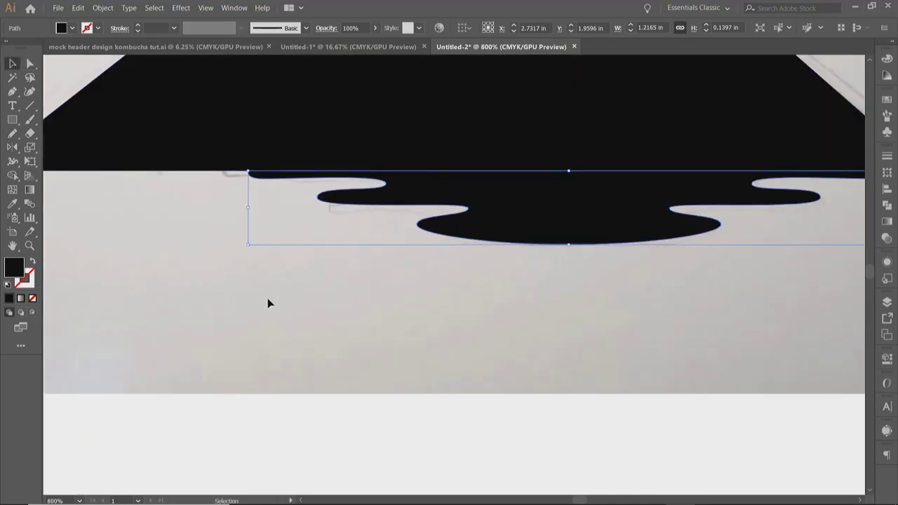
left_click(429, 462)
left_click(571, 244)
left_click_drag(569, 244, 571, 237)
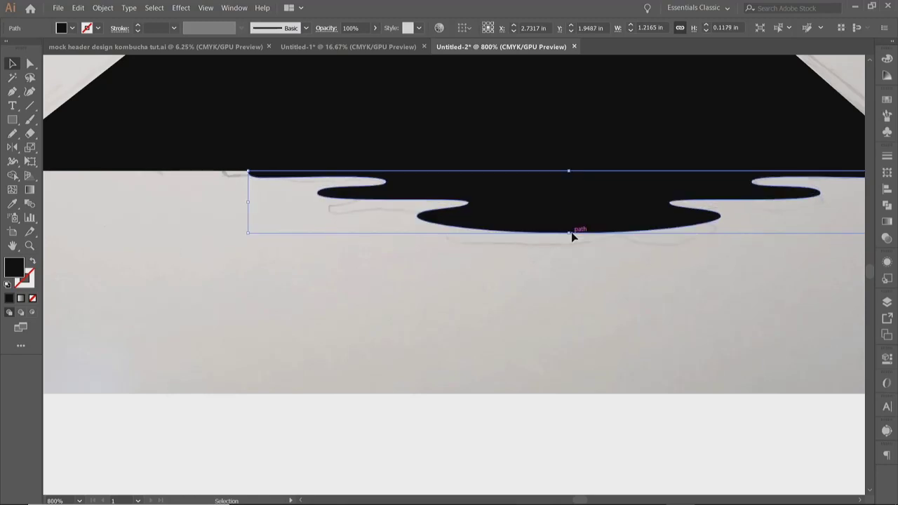
key("ctrl+minus")
left_click(565, 360)
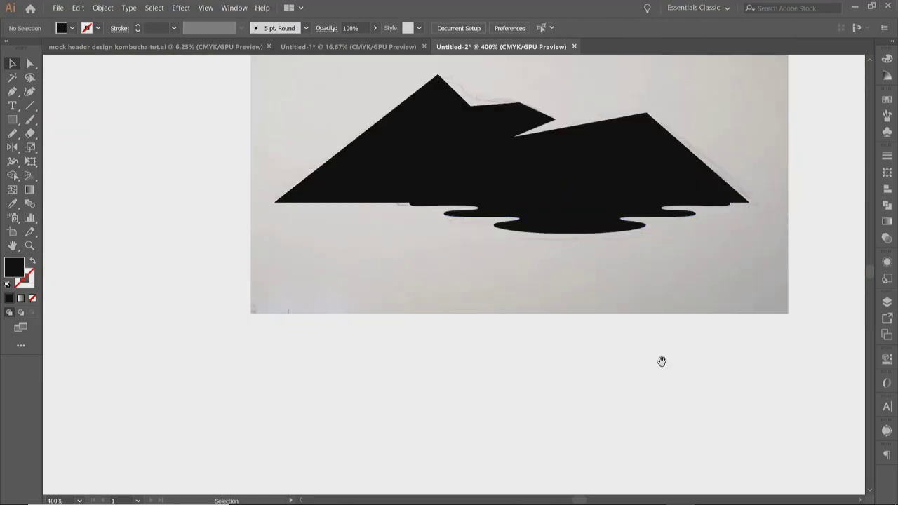
left_click_drag(661, 361, 525, 383)
key("ctrl+minus")
key("ctrl+minus")
key("ctrl+minus")
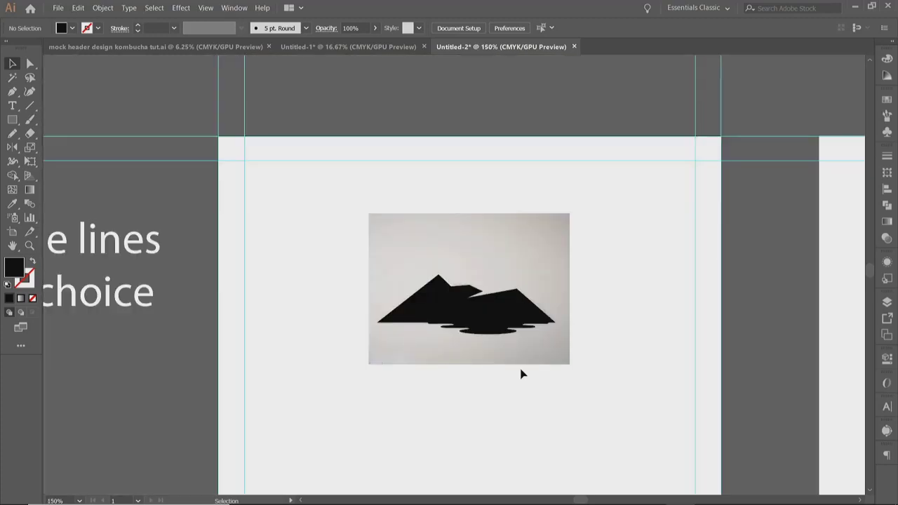
Round the left peak to about 0.15 in and the right peak to 0.28 in.
left_click(34, 64)
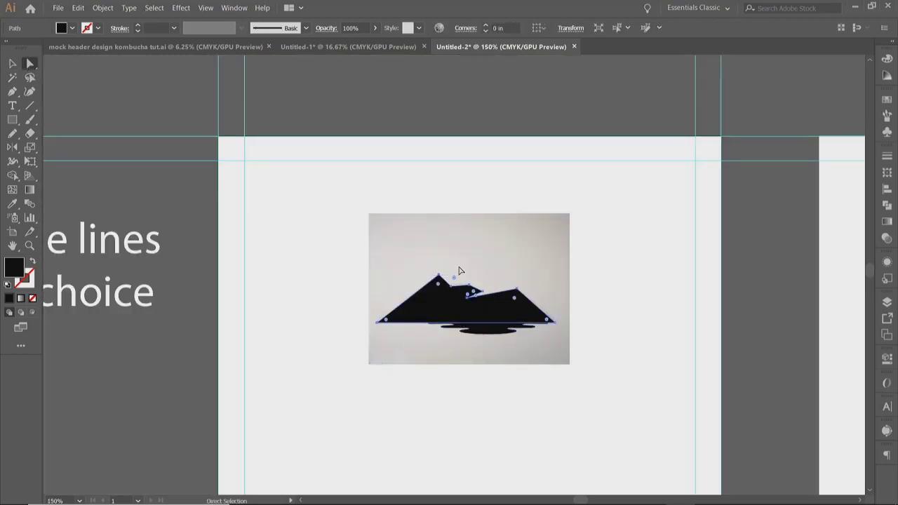
scroll(450, 302, "up", 4)
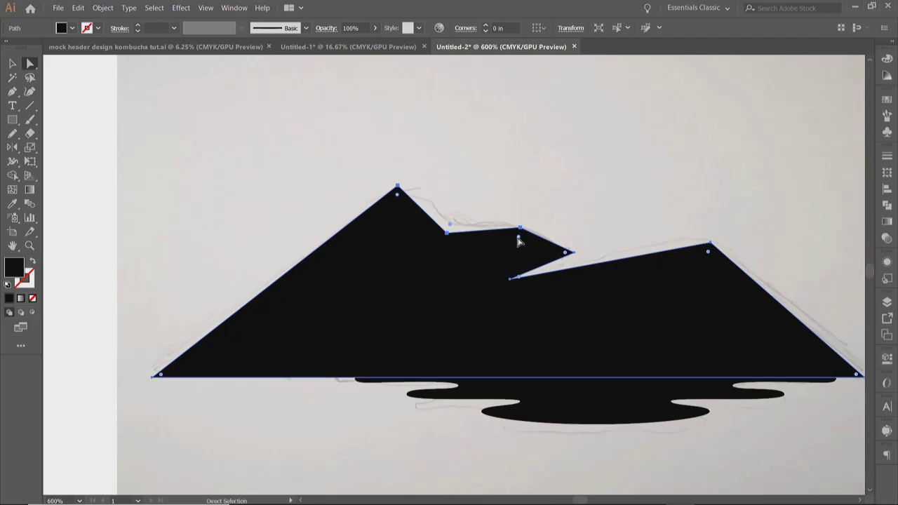
left_click_drag(519, 241, 508, 288)
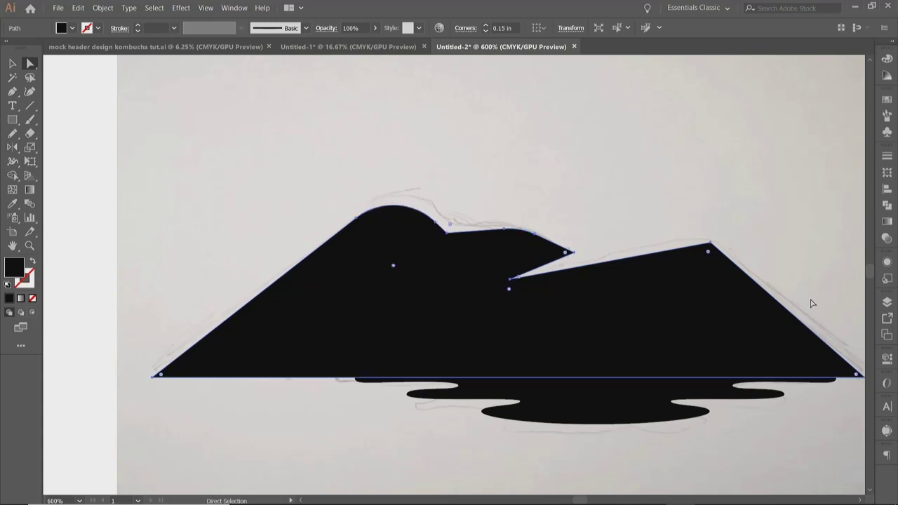
left_click(709, 254)
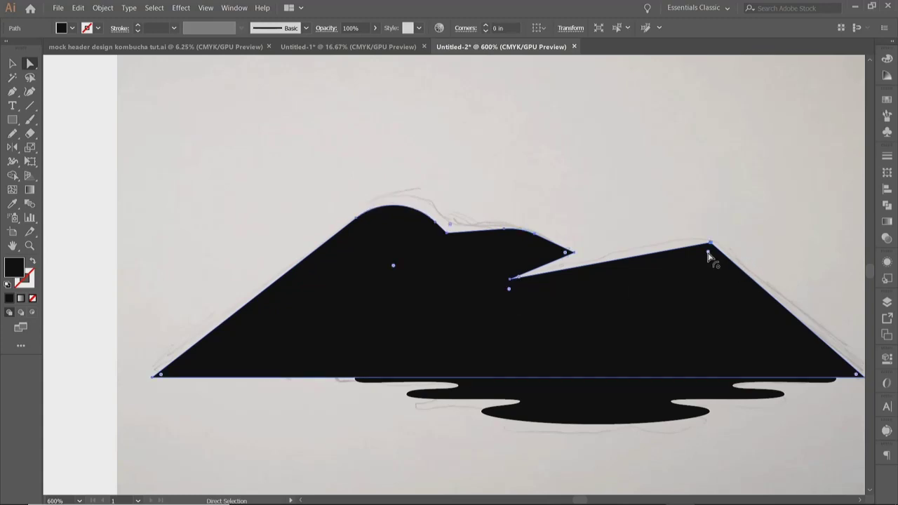
left_click_drag(708, 254, 681, 366)
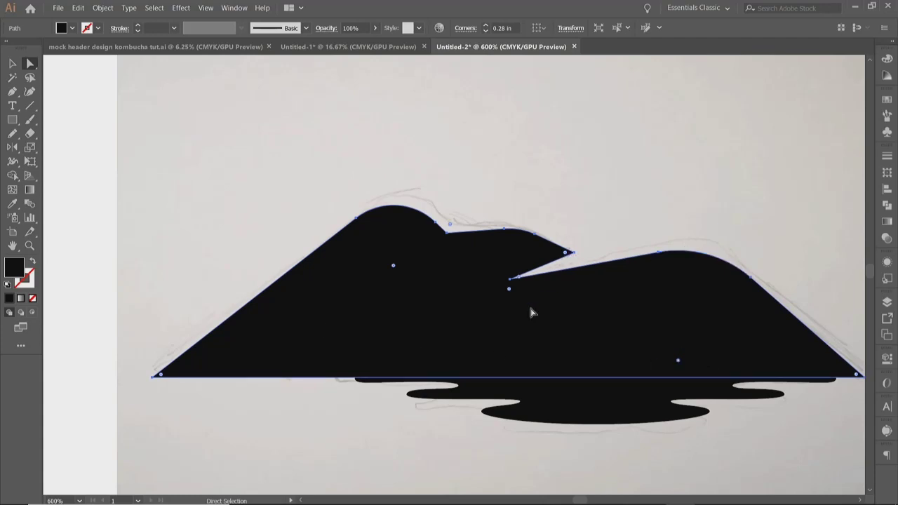
scroll(491, 314, "down", 5)
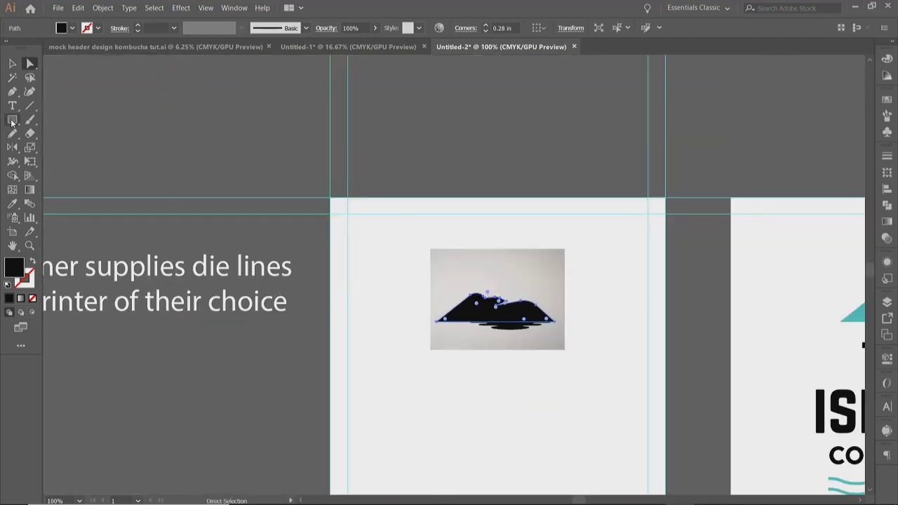
Unlock all objects and move the reference photo off the artboard onto the pasteboard.
left_click(12, 64)
left_click(338, 172)
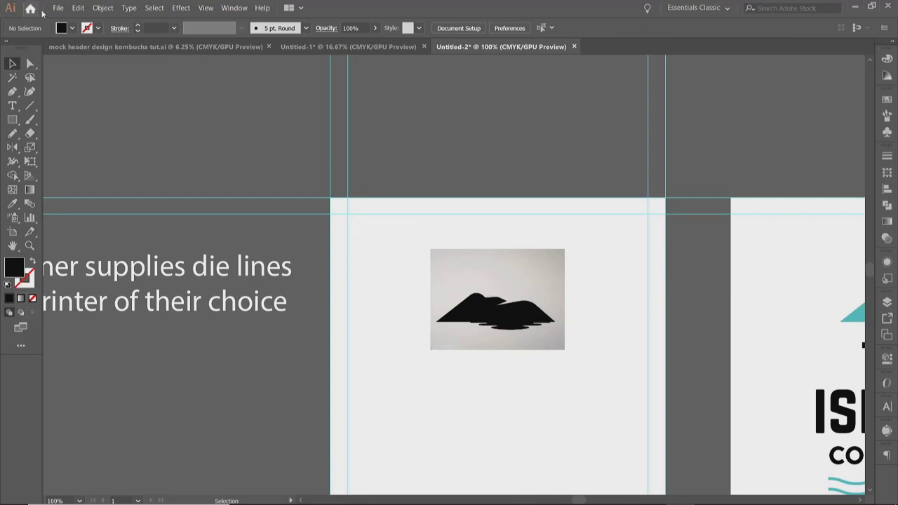
left_click(103, 7)
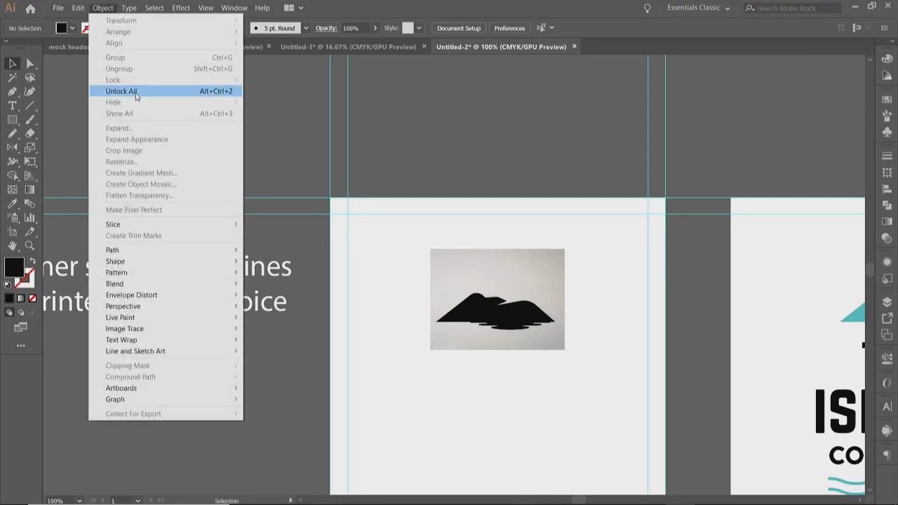
left_click(135, 91)
left_click(295, 166)
left_click(496, 270)
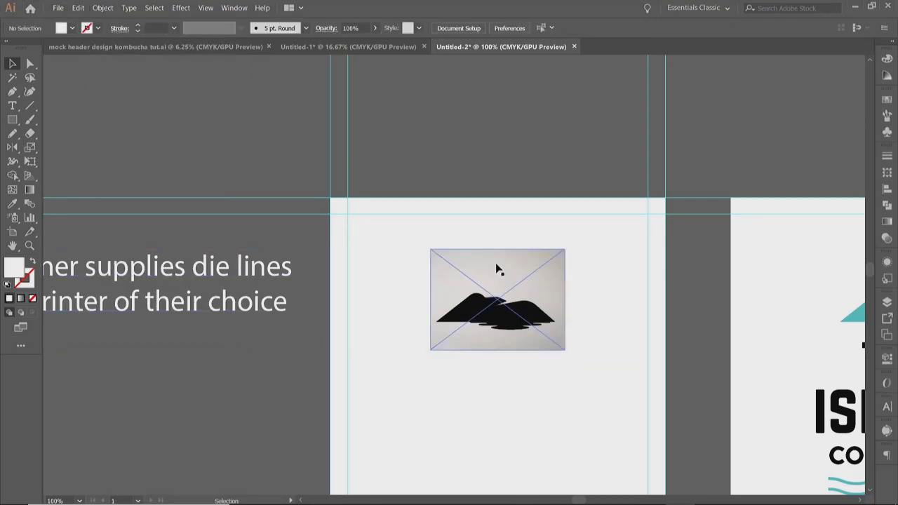
left_click_drag(496, 270, 153, 98)
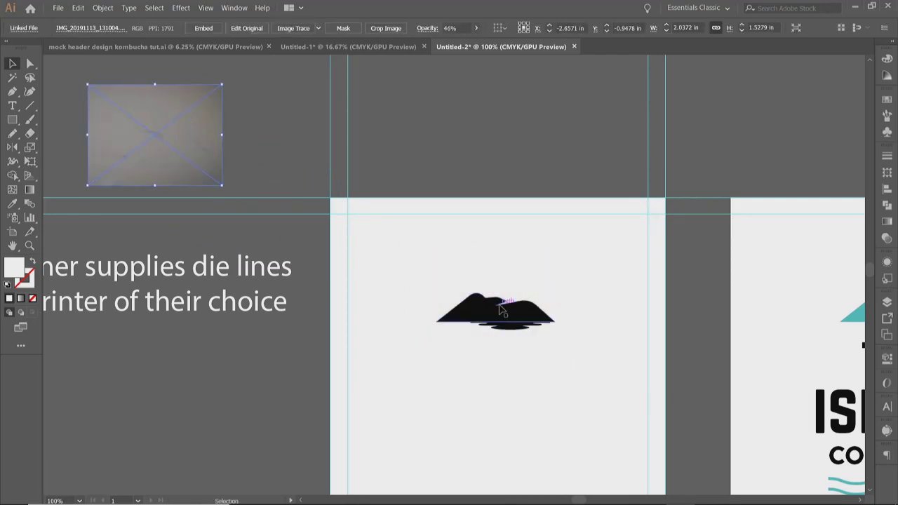
scroll(501, 309, "up", 6)
Drag the notch tip anchor between the peaks right and down.
key("a")
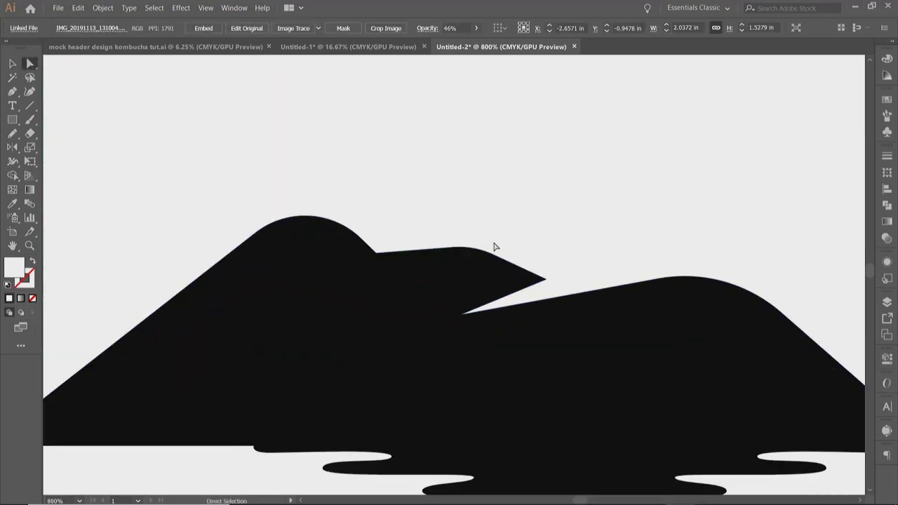
left_click(545, 279)
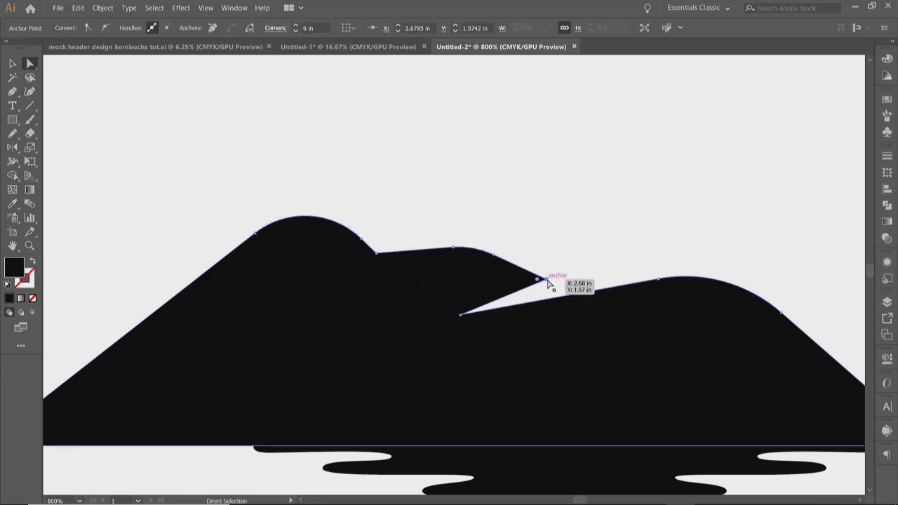
left_click_drag(548, 281, 561, 289)
left_click(591, 262)
scroll(590, 261, "down", 7, "alt")
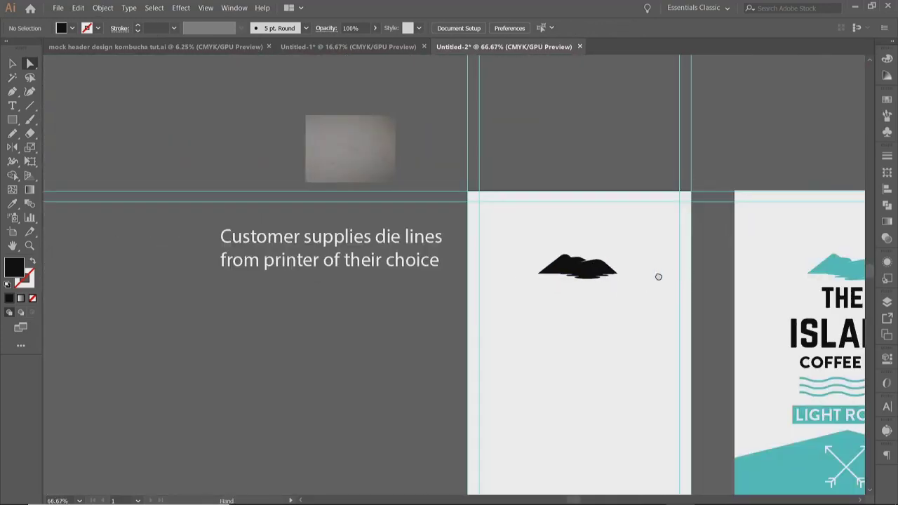
Draw a straight horizontal line, about 2 in long, below the mountain logo.
left_click_drag(657, 274, 475, 244)
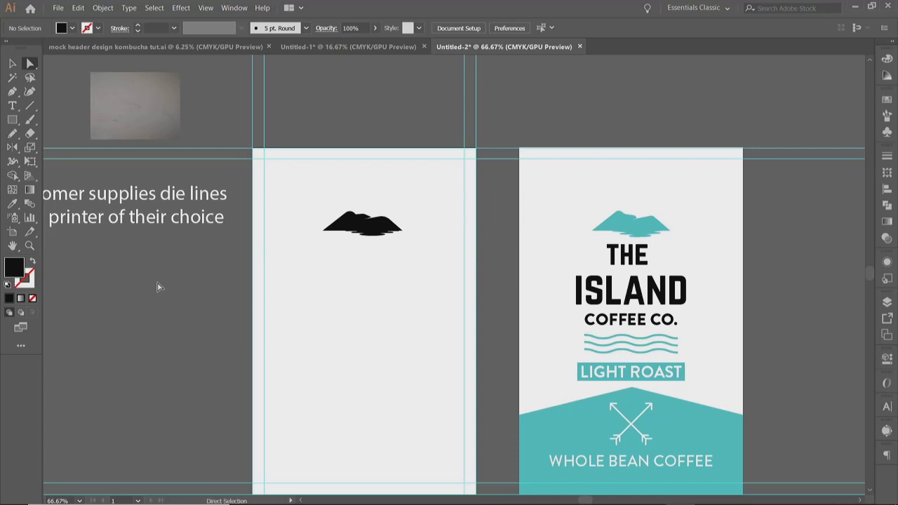
scroll(644, 298, "down", 1)
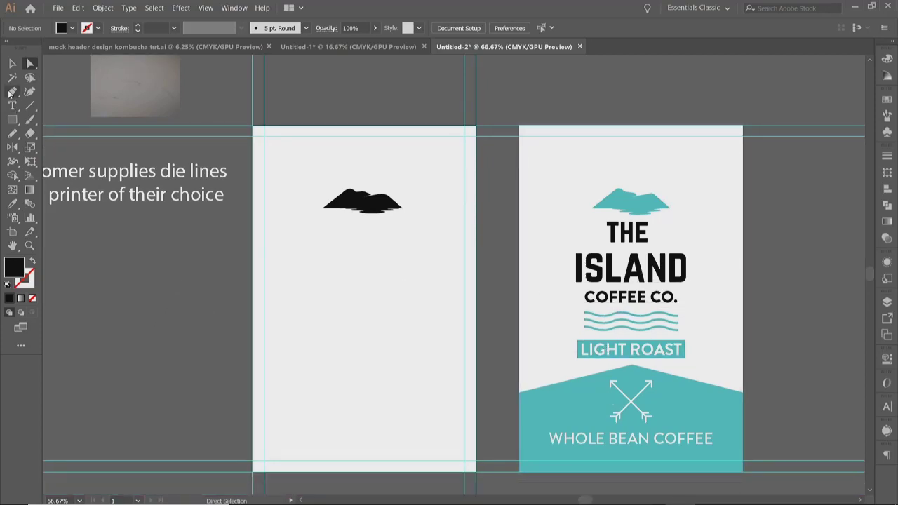
left_click(12, 92)
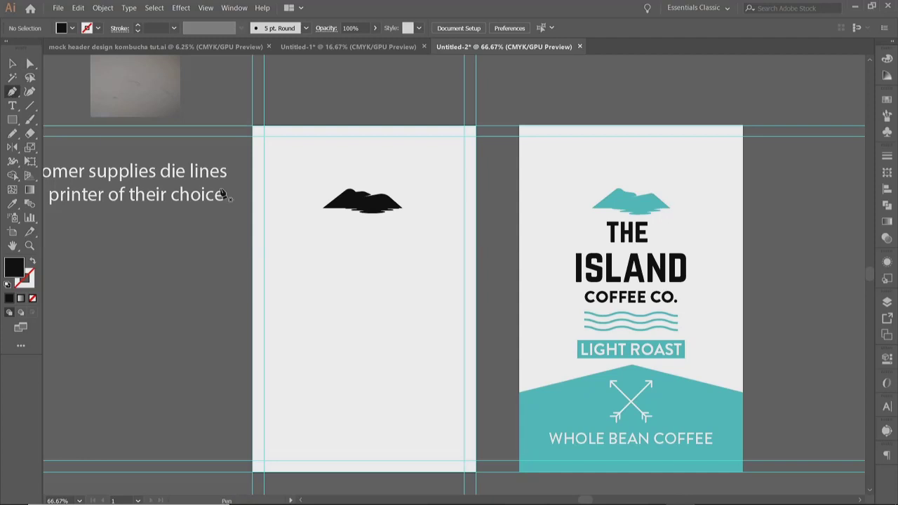
left_click(314, 315)
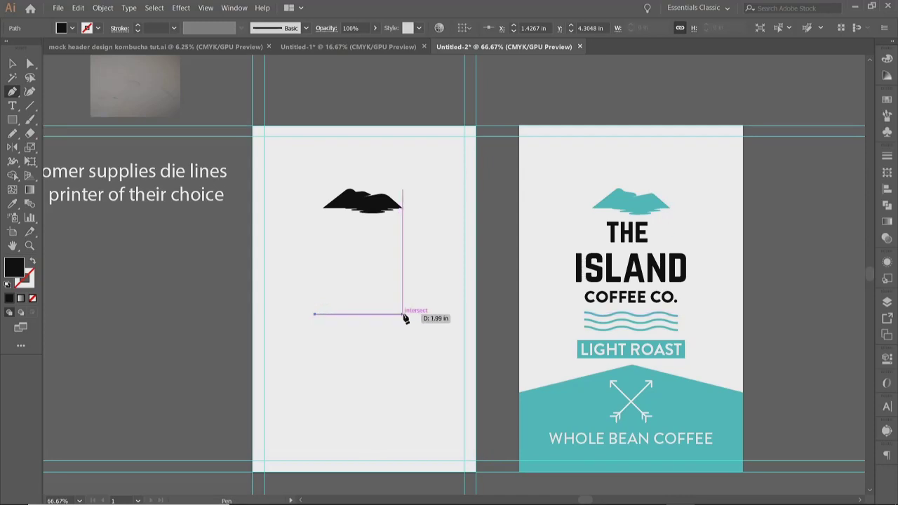
left_click(403, 314)
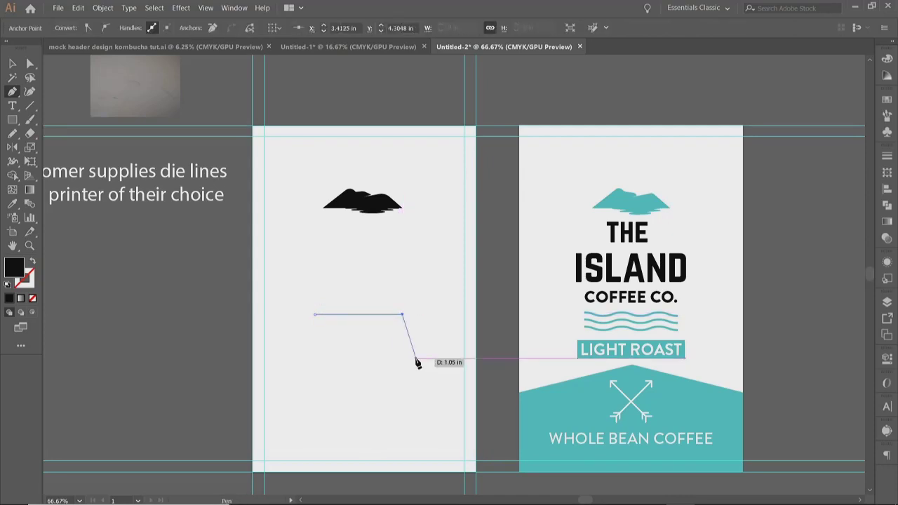
key("Escape")
Set the line's fill to None and its stroke to black.
left_click(12, 64)
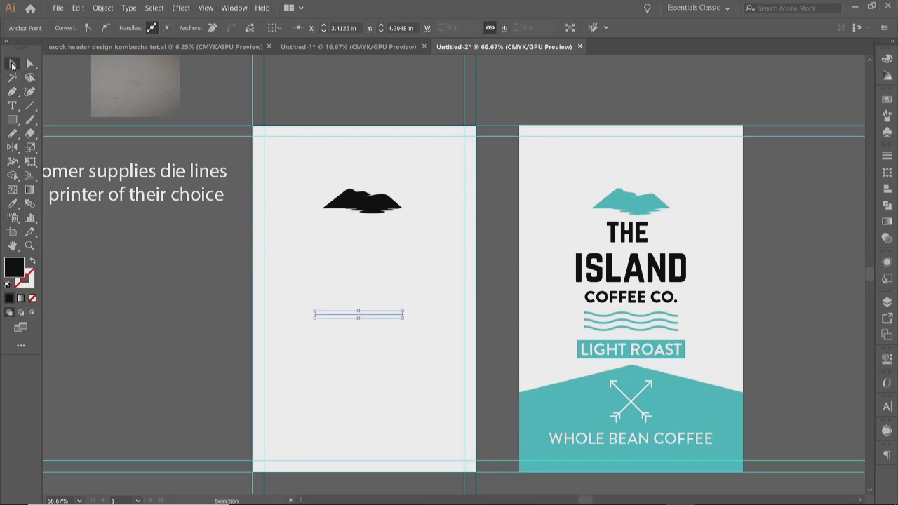
left_click(364, 319)
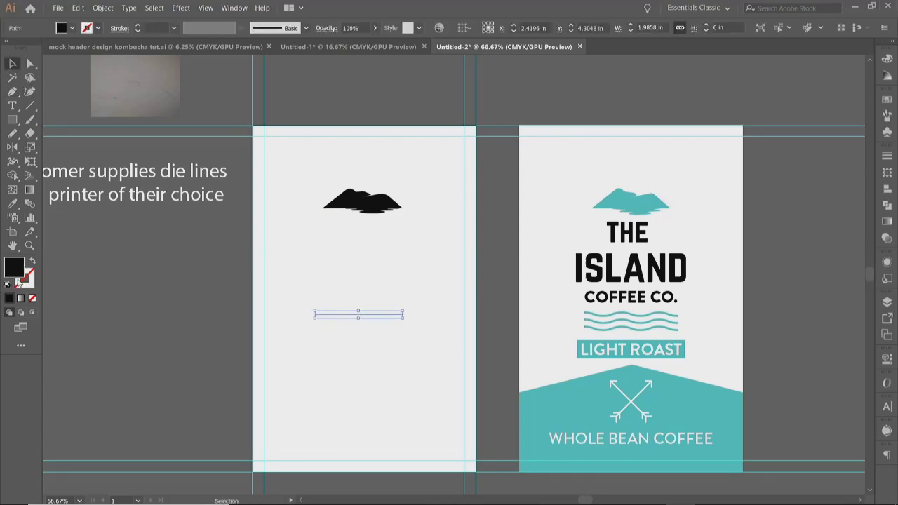
left_click(33, 299)
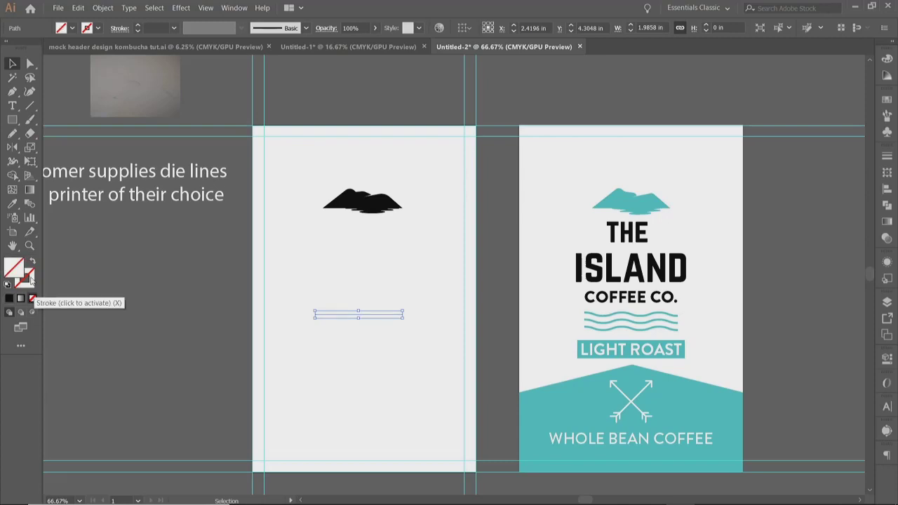
left_click(9, 299)
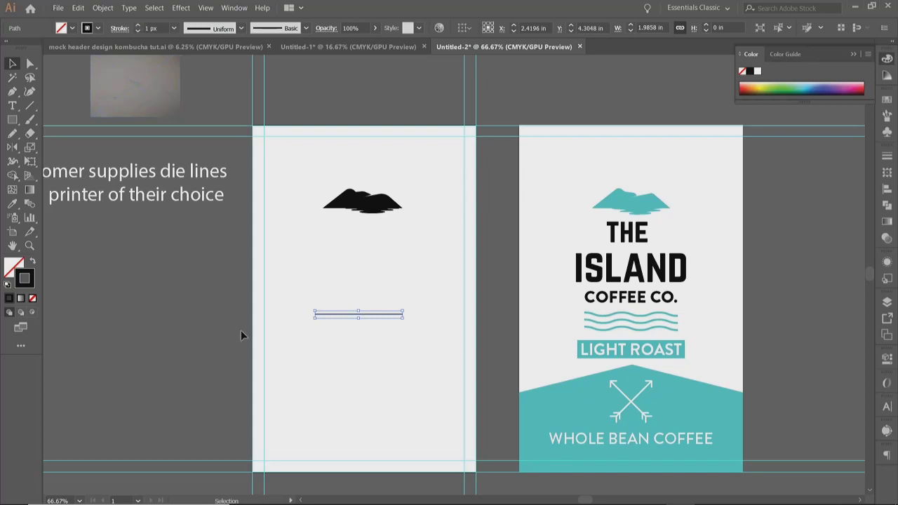
key("ctrl+equal")
key("ctrl+equal")
scroll(176, 172, "down", 2)
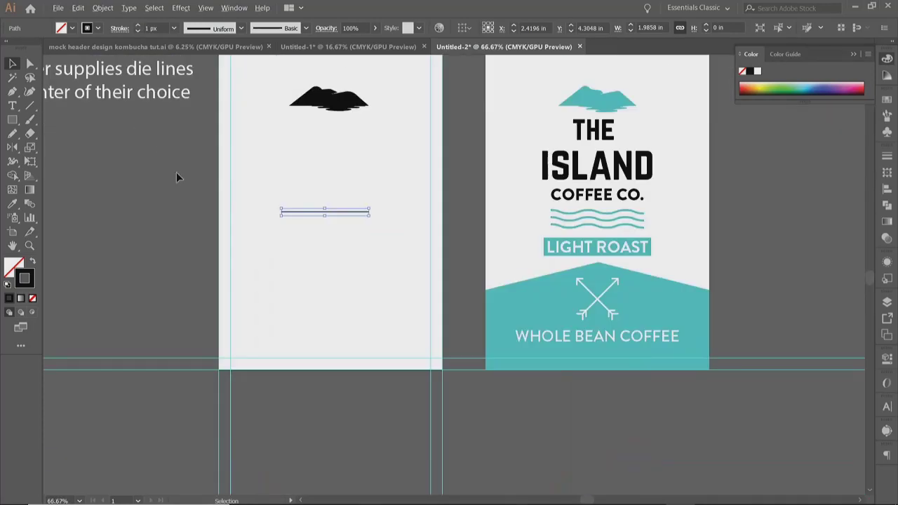
scroll(176, 172, "up", 1)
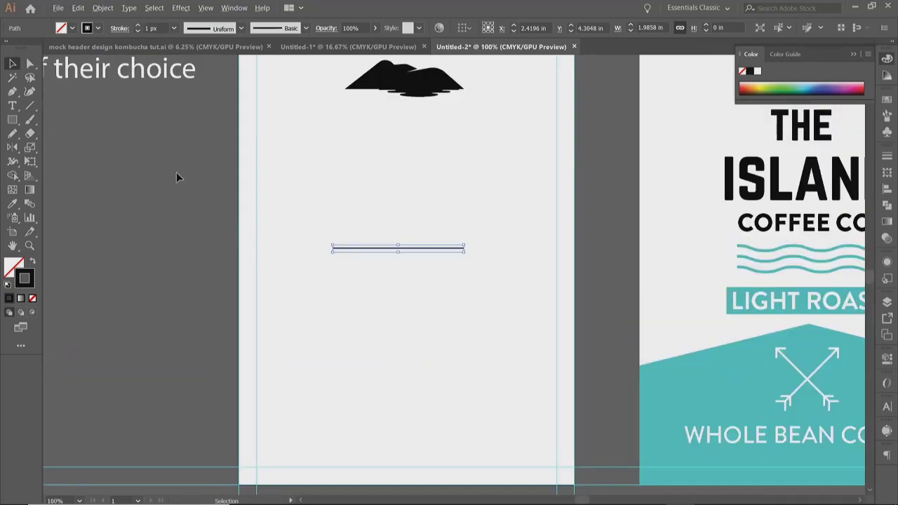
Set the stroke weight to 4 px with Round Cap and Round Join.
left_click(139, 26)
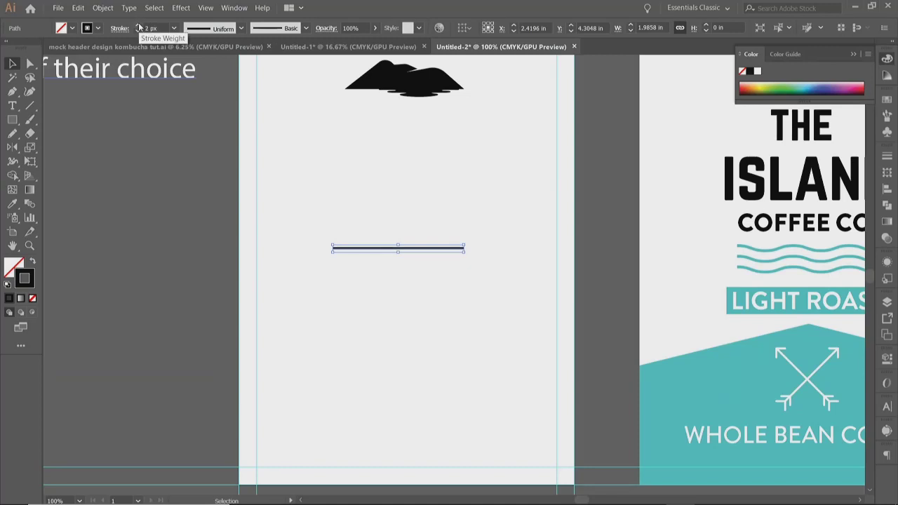
left_click(139, 26)
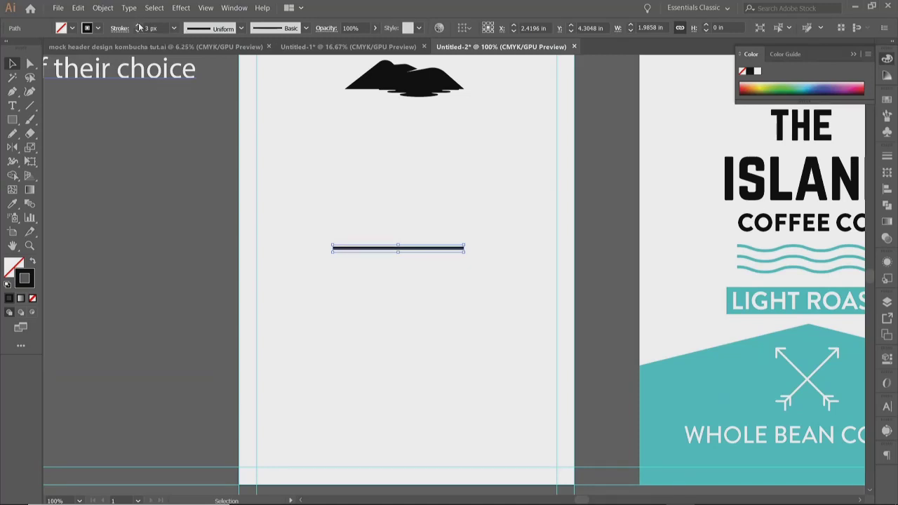
left_click(139, 26)
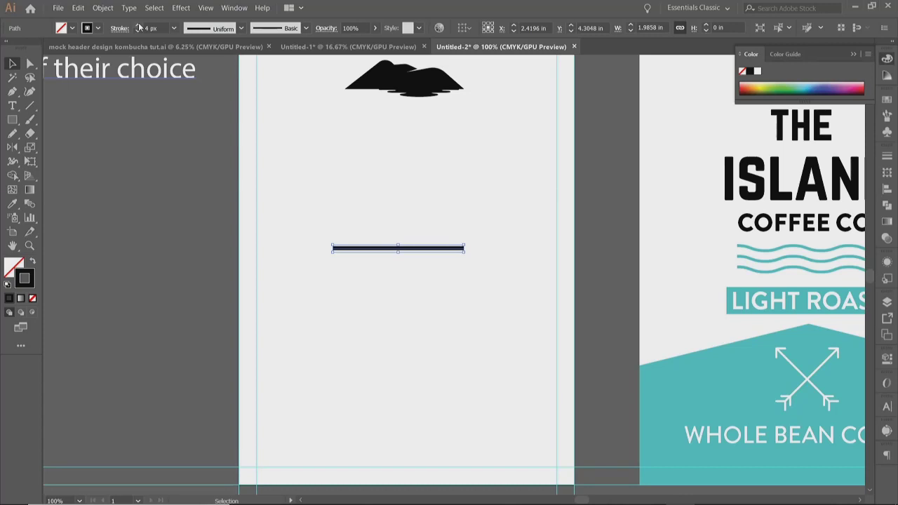
left_click(130, 31)
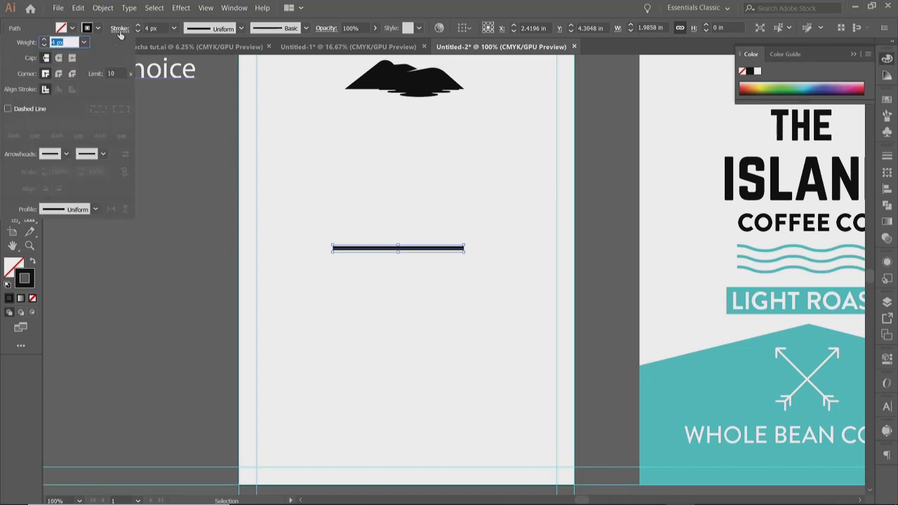
left_click(139, 31)
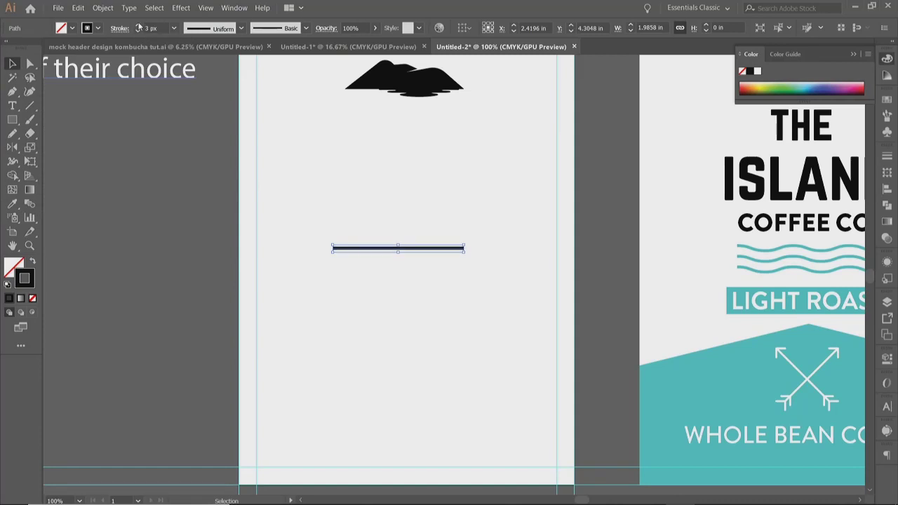
left_click(137, 27)
left_click(137, 27)
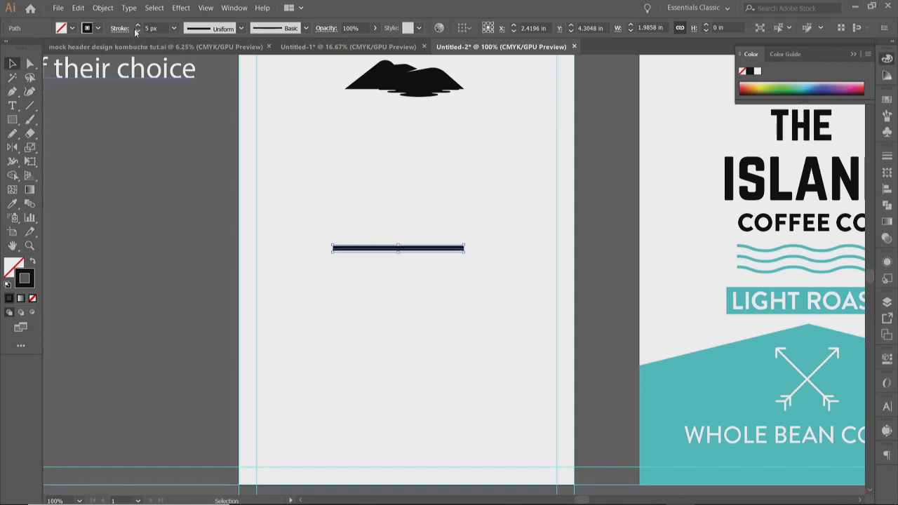
left_click(137, 32)
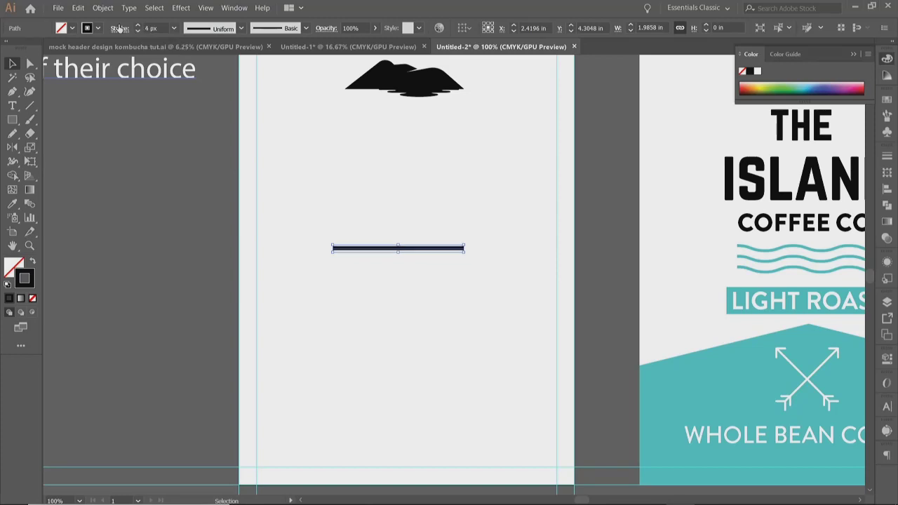
left_click(119, 28)
left_click(58, 57)
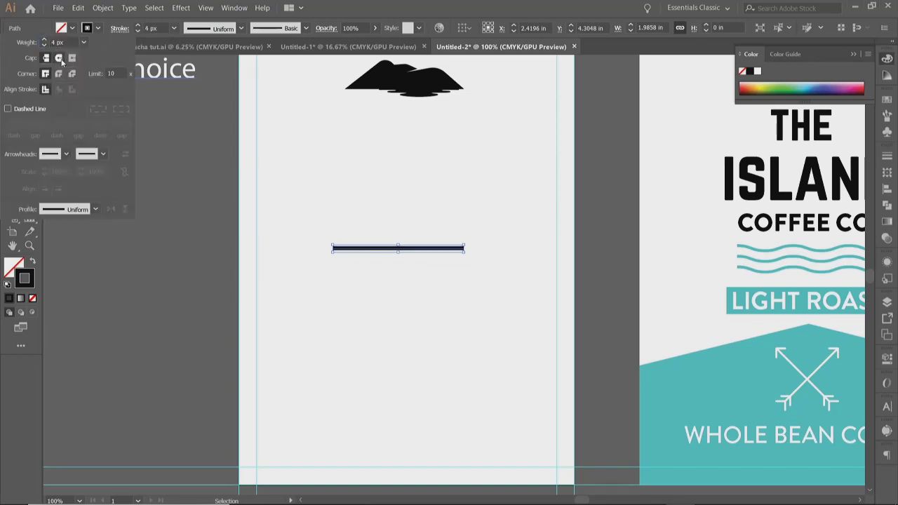
left_click(60, 74)
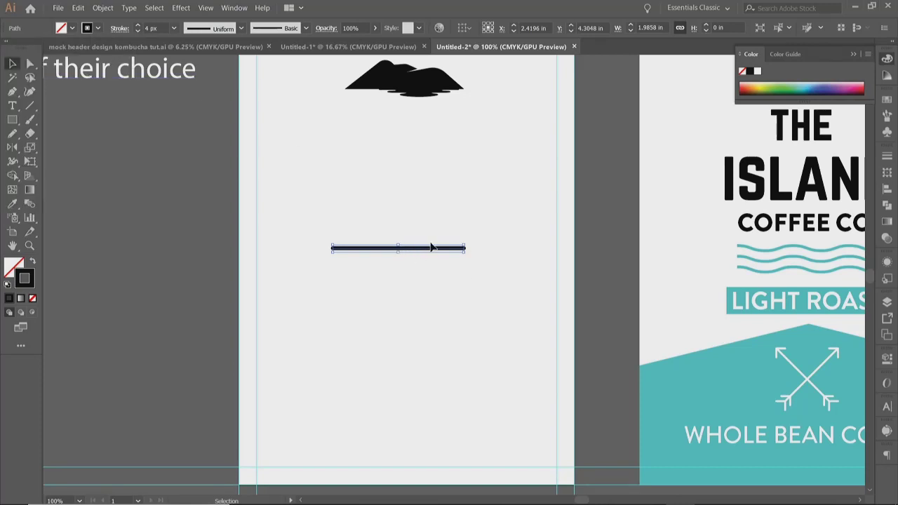
Apply a smooth Zig Zag effect to the line: size 0.05 in, 4 ridges per segment.
left_click(181, 8)
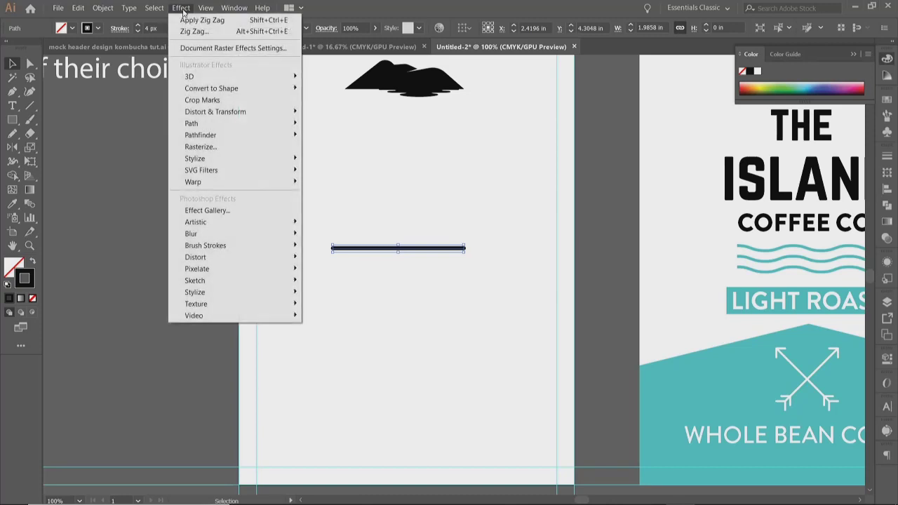
mouse_move(263, 112)
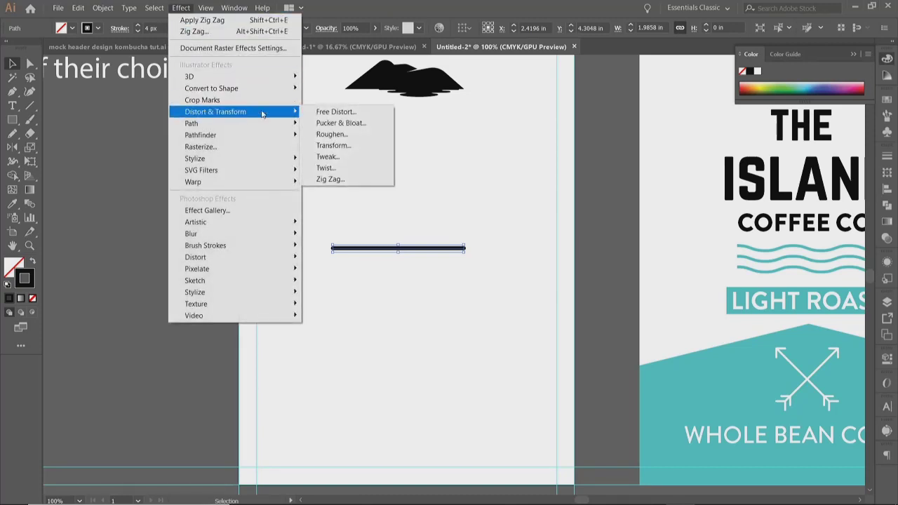
left_click(340, 180)
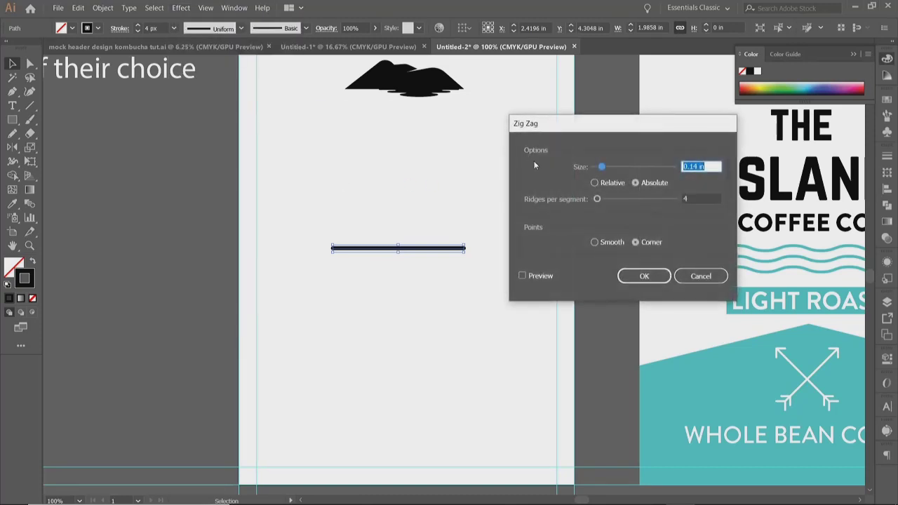
left_click(522, 275)
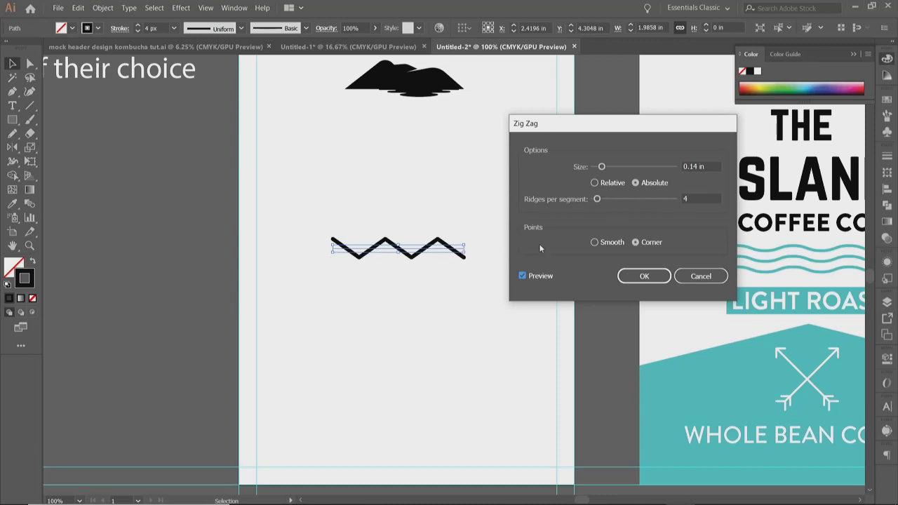
left_click(595, 243)
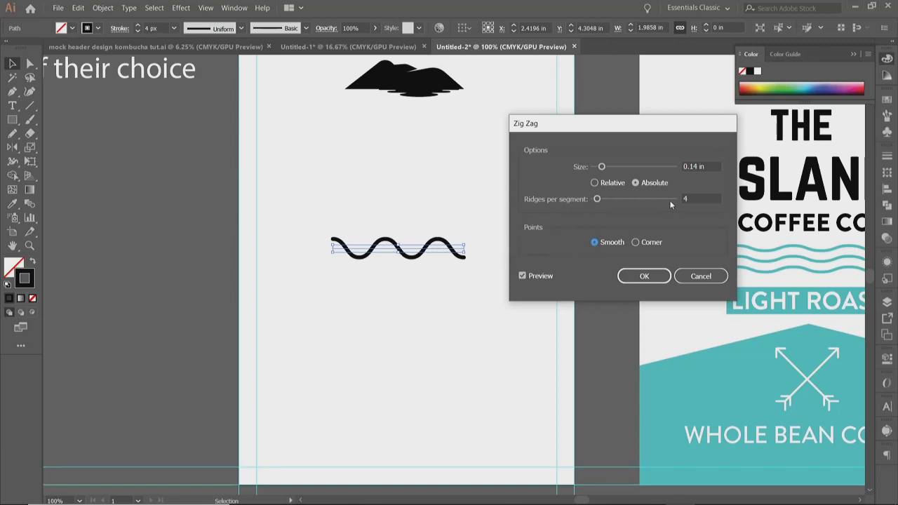
left_click(696, 165)
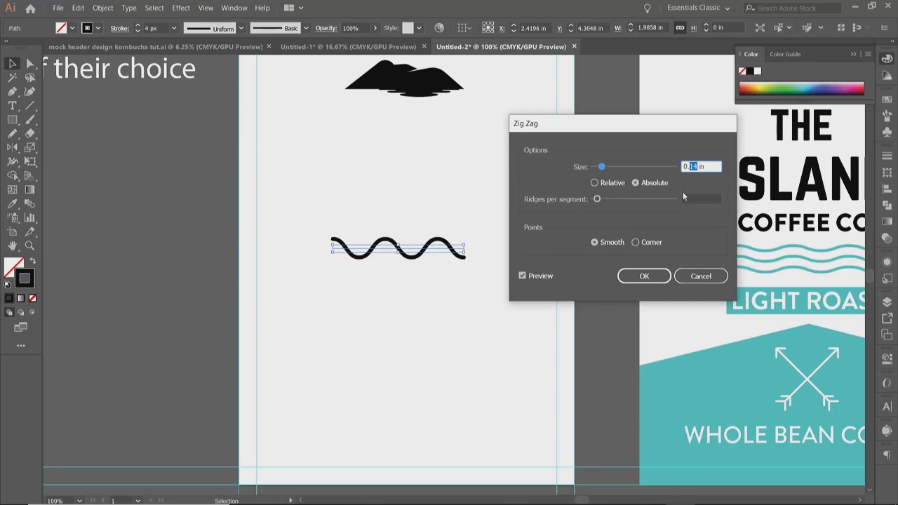
type("04")
left_click(523, 275)
left_click(523, 276)
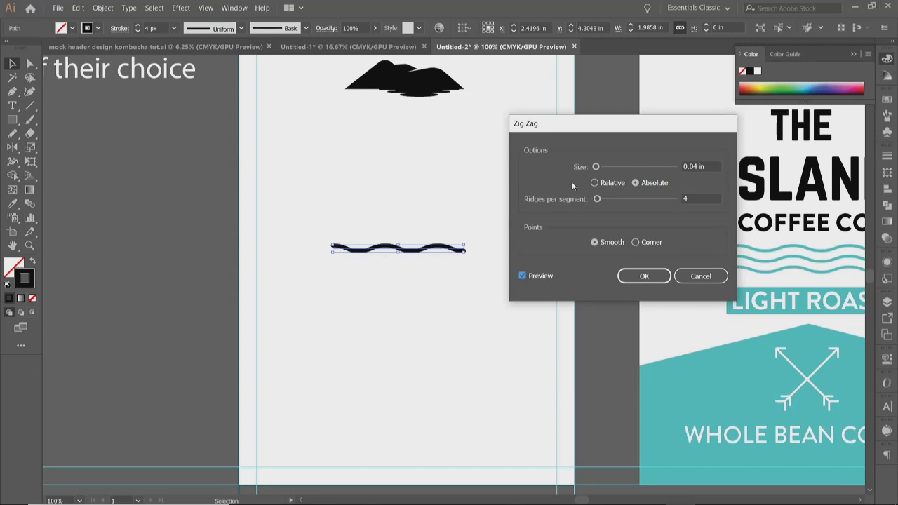
left_click(699, 166)
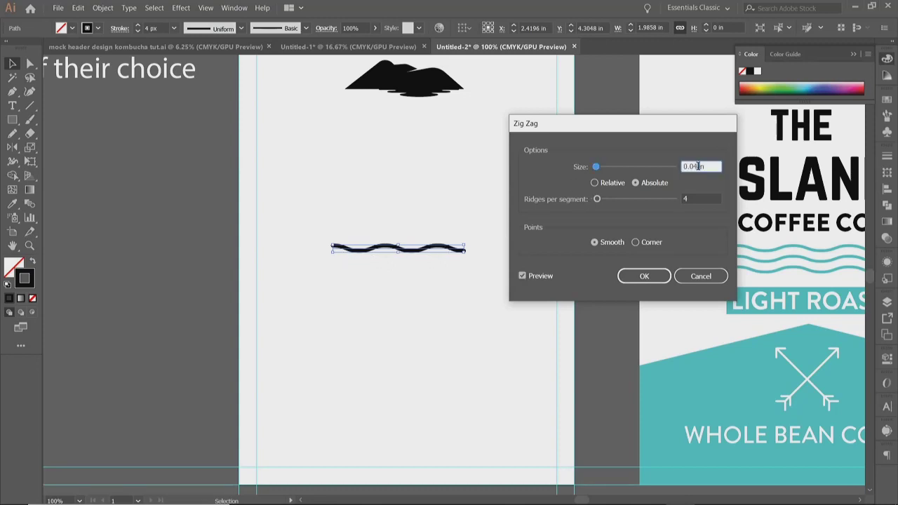
type("5")
left_click(523, 276)
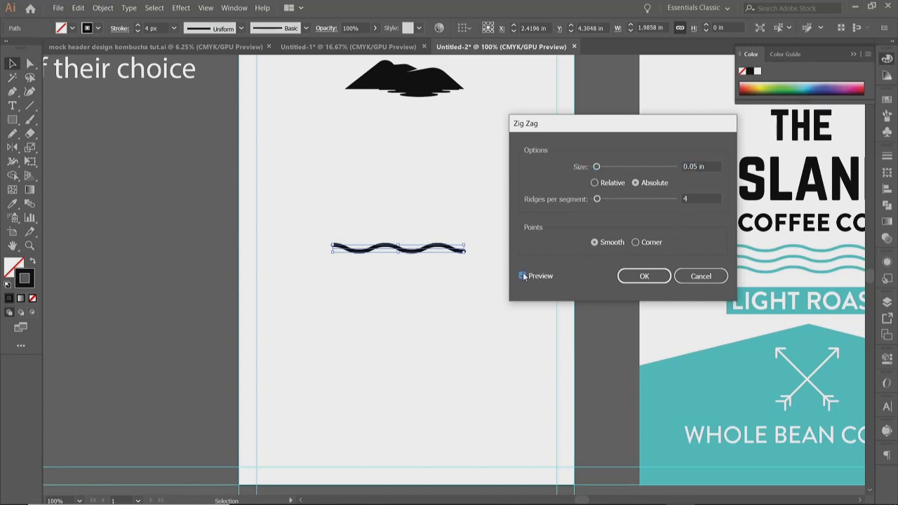
left_click(633, 277)
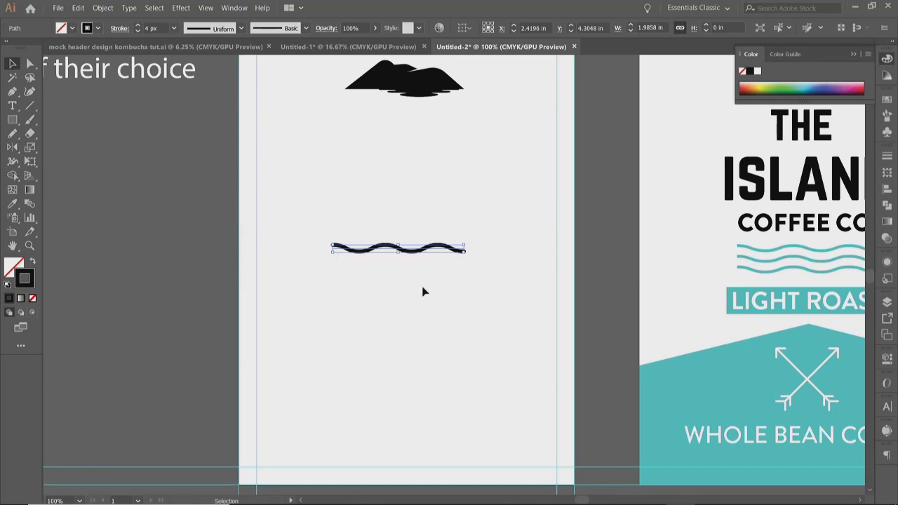
Stretch the wavy line wider, to about 2.22 in.
left_click_drag(422, 292, 357, 285)
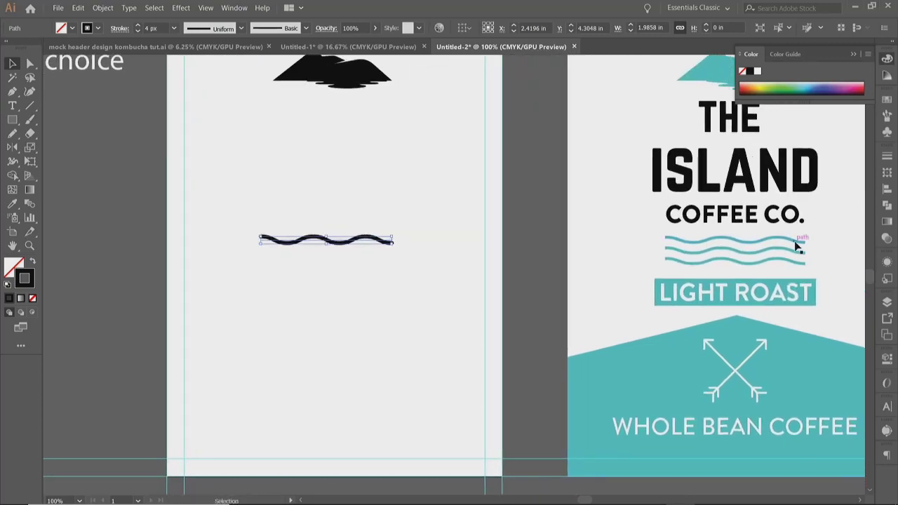
left_click_drag(394, 241, 414, 243)
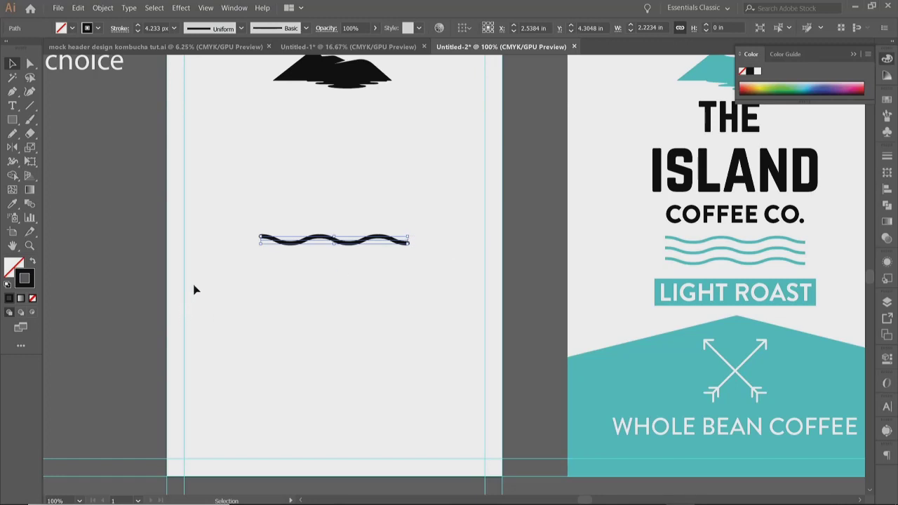
left_click(105, 8)
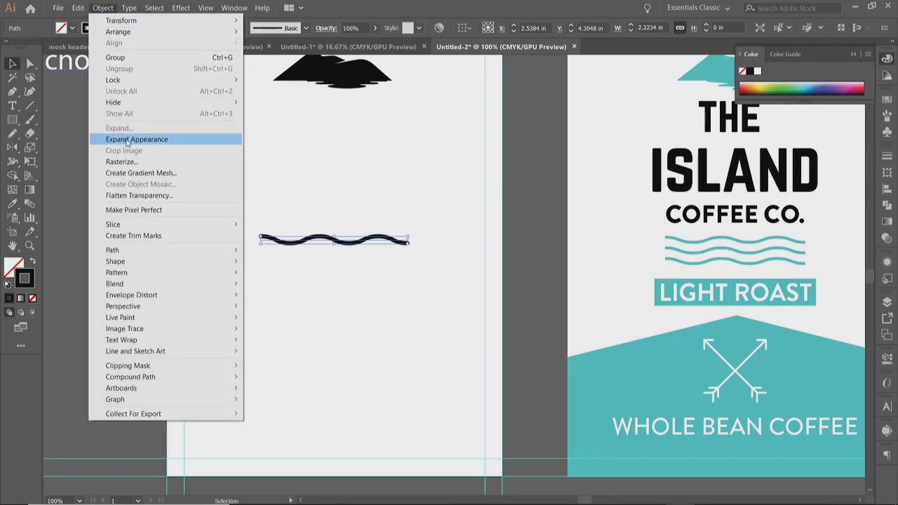
Expand the wavy stroke into a filled shape.
left_click(127, 141)
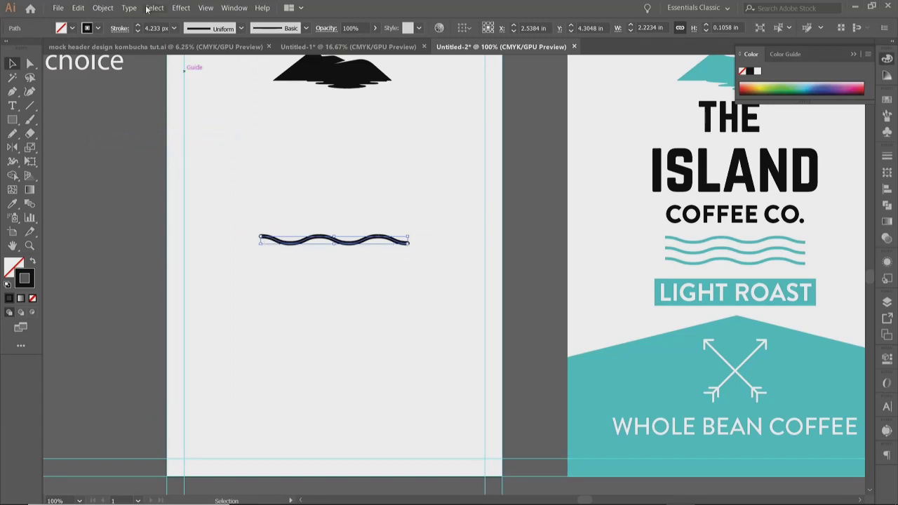
left_click(106, 9)
left_click(119, 127)
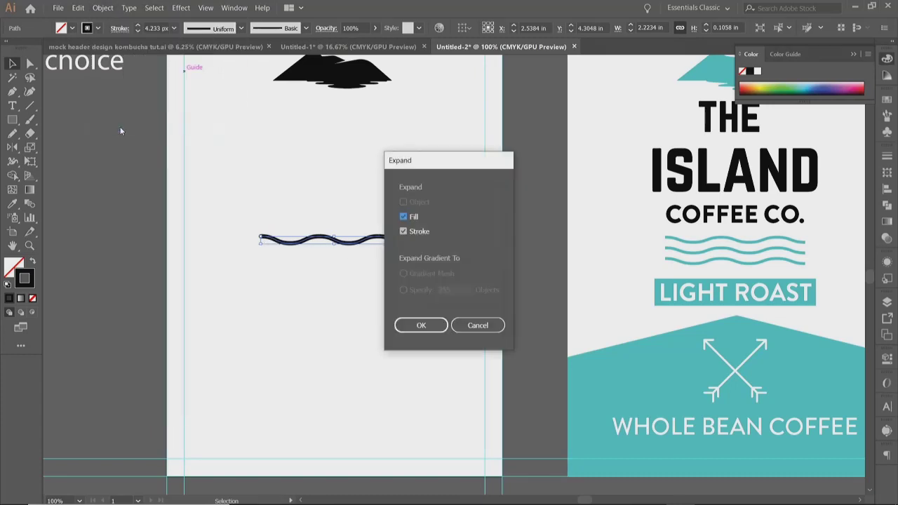
left_click(436, 325)
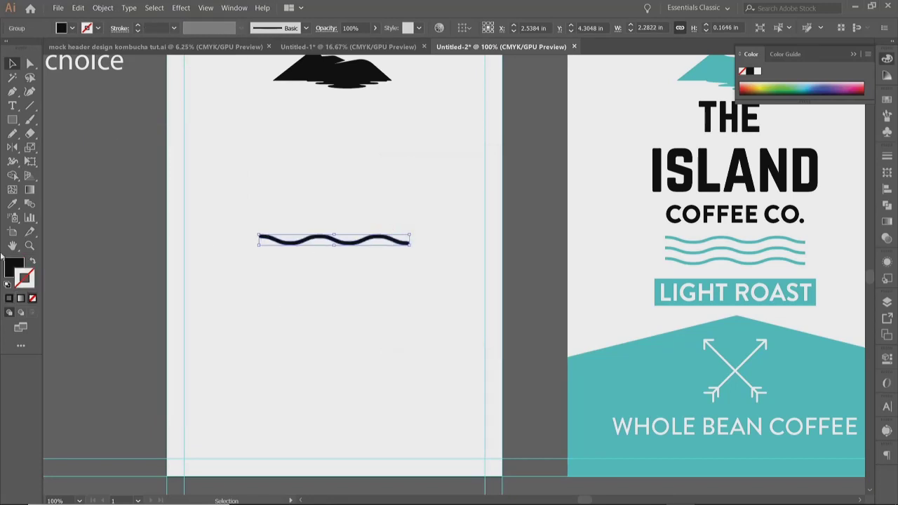
left_click(15, 269)
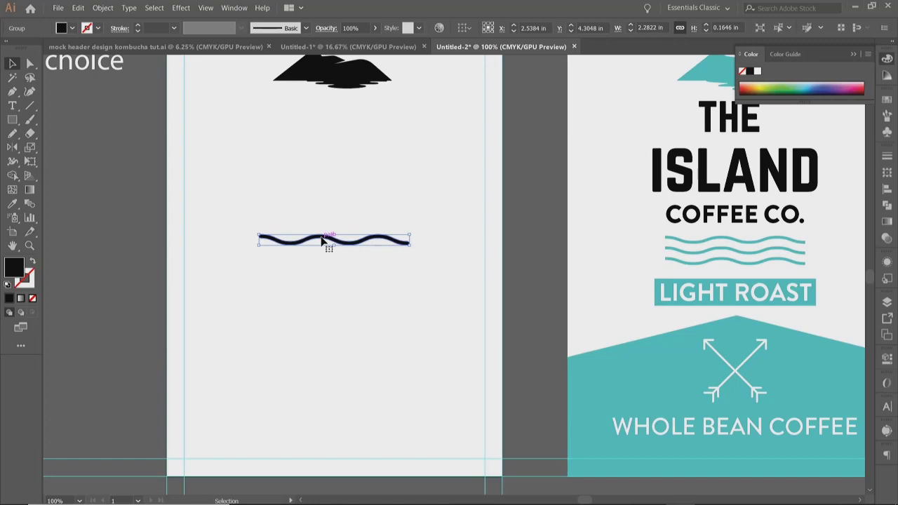
Alt-drag two wave copies below, then distribute them vertically and centre them horizontally.
left_click_drag(323, 241, 321, 255)
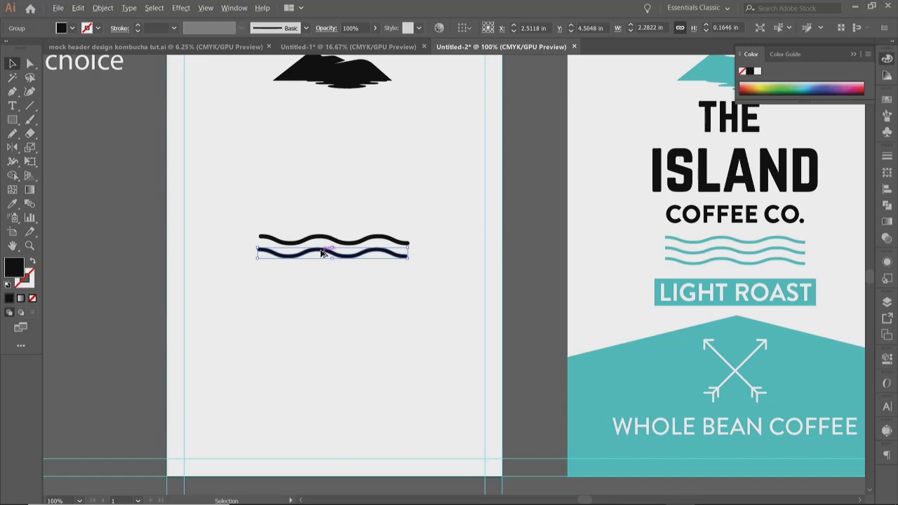
left_click_drag(321, 256, 319, 268)
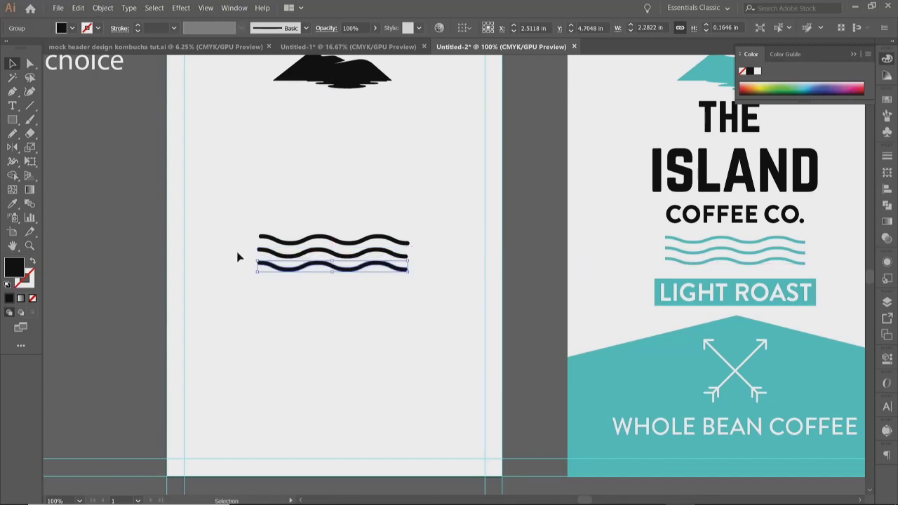
left_click_drag(232, 223, 347, 291)
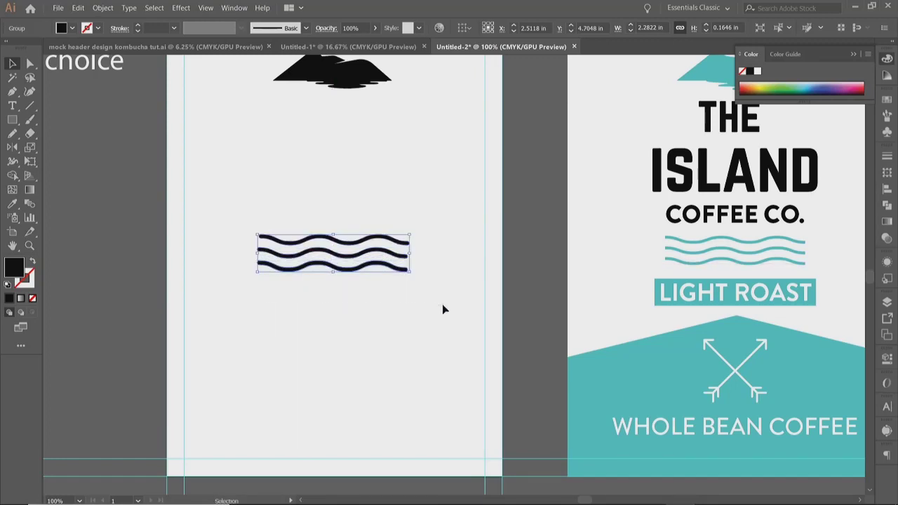
left_click(888, 191)
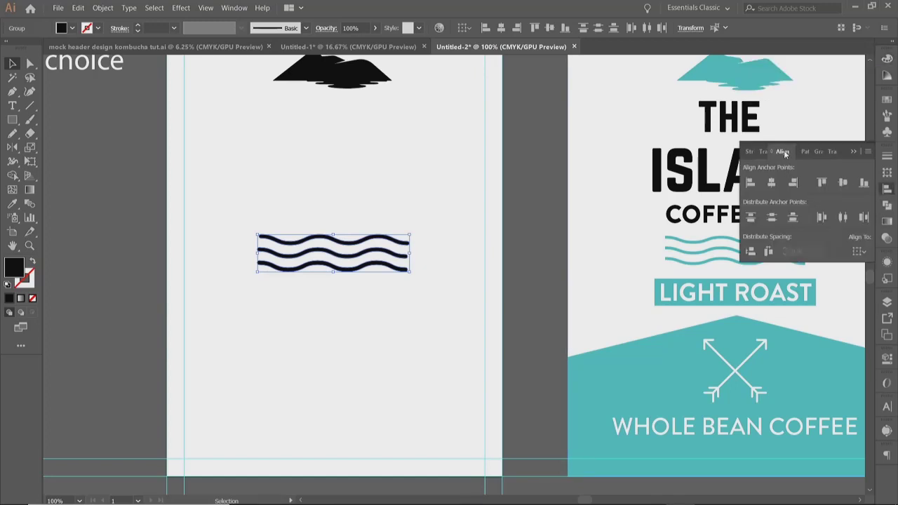
left_click(857, 251)
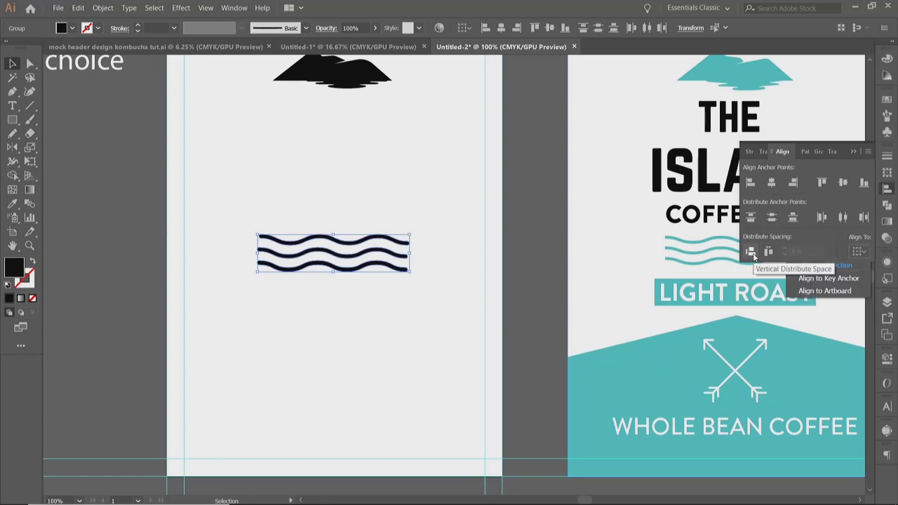
left_click(751, 253)
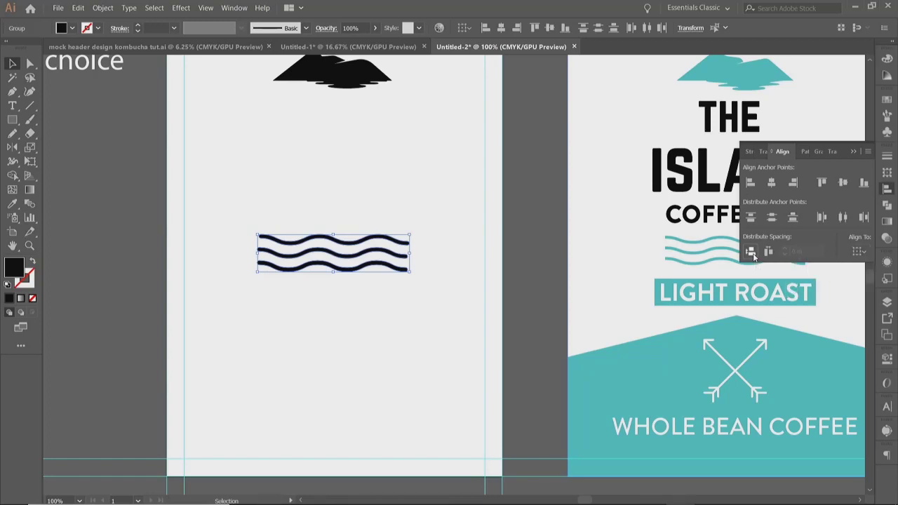
left_click(853, 152)
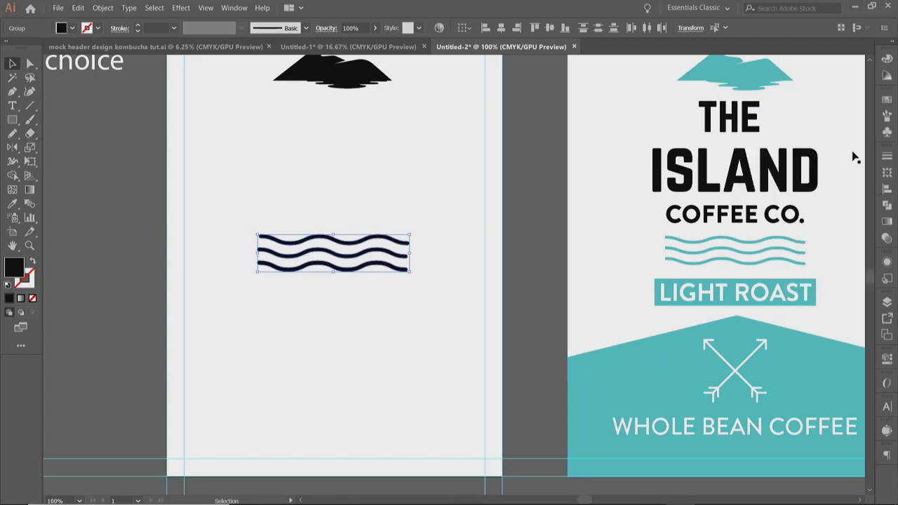
left_click(501, 28)
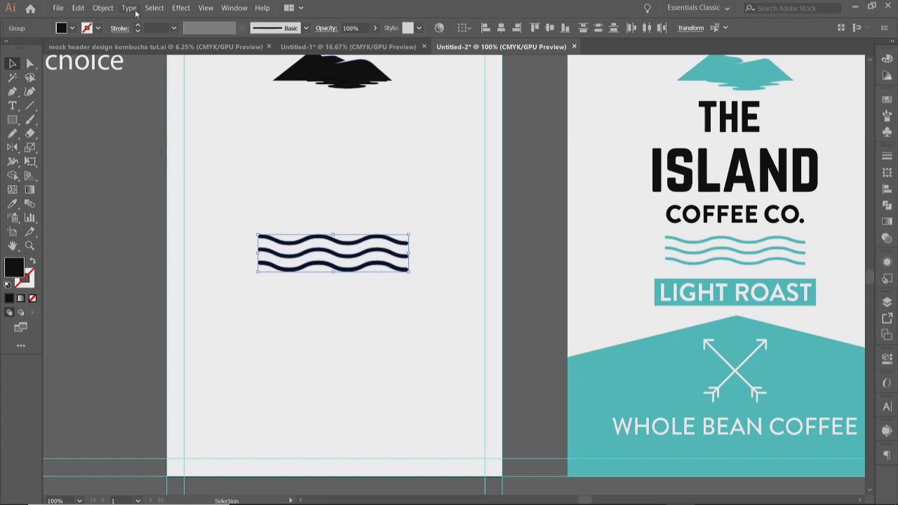
Group the three waves and unite the mountain pieces into one shape.
left_click(103, 7)
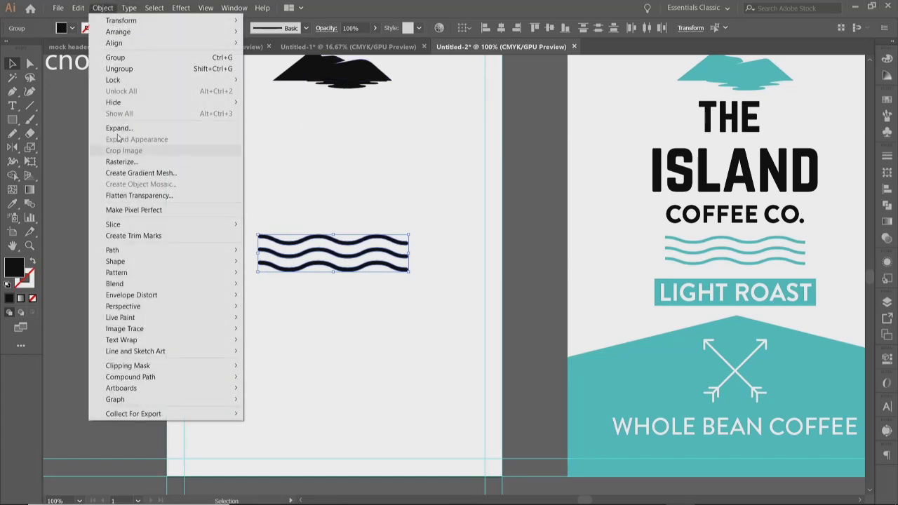
left_click(119, 58)
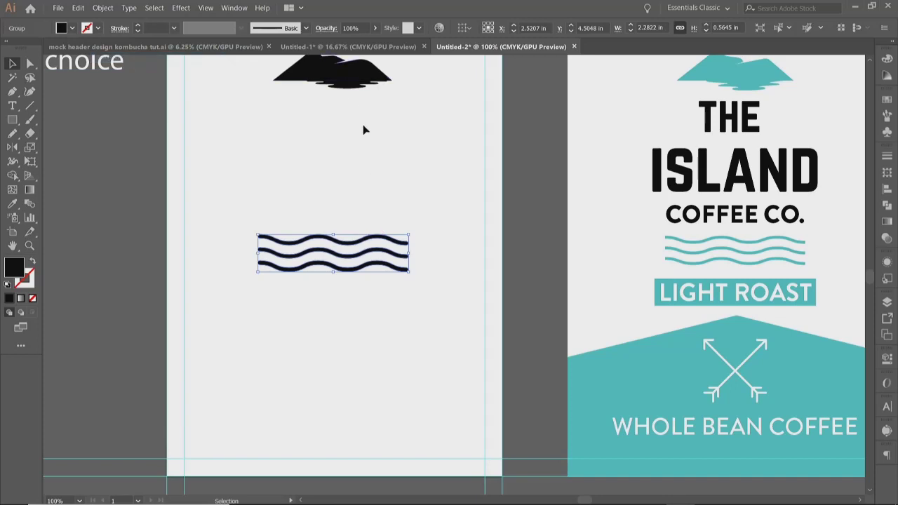
left_click_drag(368, 129, 299, 68)
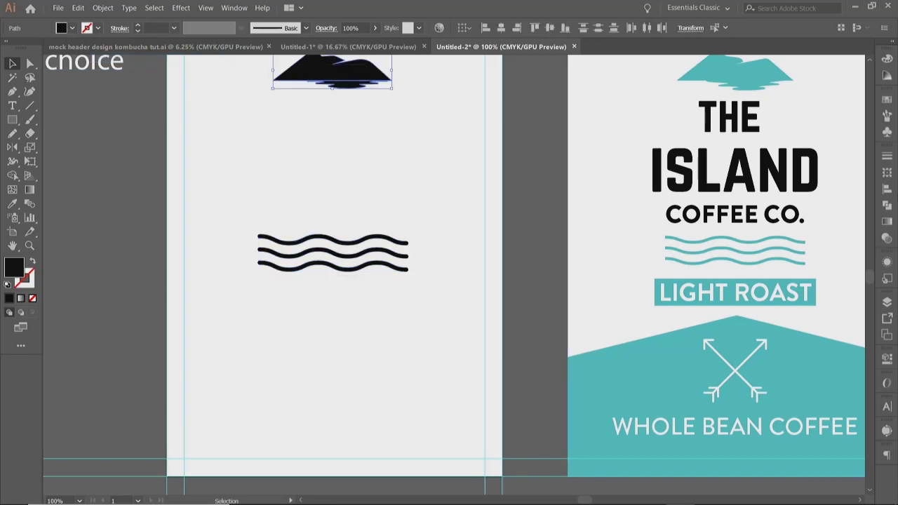
left_click(892, 205)
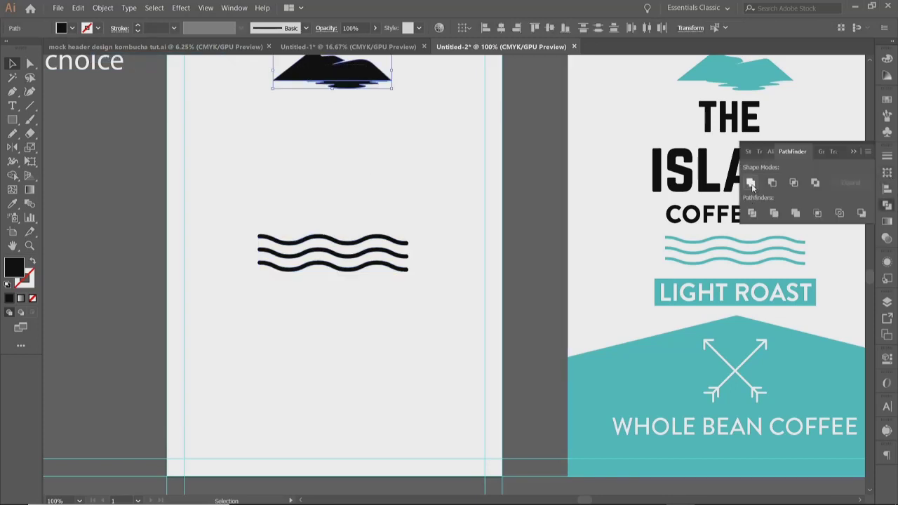
left_click(751, 184)
left_click(104, 222)
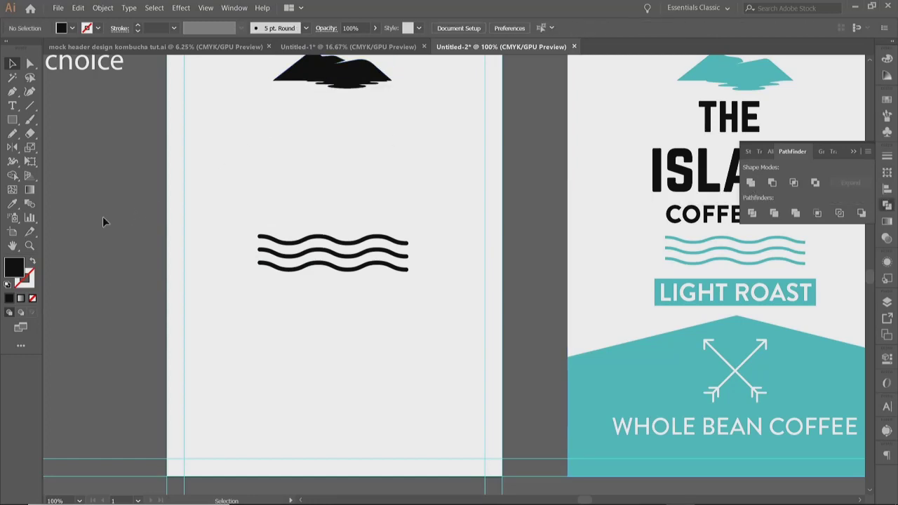
Colour the mountain and waves with the reference label's teal using the Eyedropper.
left_click(311, 82)
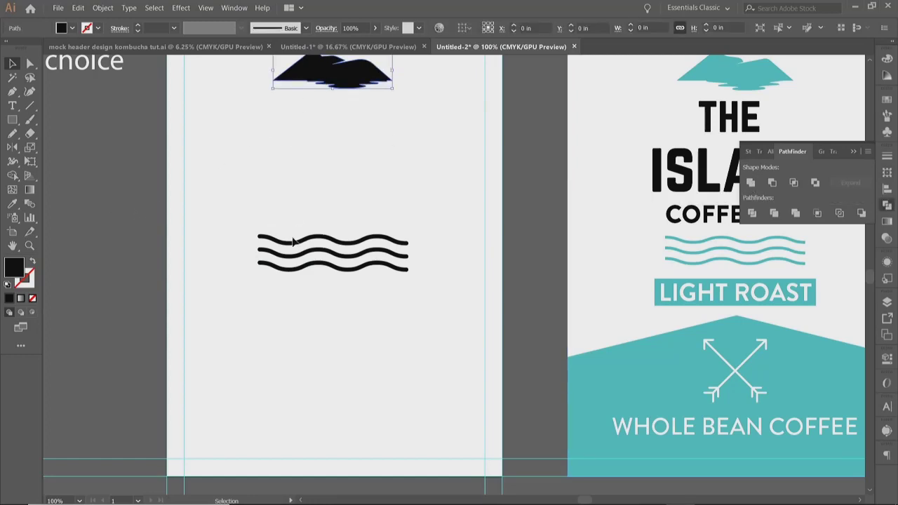
left_click(298, 273, "shift")
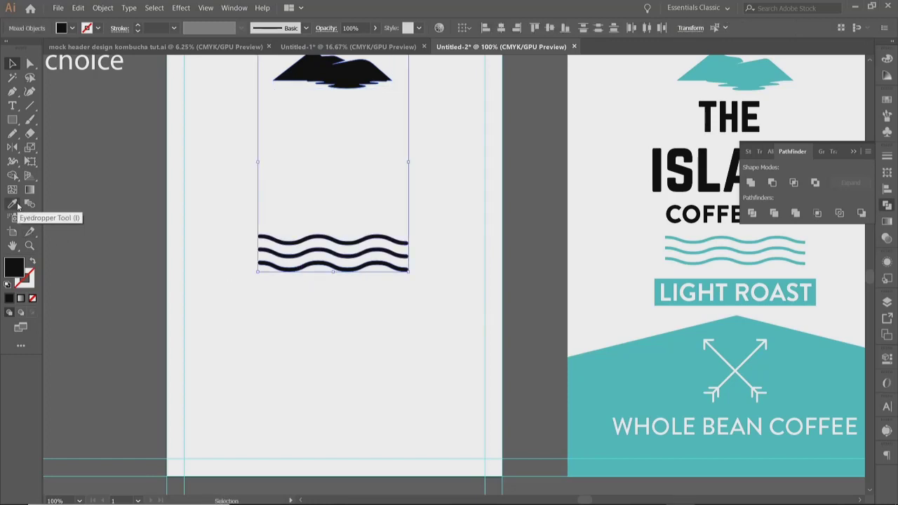
left_click(13, 204)
left_click(623, 357)
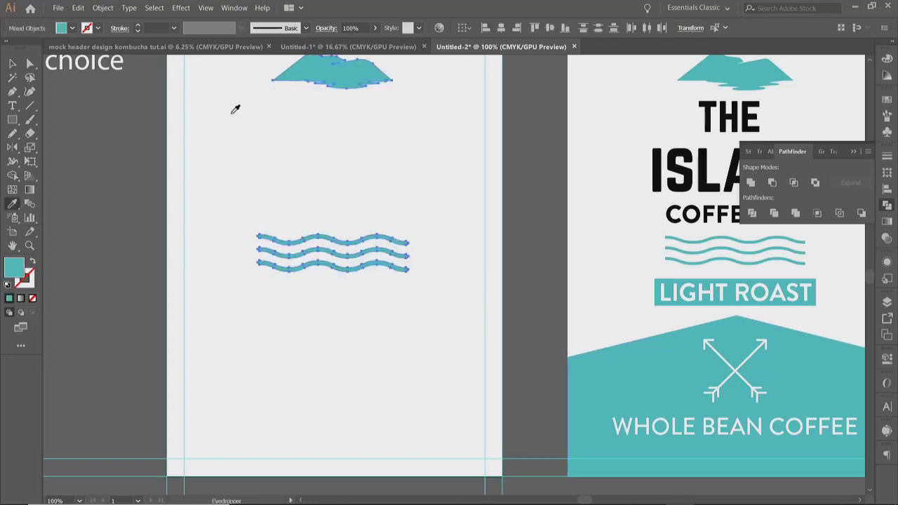
left_click(13, 64)
left_click(94, 162)
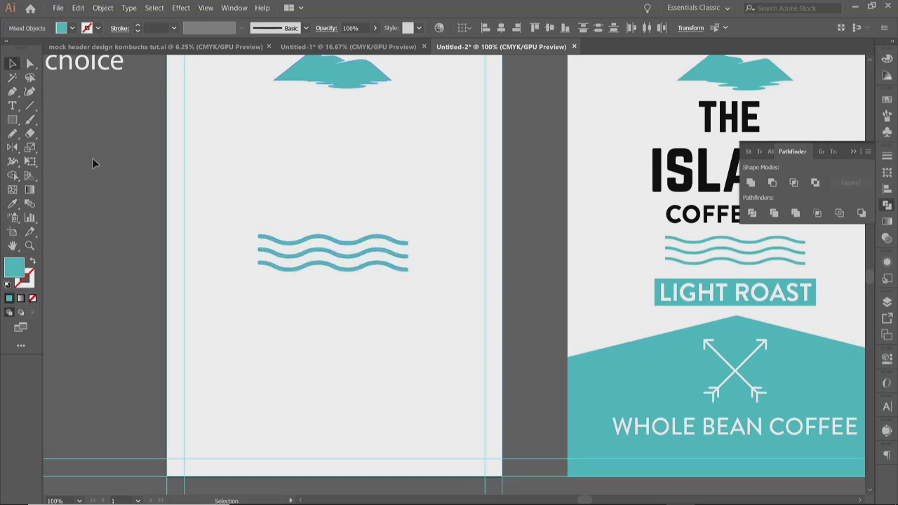
scroll(92, 161, "up", 1)
Draw a vertical line with the Pen tool, with no fill and a teal stroke.
left_click(856, 151)
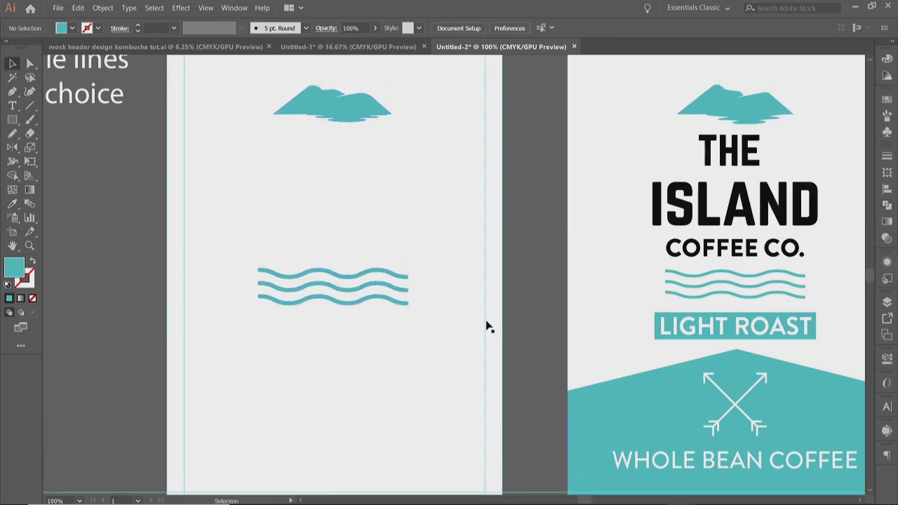
scroll(530, 278, "down", 2)
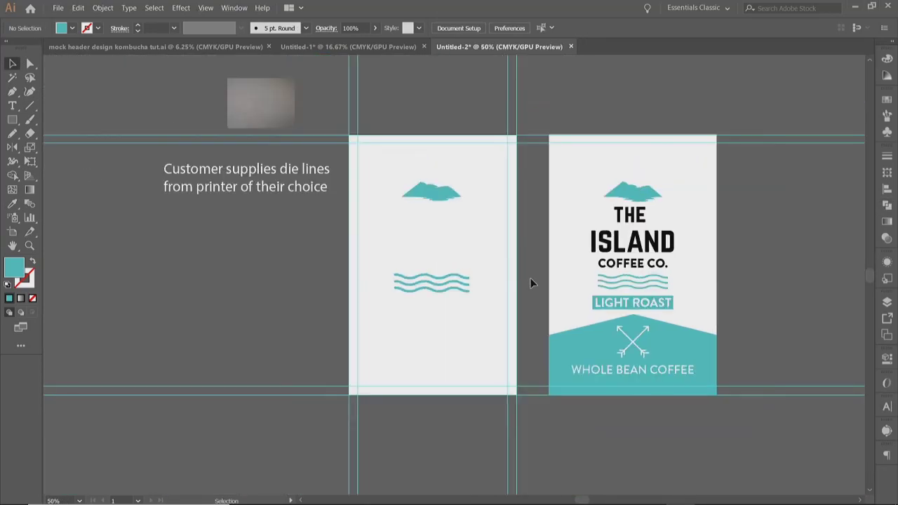
scroll(529, 278, "up", 1)
left_click_drag(529, 283, 498, 252)
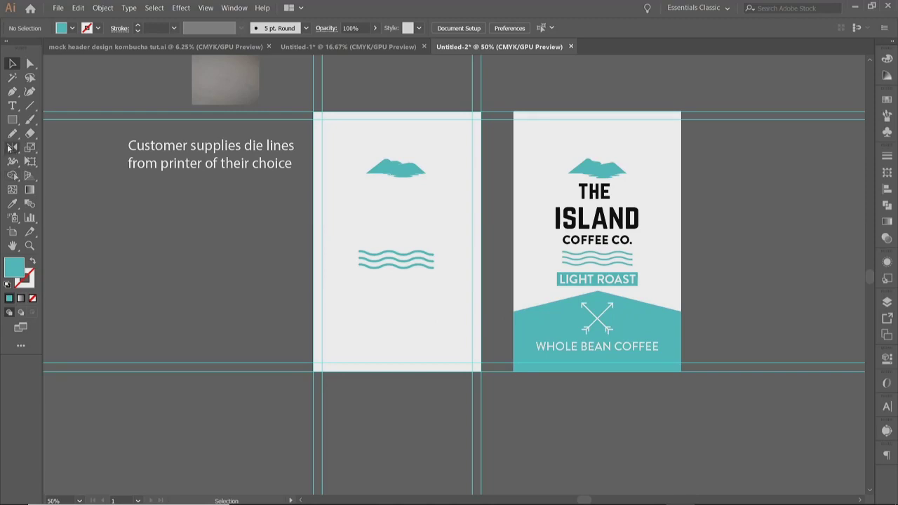
left_click(12, 92)
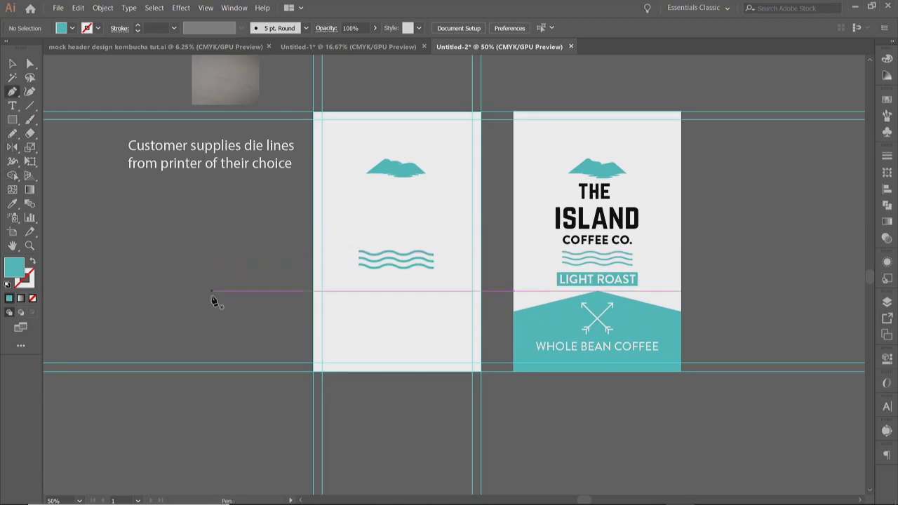
left_click_drag(211, 300, 211, 242)
left_click(211, 237)
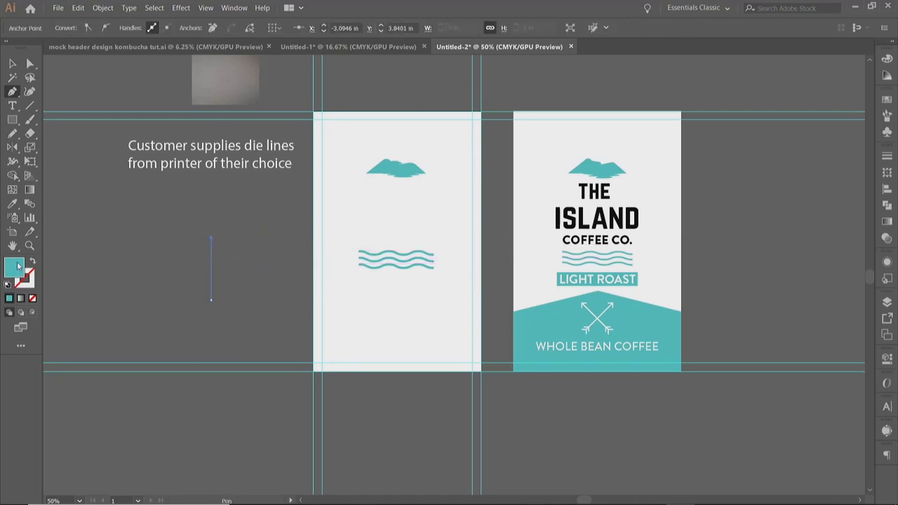
left_click(32, 299)
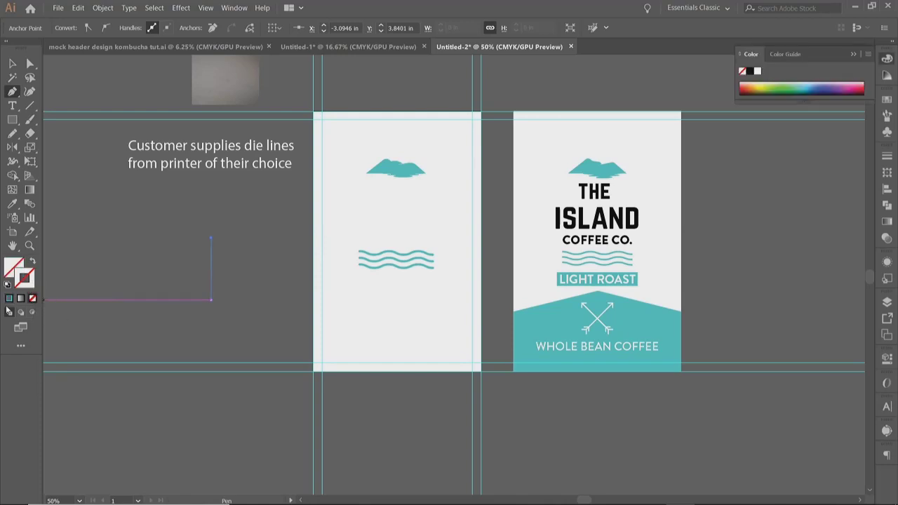
left_click(9, 299)
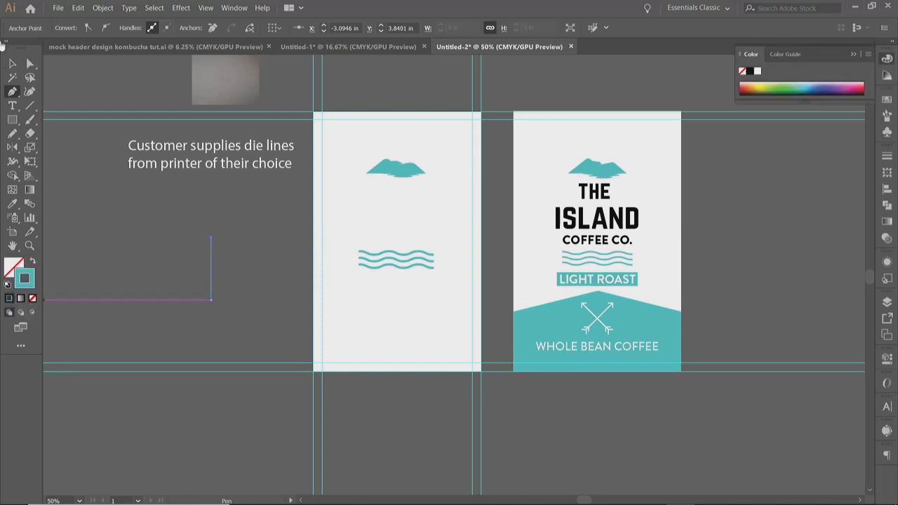
left_click(12, 63)
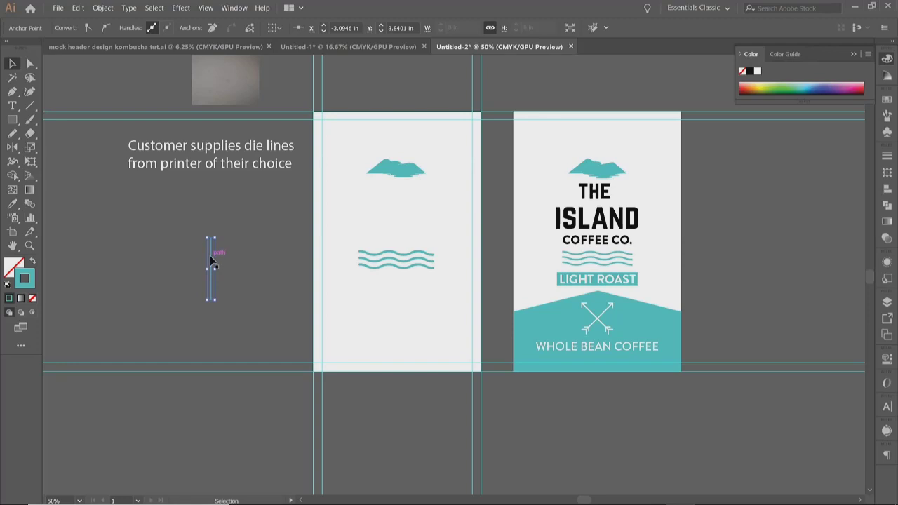
Set the vertical line's stroke weight to 3 px with Round Join corners.
left_click(212, 262)
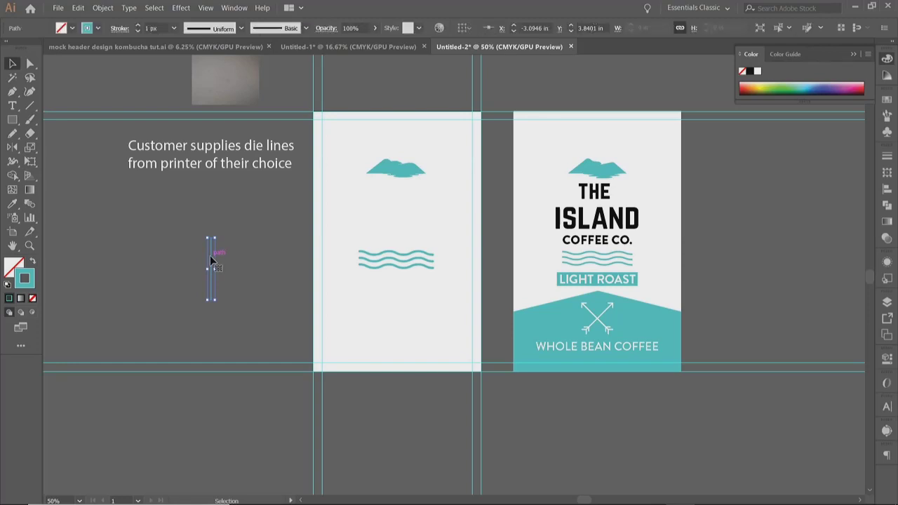
left_click(139, 26)
left_click(139, 26)
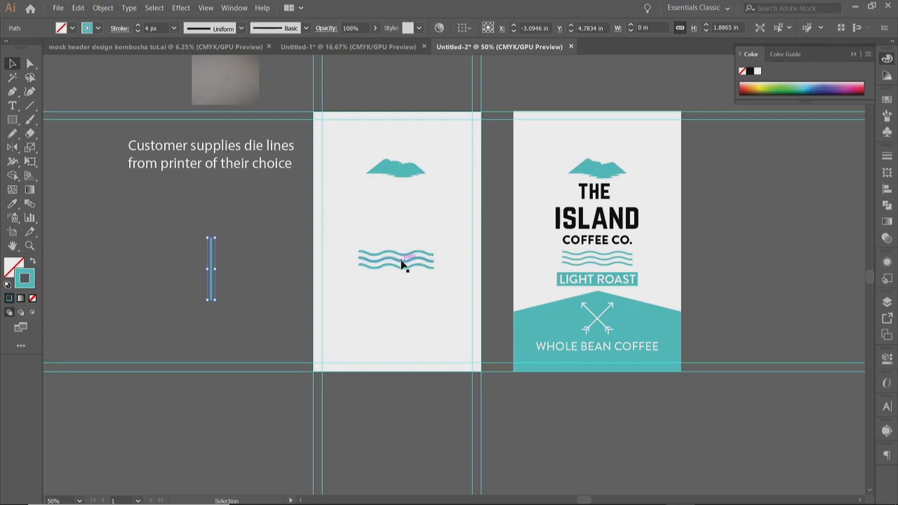
scroll(616, 348, "up", 2)
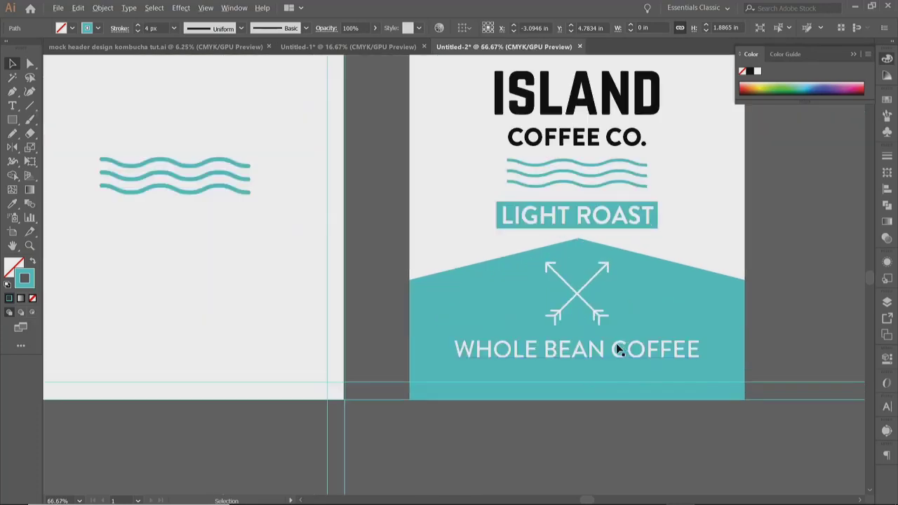
scroll(616, 348, "down", 2)
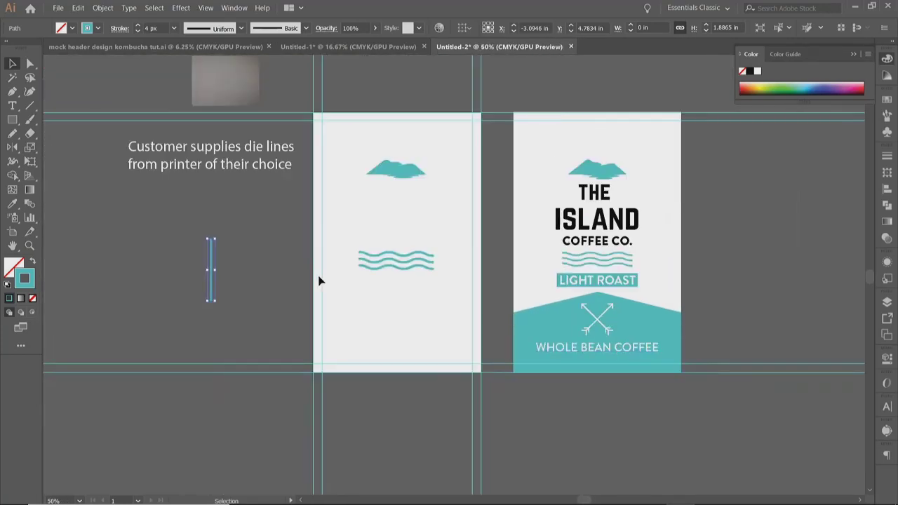
left_click(137, 29)
left_click(167, 359)
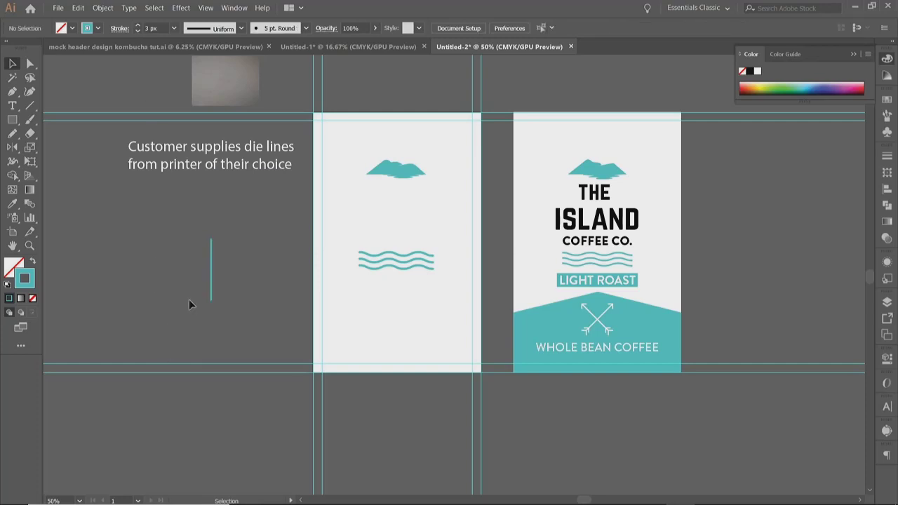
left_click(211, 261)
left_click(114, 28)
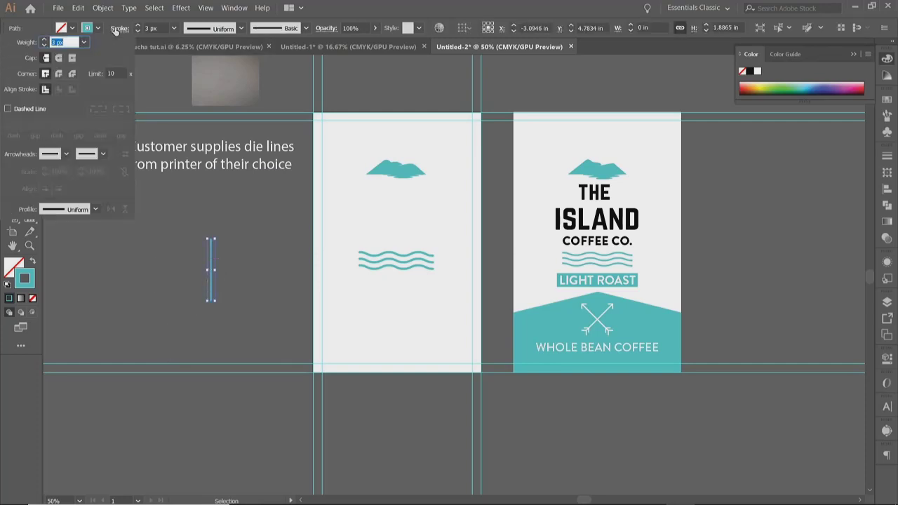
left_click(61, 73)
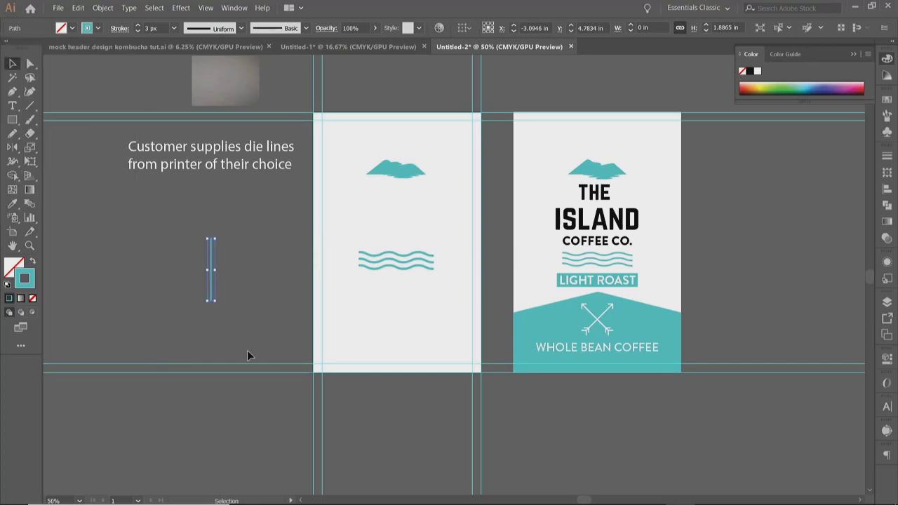
left_click(168, 272)
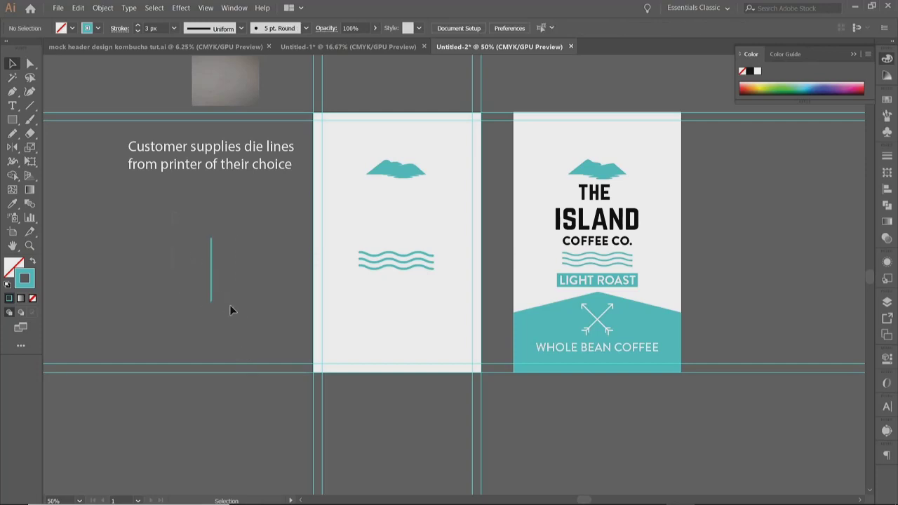
left_click(211, 295)
left_click(102, 7)
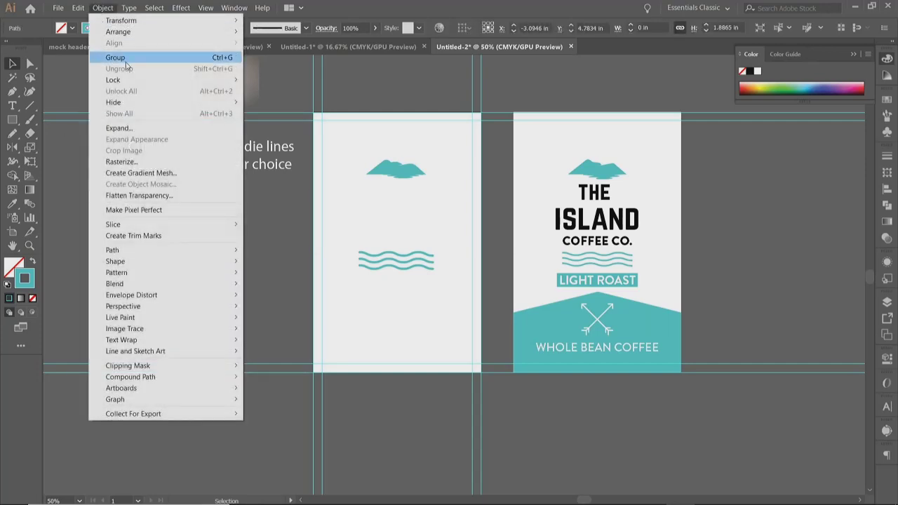
Draw a short diagonal stroke down-right from the vertical line's top end.
left_click(242, 182)
left_click(190, 267)
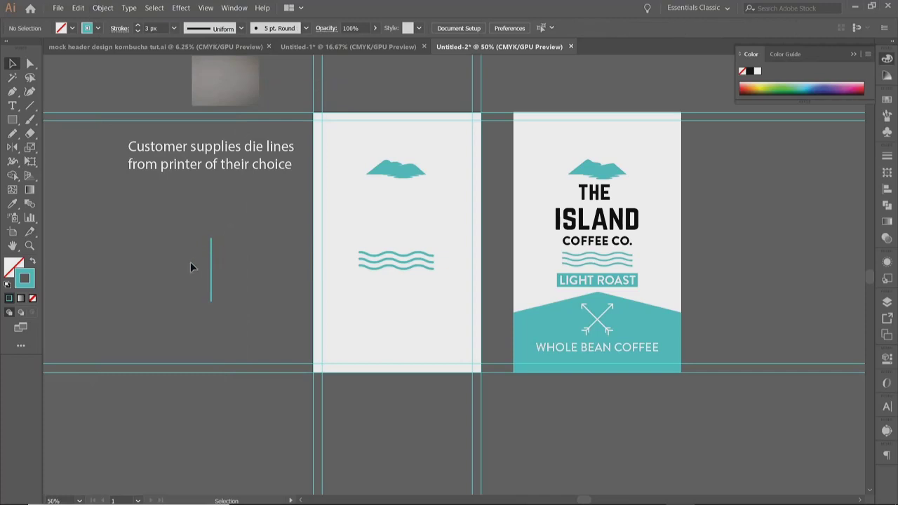
left_click(11, 91)
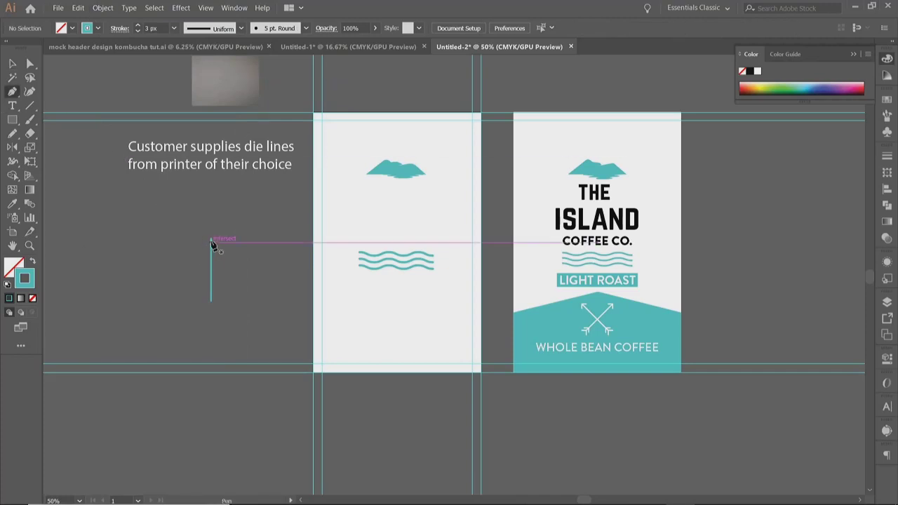
scroll(211, 242, "up", 3)
scroll(211, 241, "down", 2)
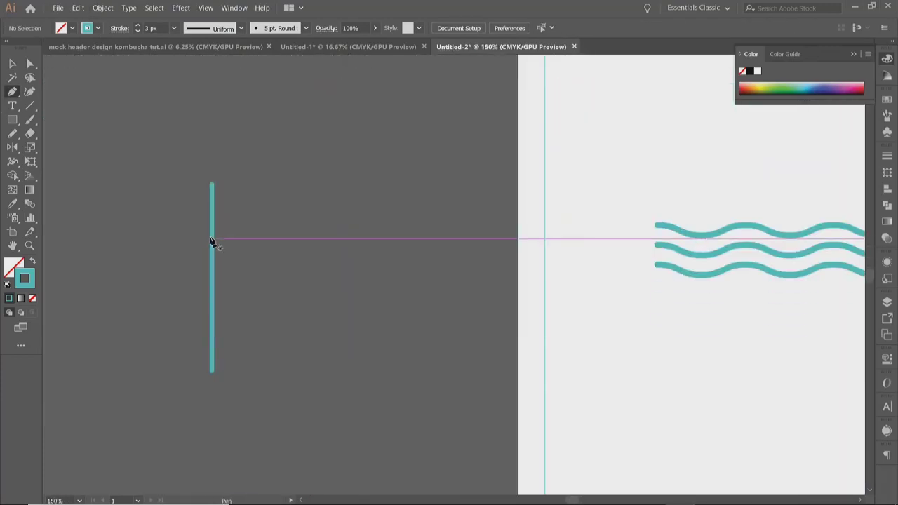
left_click(212, 185)
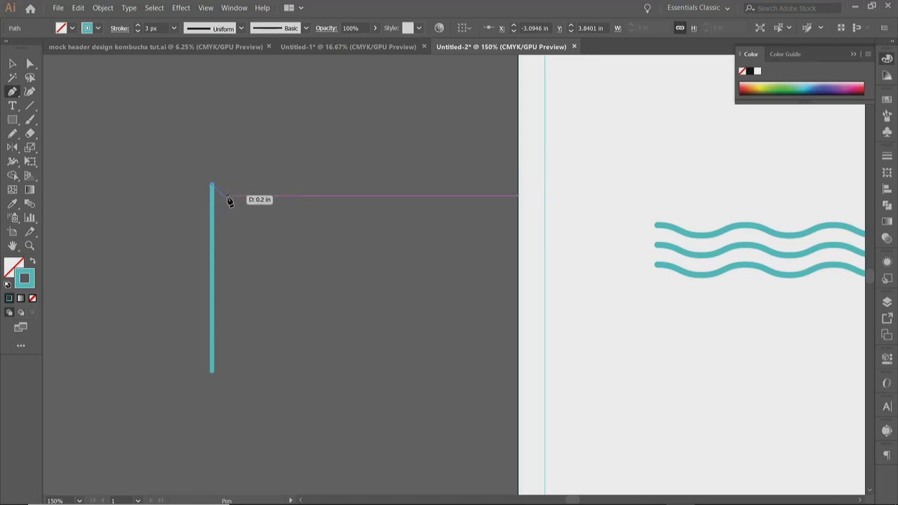
left_click(227, 199)
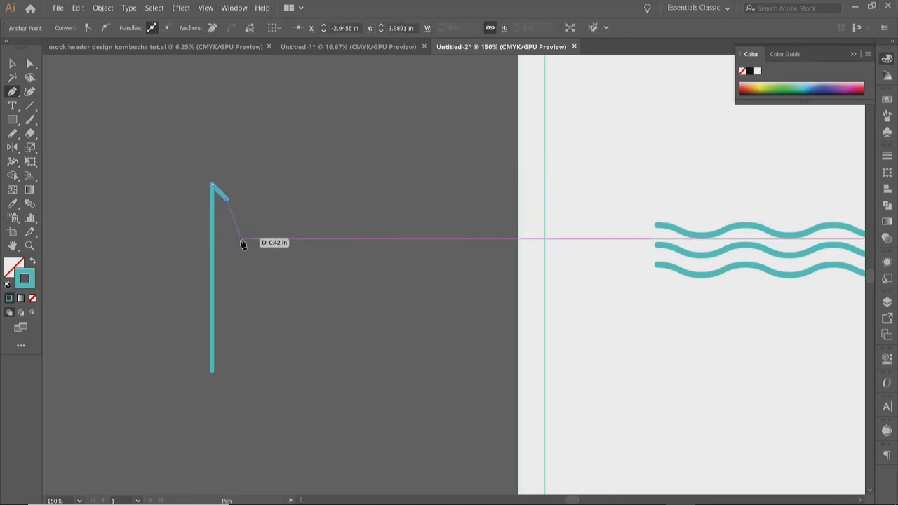
left_click(12, 63)
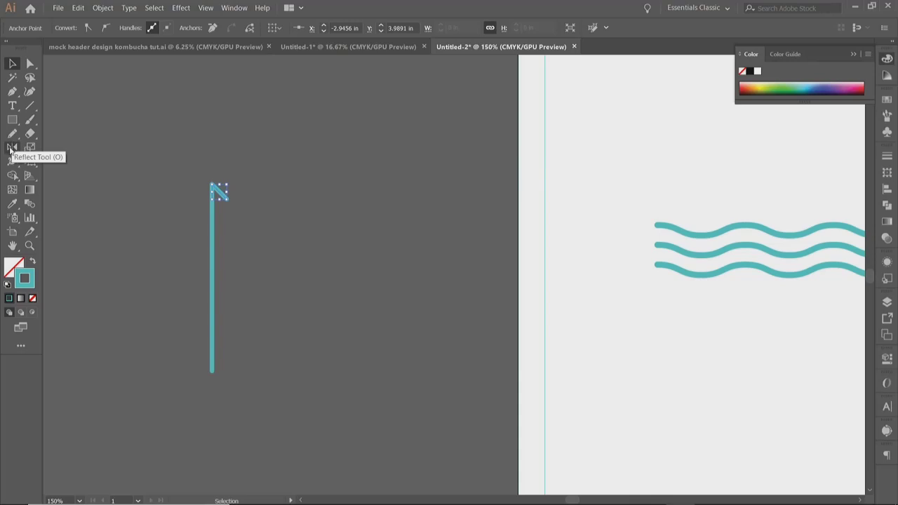
Reflect a vertical copy of the diagonal around the line's top point, forming the arrowhead.
left_click(10, 148)
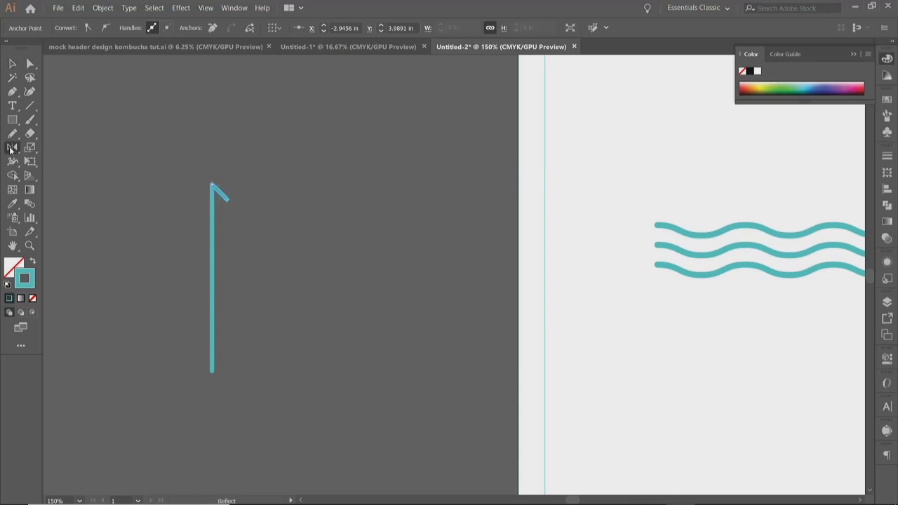
left_click(212, 186, "alt")
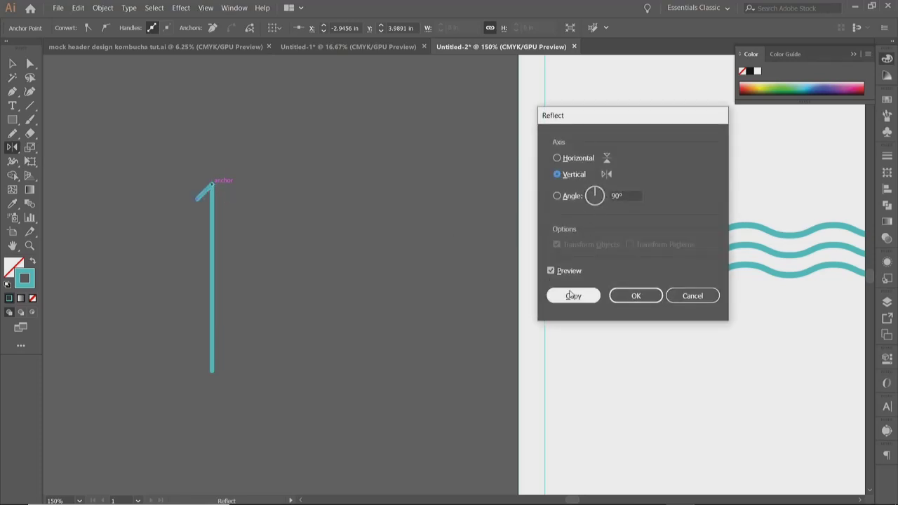
left_click(562, 297)
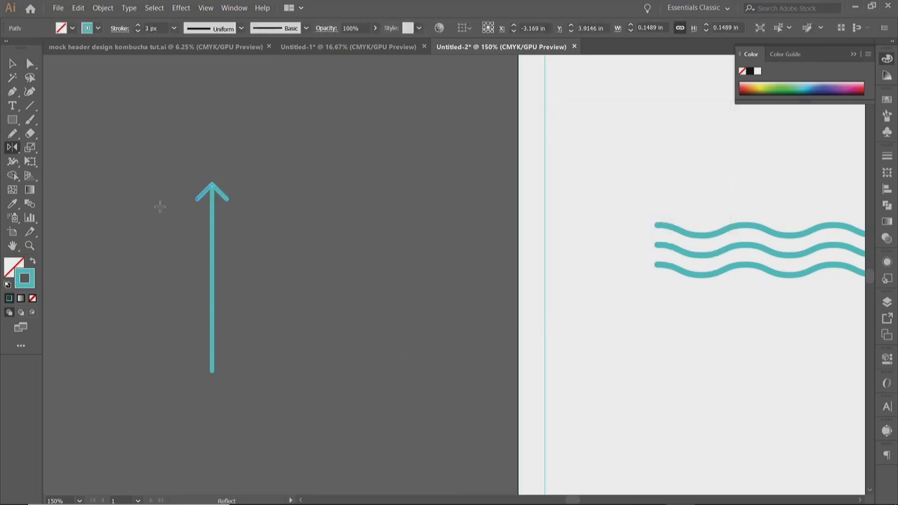
Alt-drag the arrowhead down to the shaft's bottom, then another copy just below it.
left_click(12, 64)
left_click(159, 282)
left_click_drag(173, 171, 273, 227)
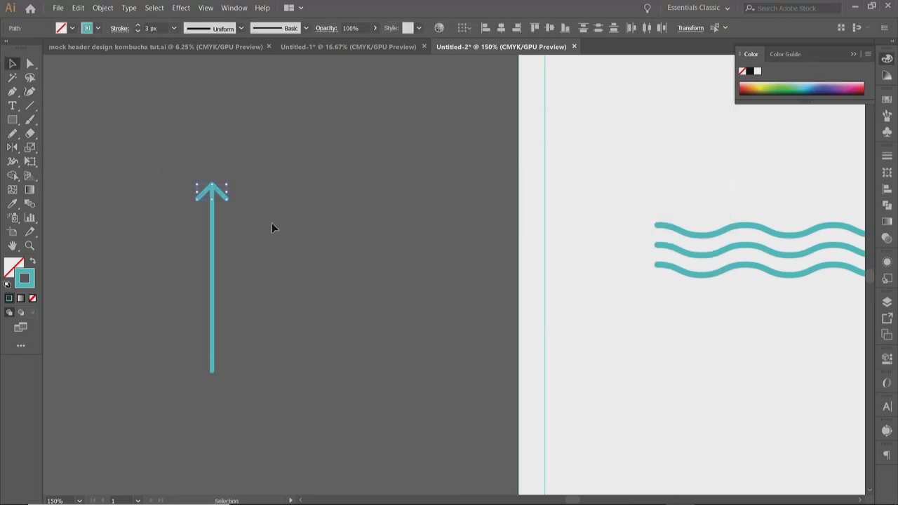
scroll(144, 225, "up", 1)
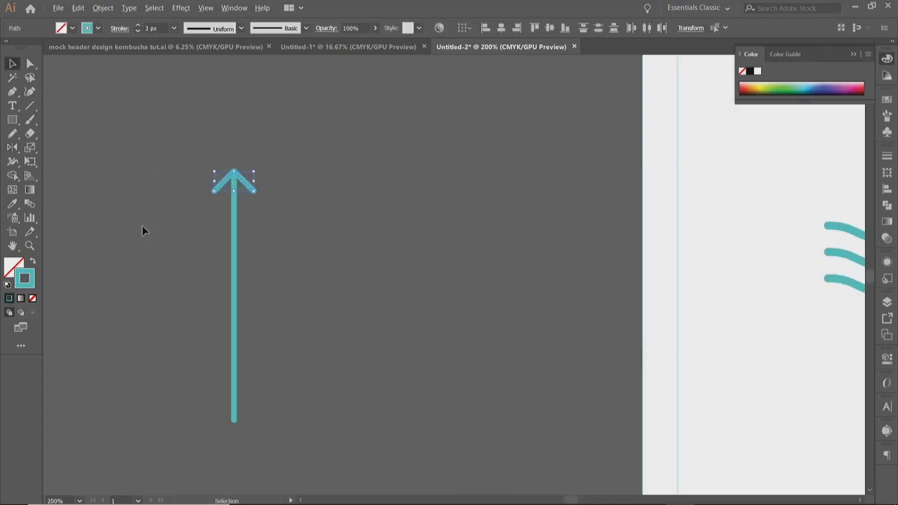
scroll(145, 225, "down", 1)
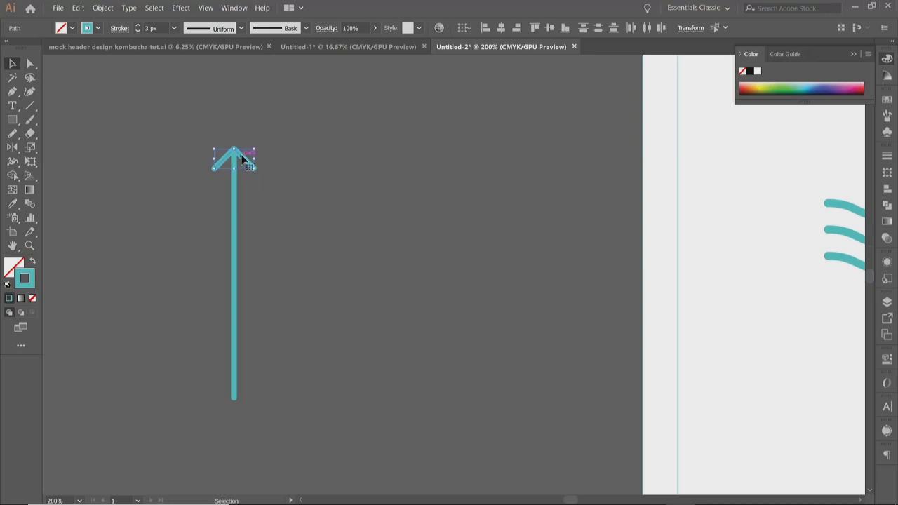
left_click_drag(242, 159, 240, 371)
left_click_drag(244, 375, 242, 409)
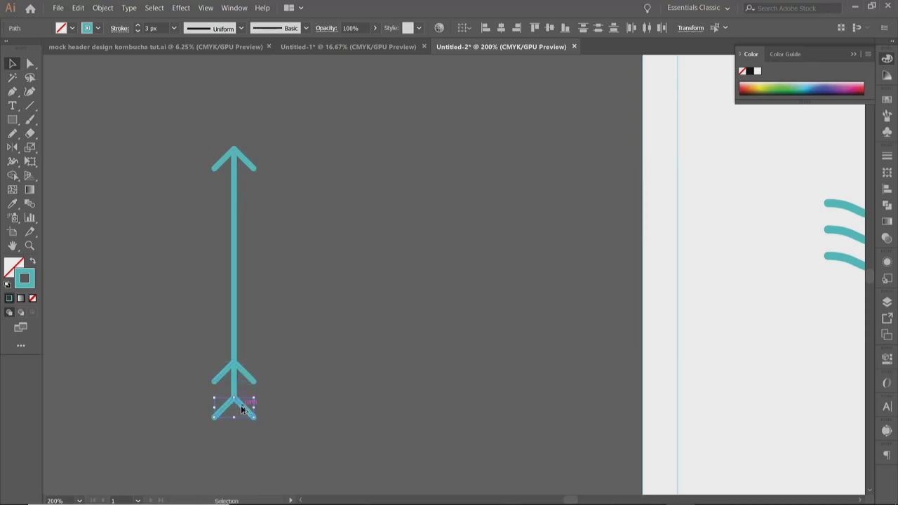
left_click(168, 397)
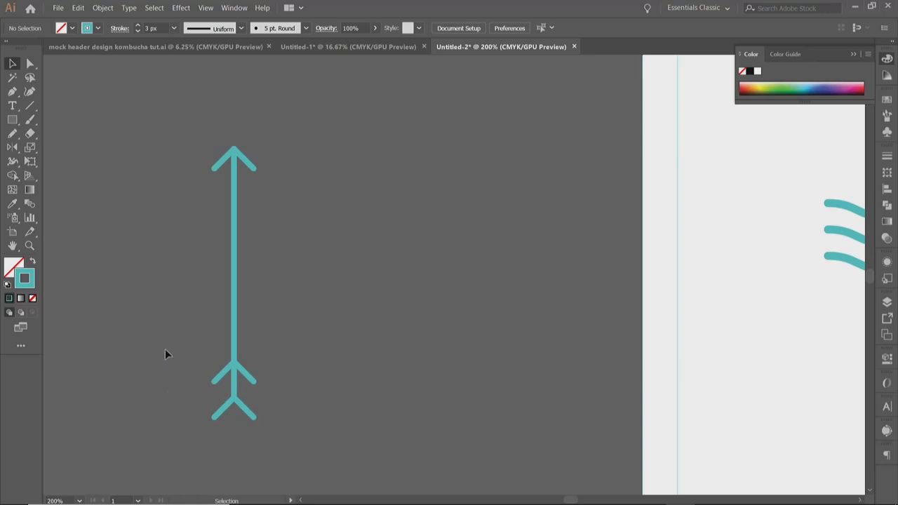
key("super")
key("super")
key("ctrl+minus")
key("ctrl+minus")
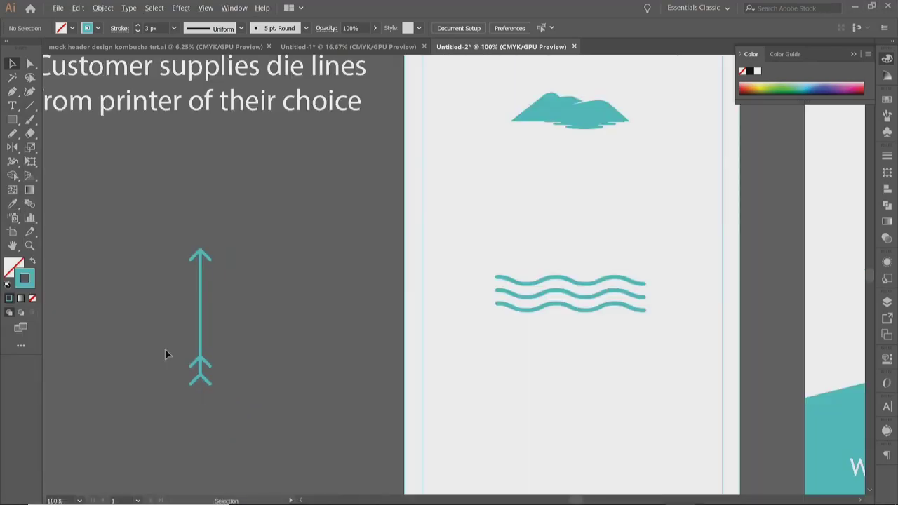
Nudge the upper tail chevron down, closer to the lower one.
scroll(165, 348, "down", 1)
scroll(165, 349, "up", 4)
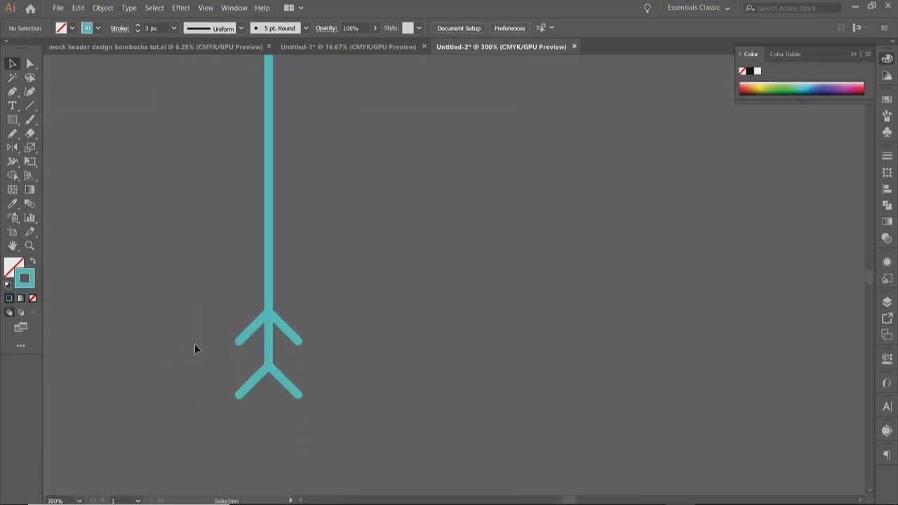
left_click(247, 340)
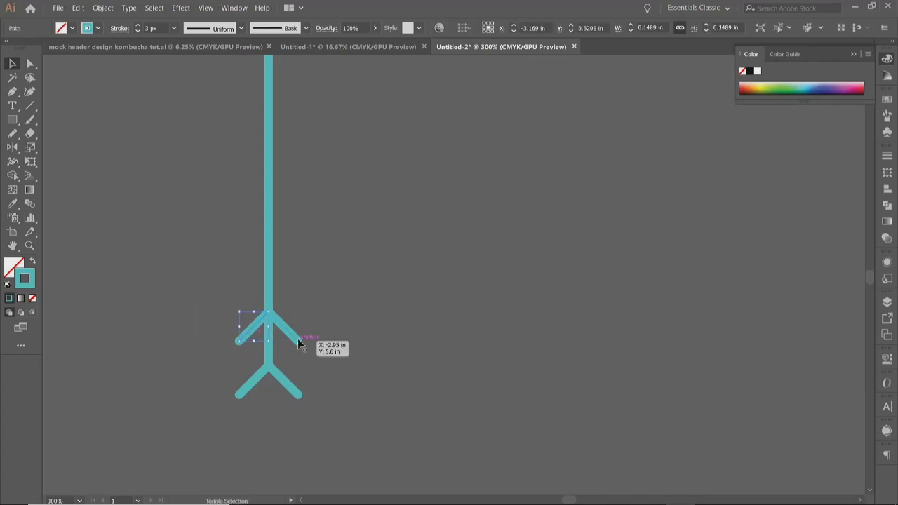
key("Down")
key("Down")
key("Down")
key("Down")
key("Down")
key("Down")
key("Down")
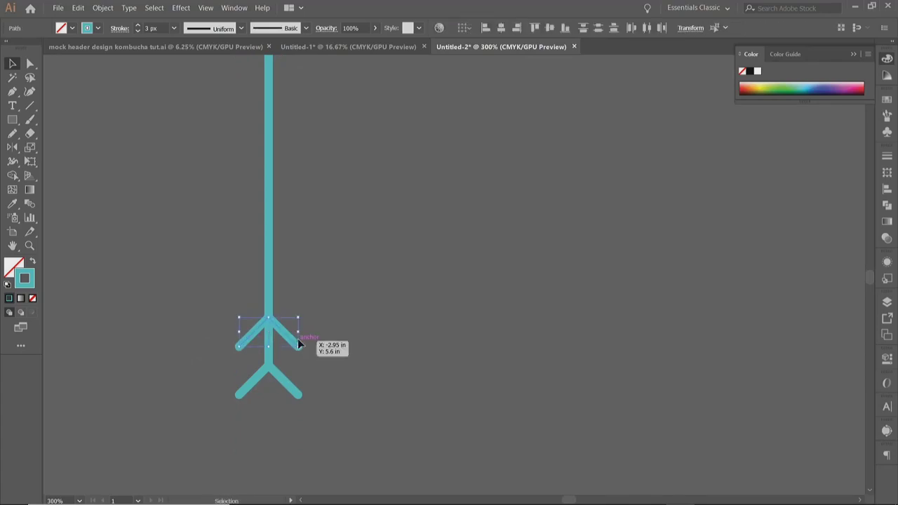
left_click(372, 379)
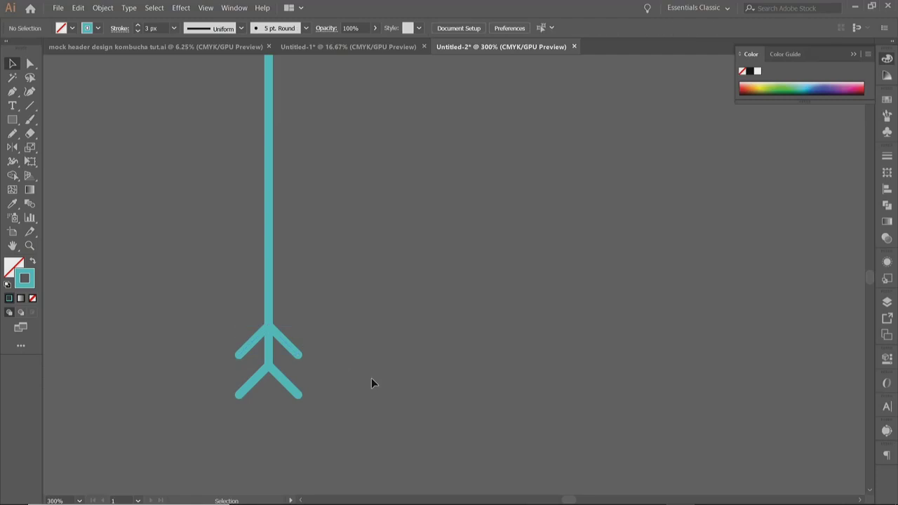
scroll(372, 379, "down", 3)
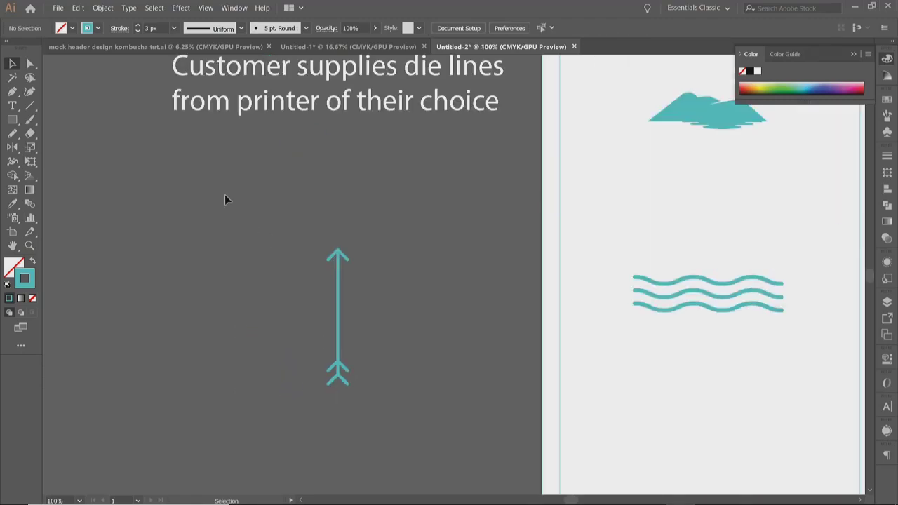
Unlock all locked objects and reselect the arrow.
left_click(105, 8)
left_click(140, 90)
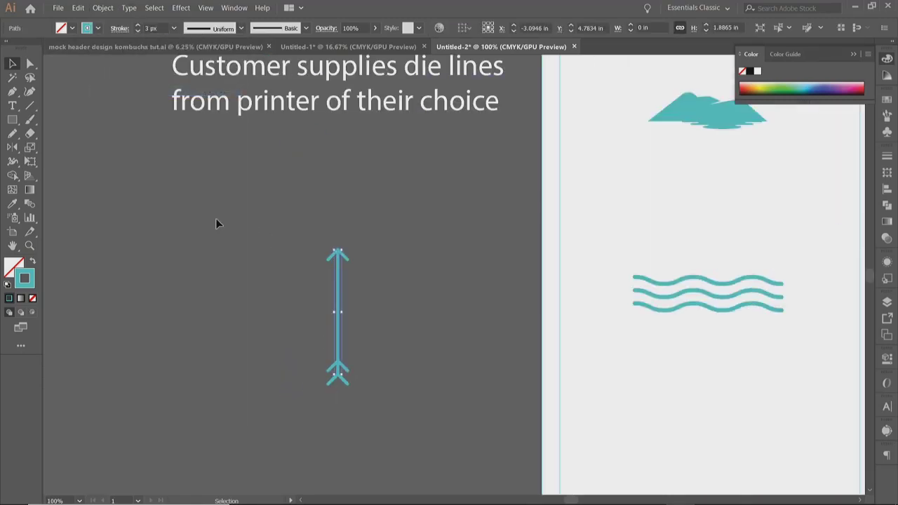
left_click(240, 281)
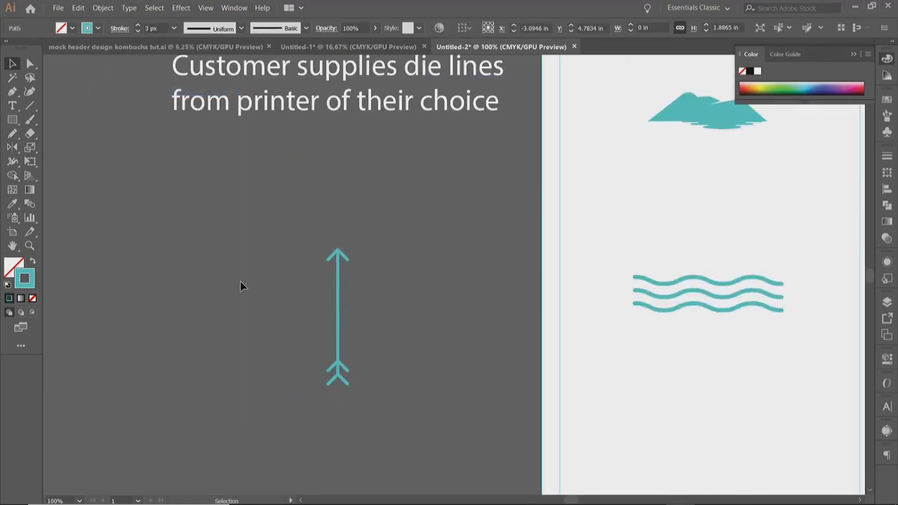
left_click(329, 261)
Try moving the arrow's top anchor with Direct Selection, then undo the change.
left_click(29, 63)
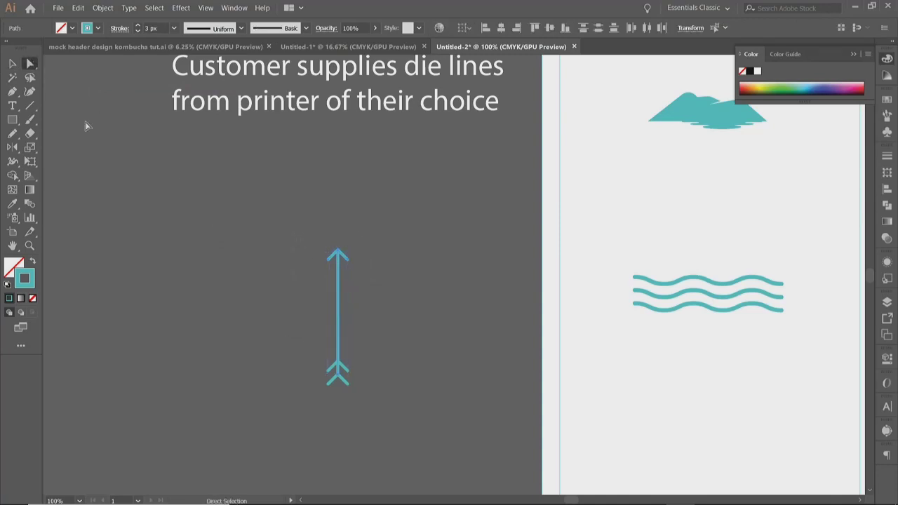
scroll(312, 281, "up", 3)
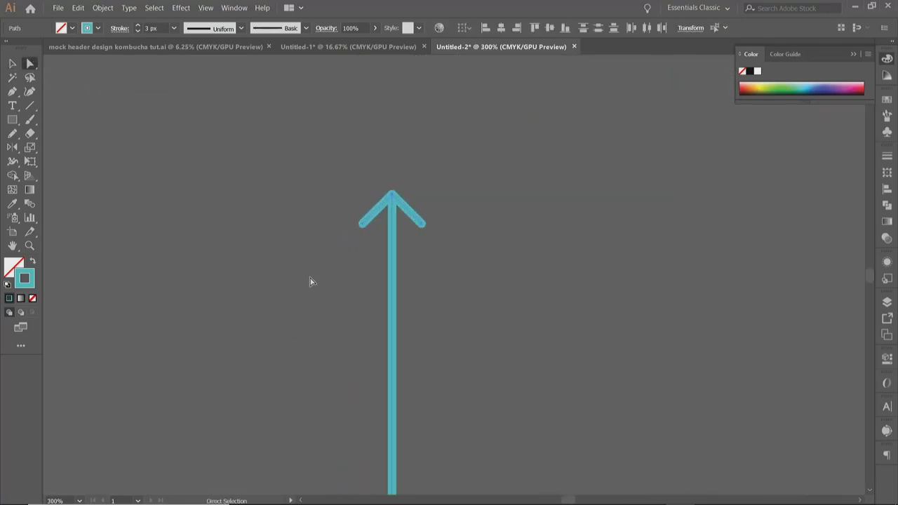
scroll(313, 281, "down", 3)
left_click(312, 281)
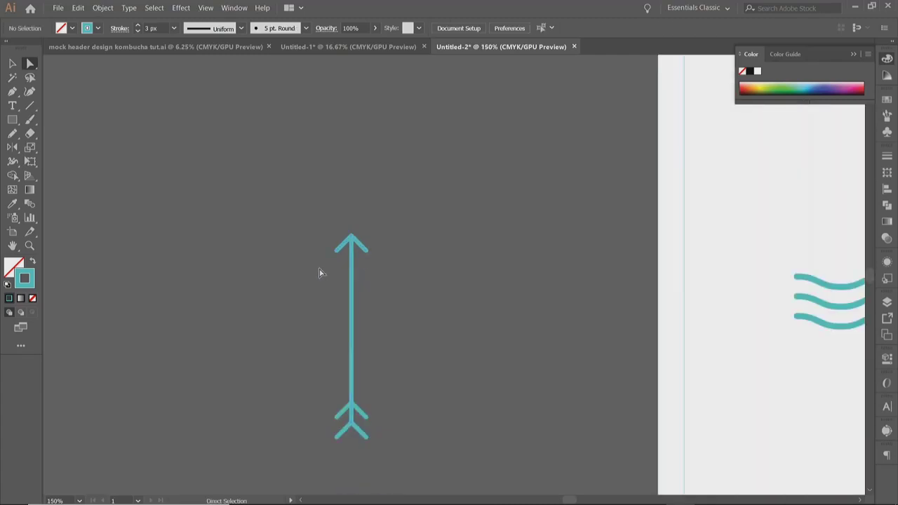
left_click(354, 251)
left_click_drag(351, 239, 350, 280)
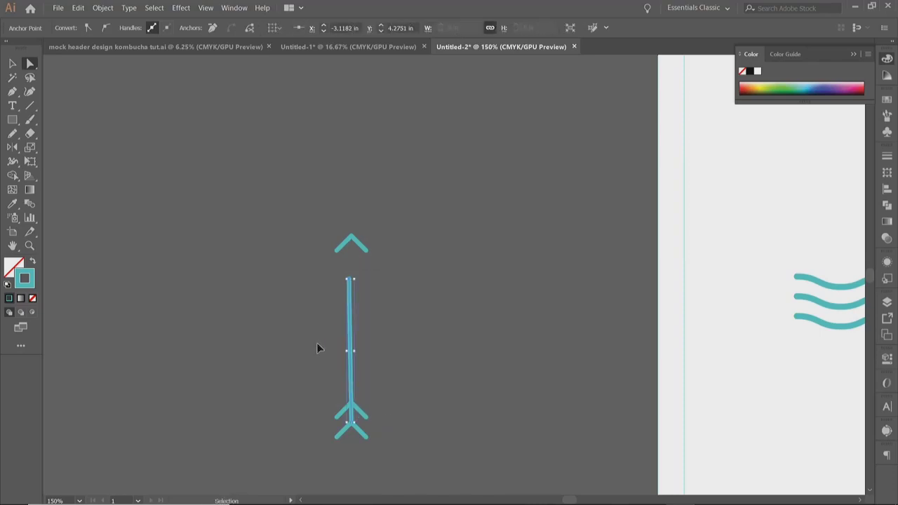
key("ctrl+z")
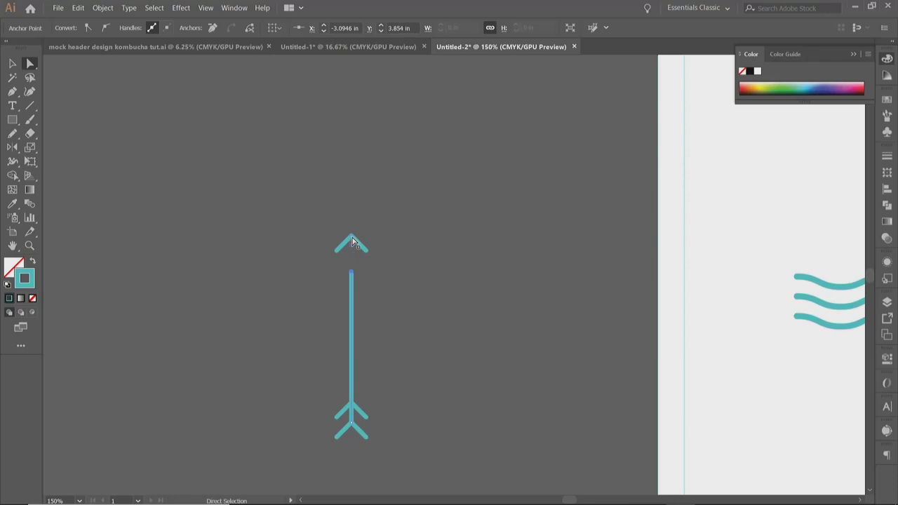
key("ctrl+z")
left_click(304, 213)
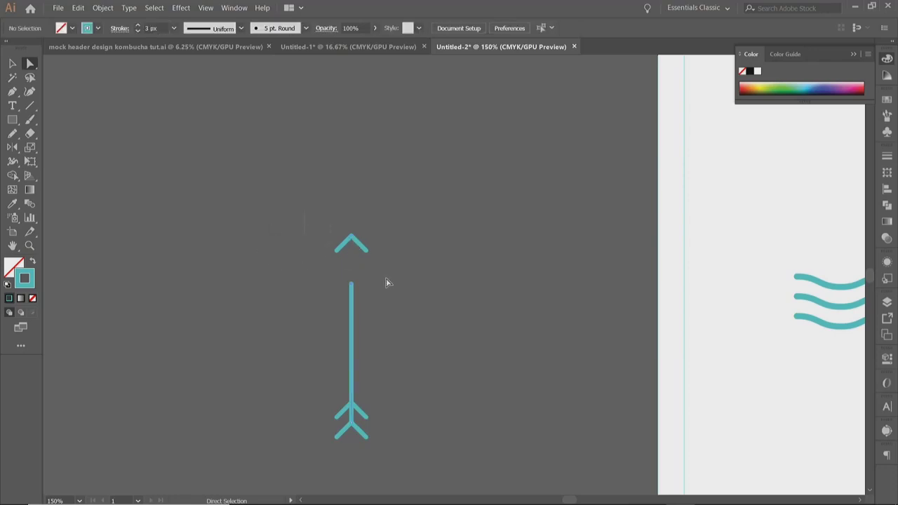
Move the top chevron down 0.48 in onto the shaft and select all arrow parts.
key("ctrl+z")
scroll(351, 246, "up", 2)
scroll(352, 249, "down", 1)
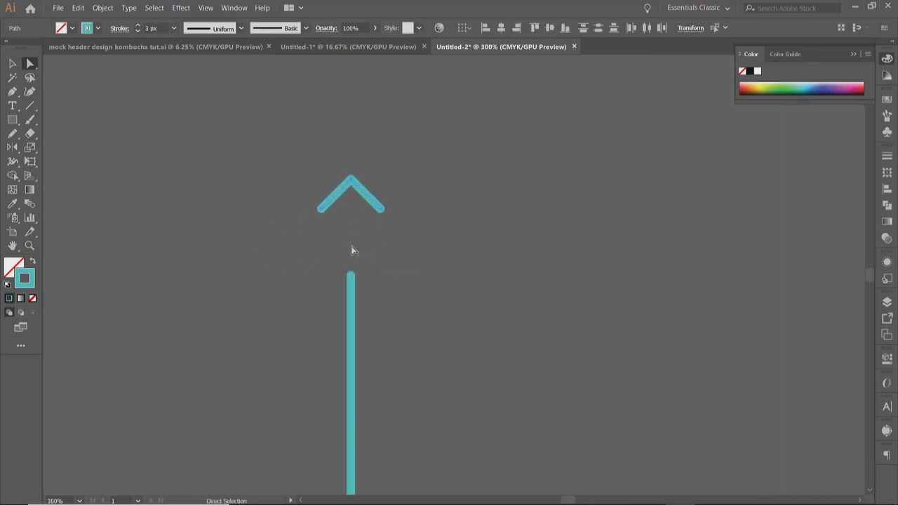
left_click_drag(351, 179, 351, 274)
left_click(257, 333)
scroll(258, 333, "down", 3)
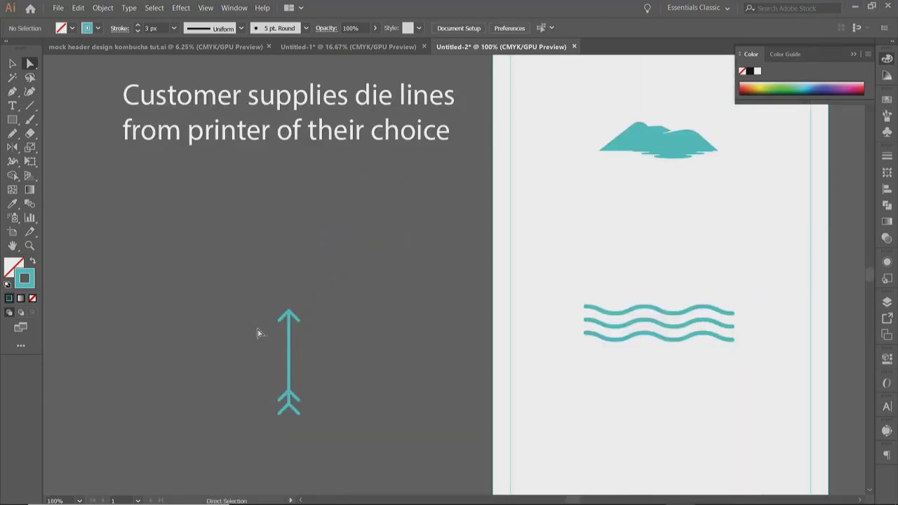
scroll(258, 333, "down", 1)
left_click_drag(257, 312, 335, 382)
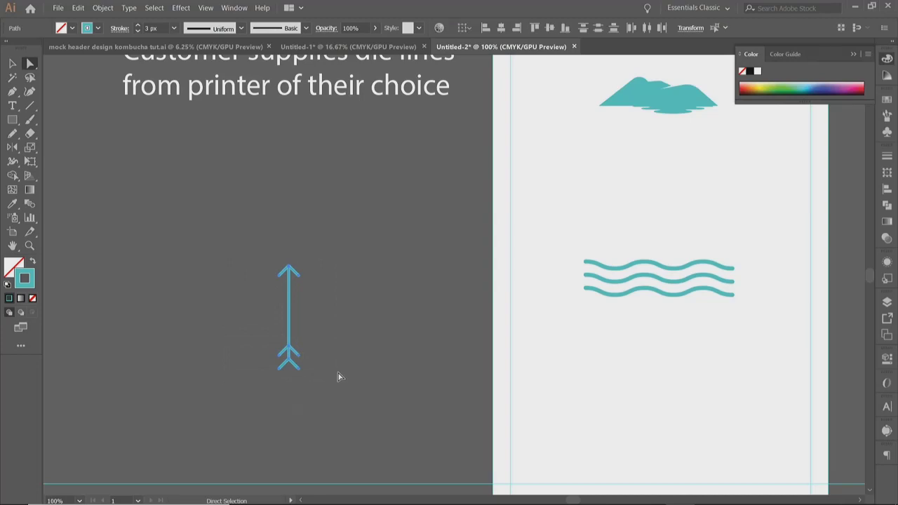
Expand the arrow with Fill and Stroke checked into filled outlines.
left_click(103, 9)
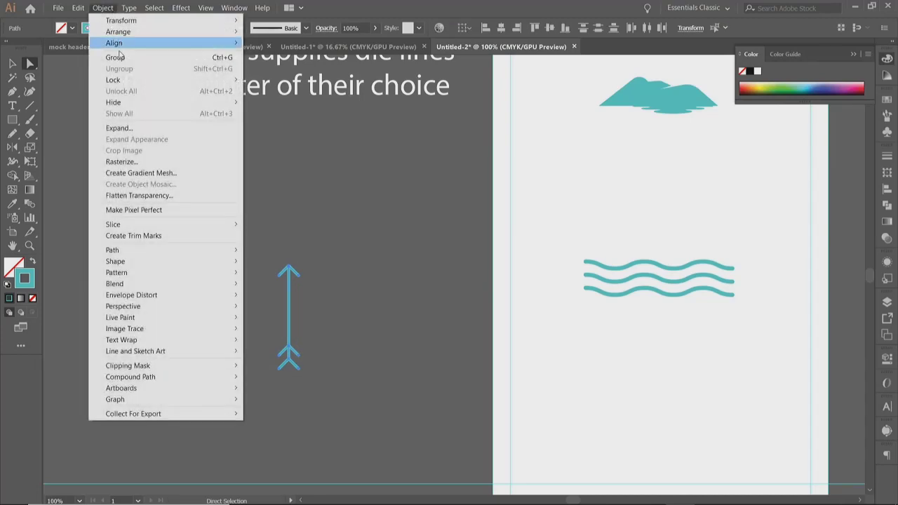
left_click(114, 129)
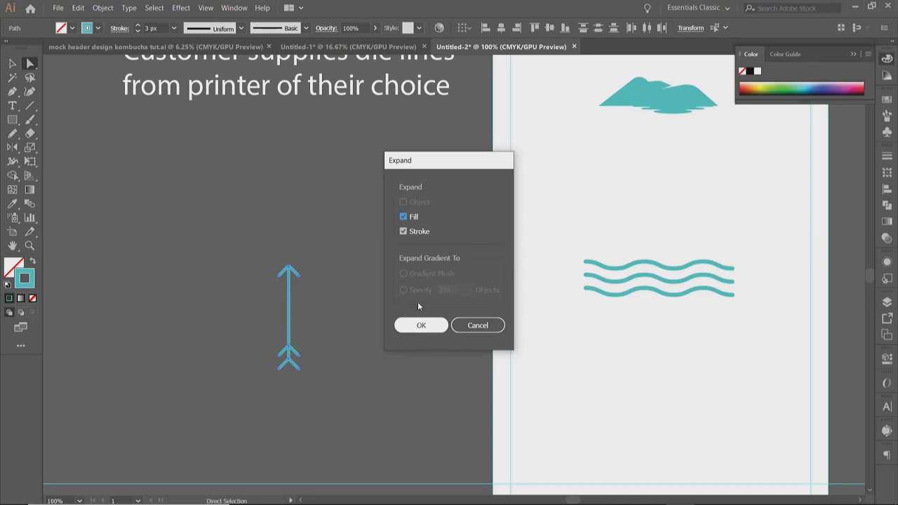
left_click(421, 324)
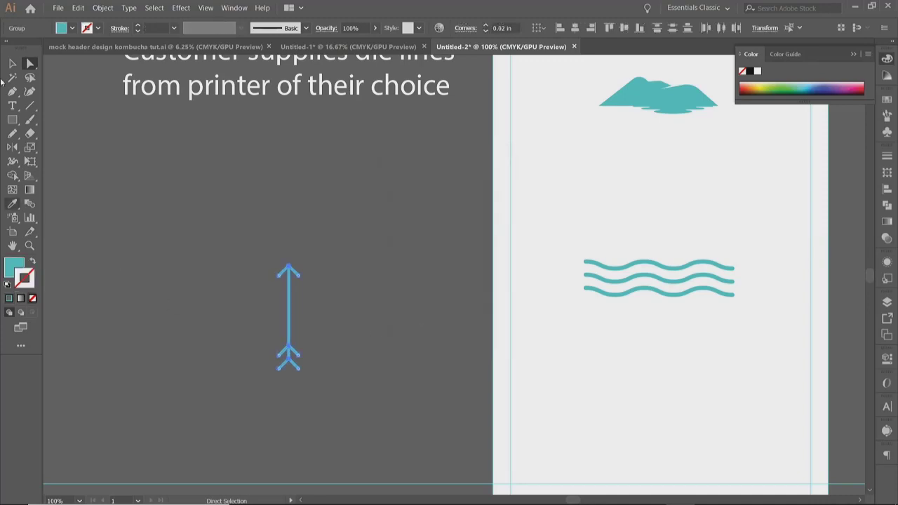
Unite the expanded arrow pieces into one path with Pathfinder.
left_click(887, 188)
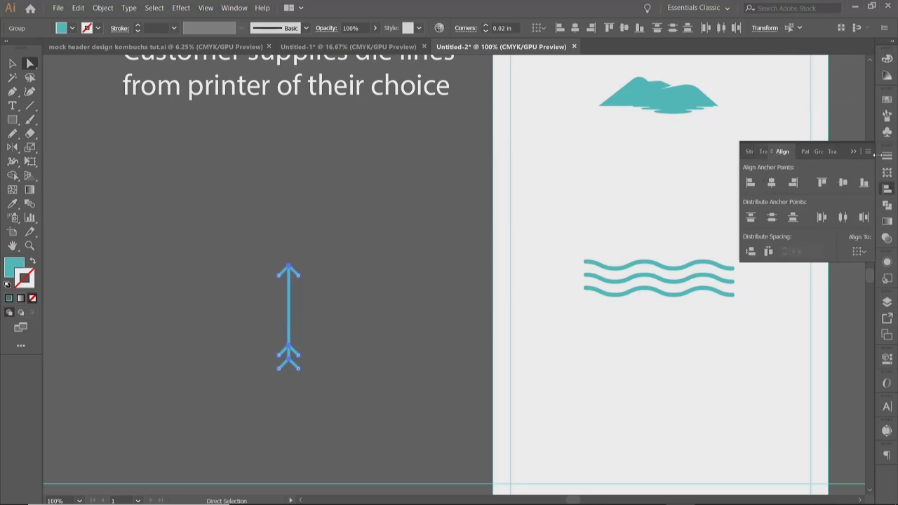
left_click(887, 204)
left_click(751, 184)
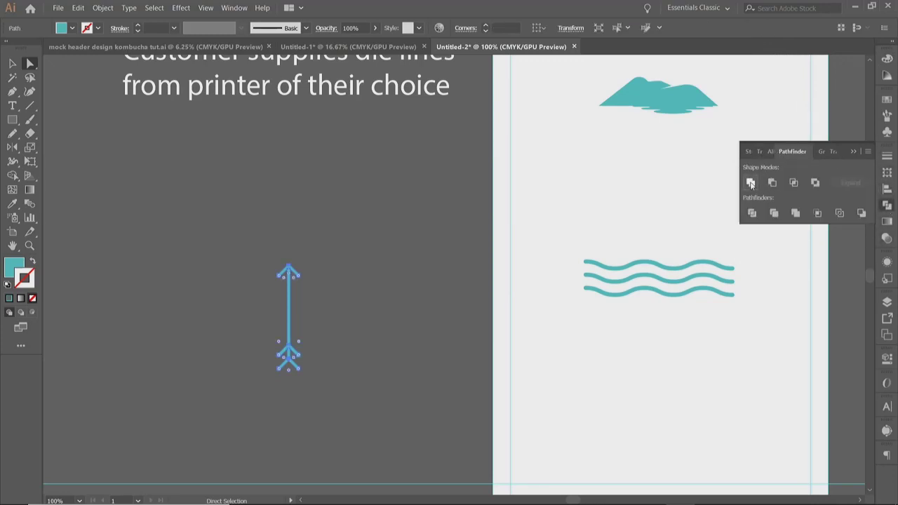
left_click(854, 152)
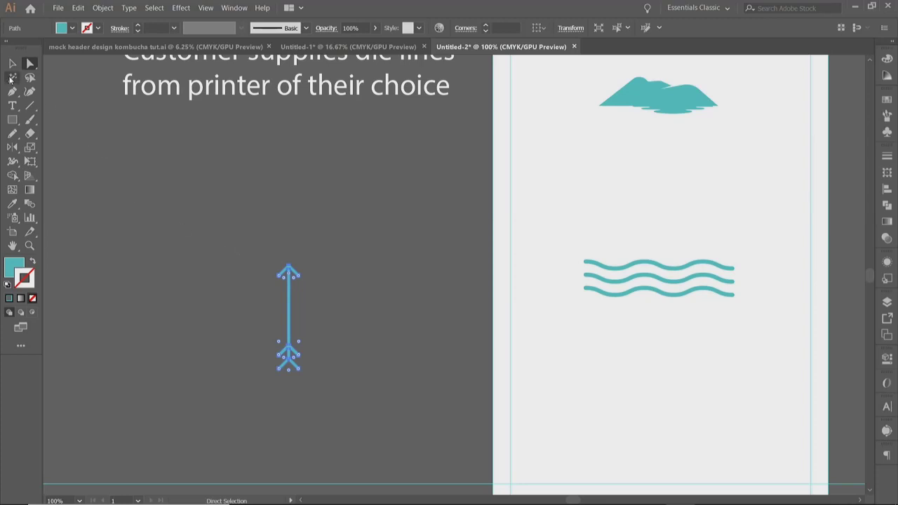
left_click(11, 77)
left_click(163, 285)
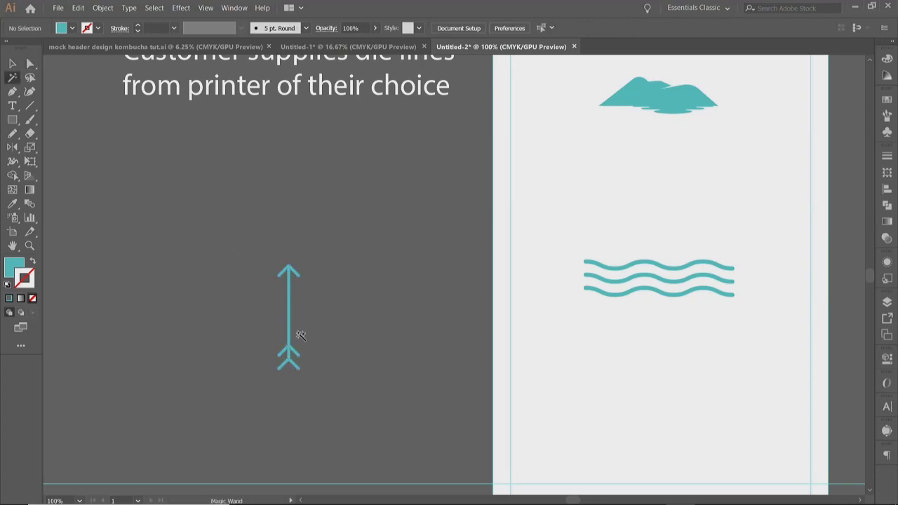
left_click(12, 65)
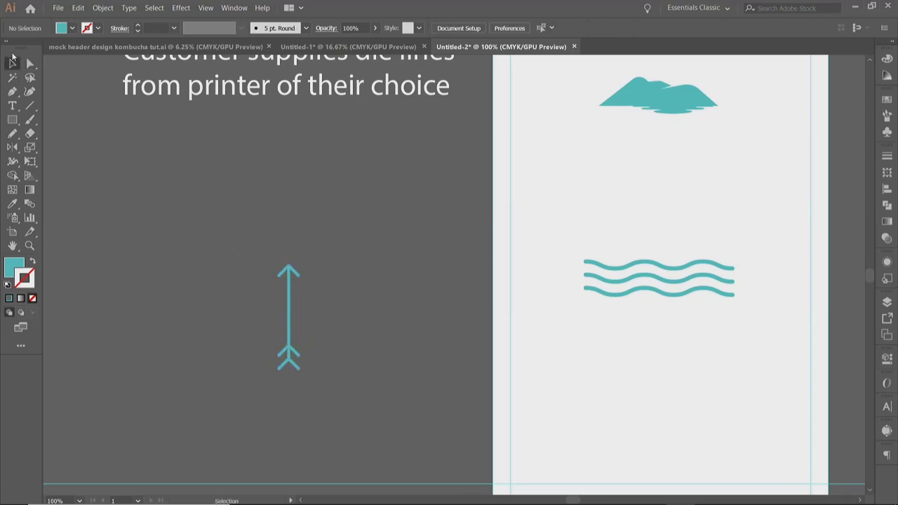
Rotate the arrow 45° through the Rotate tool's dialog.
key("ctrl+z")
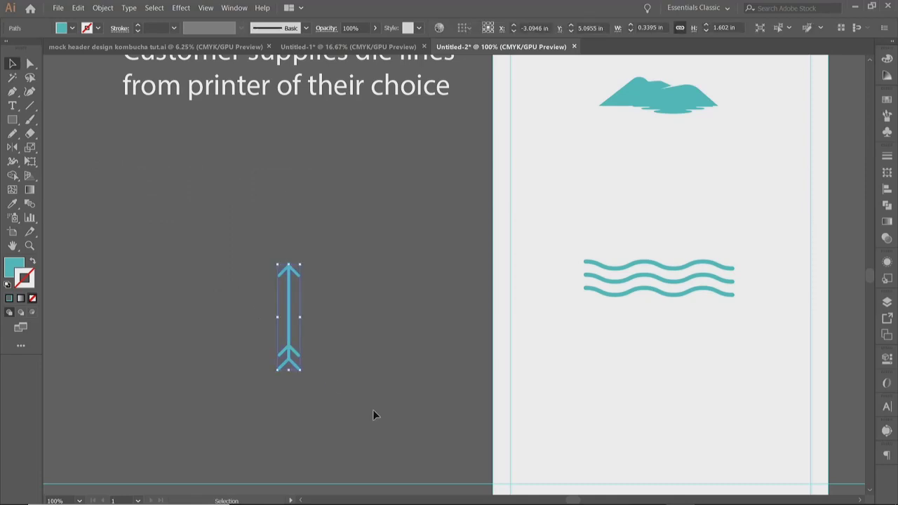
left_click(306, 370, "shift")
left_click(306, 373, "shift")
left_click(307, 374, "shift")
left_click(307, 372, "shift")
left_click_drag(307, 372, 307, 372)
left_click(15, 148)
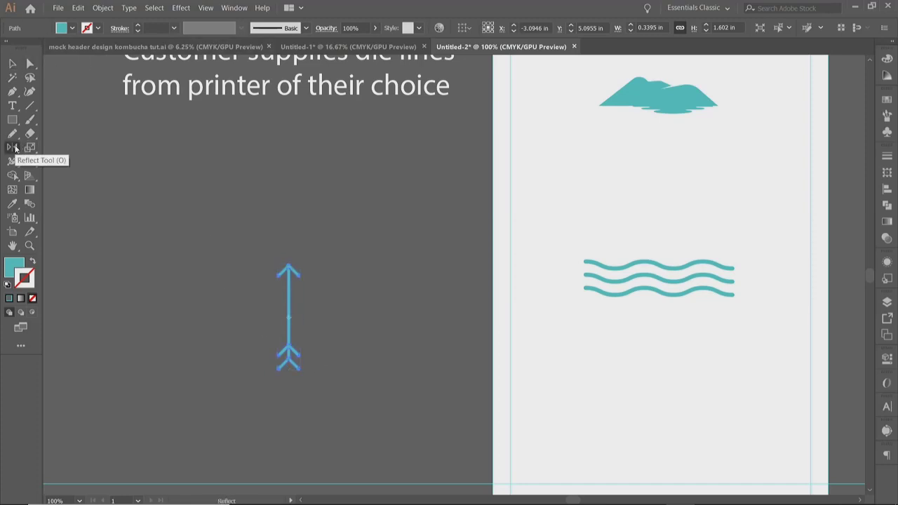
left_click_drag(15, 147, 28, 147)
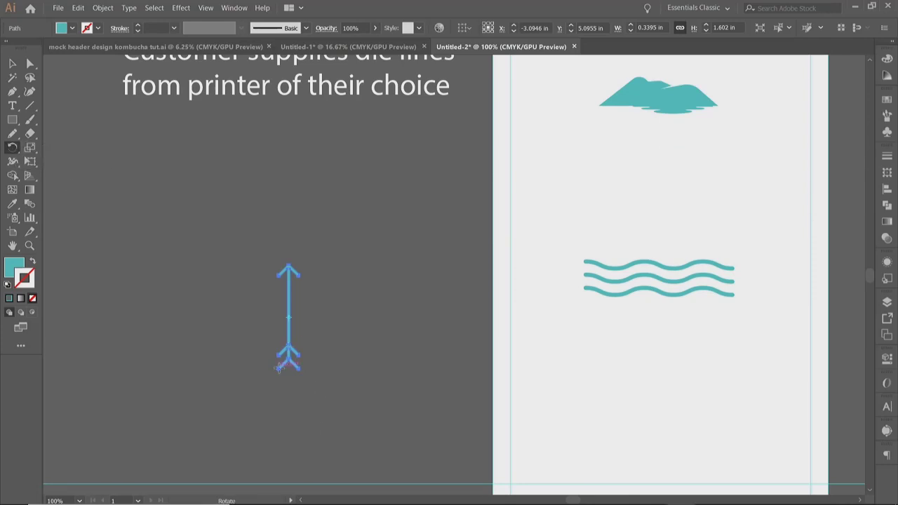
left_click(239, 325, "alt")
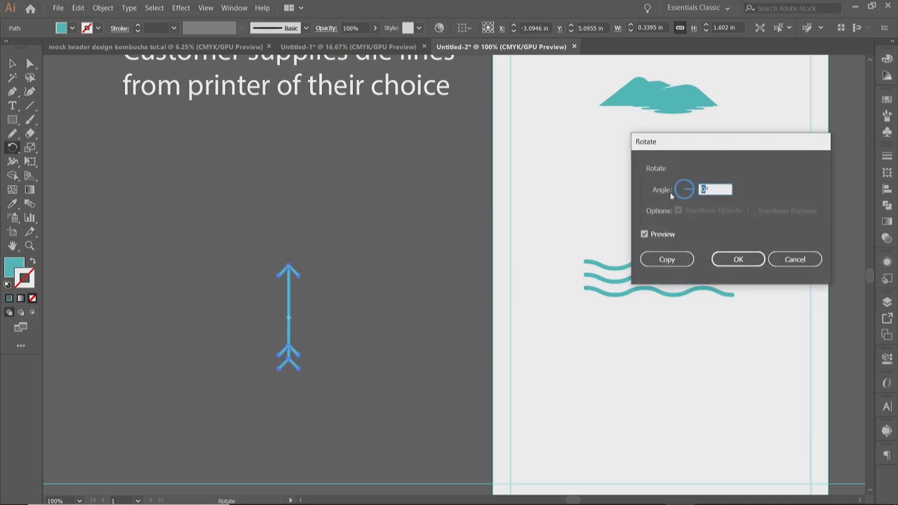
type("45")
left_click(645, 235)
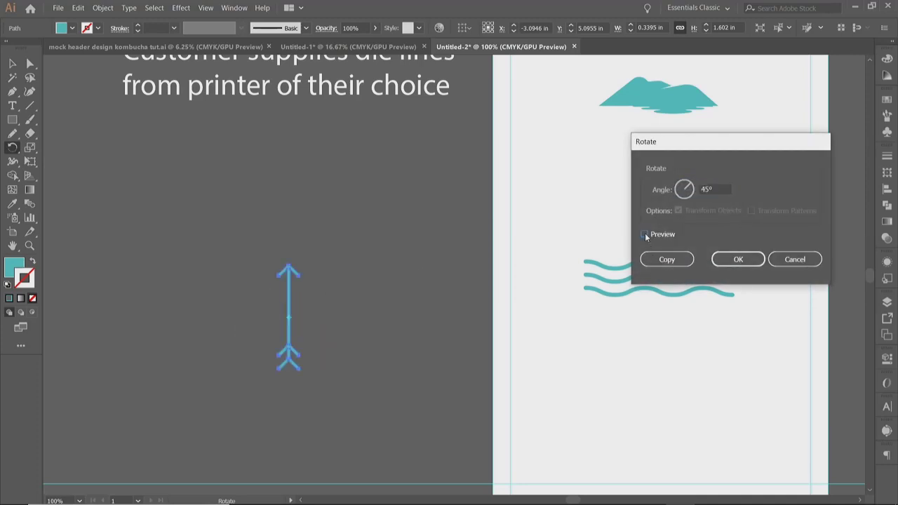
left_click(646, 235)
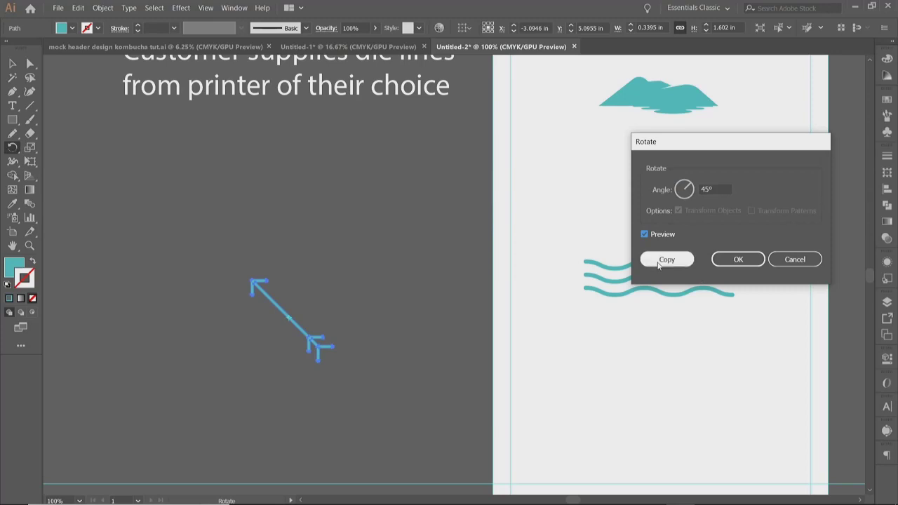
left_click(737, 261)
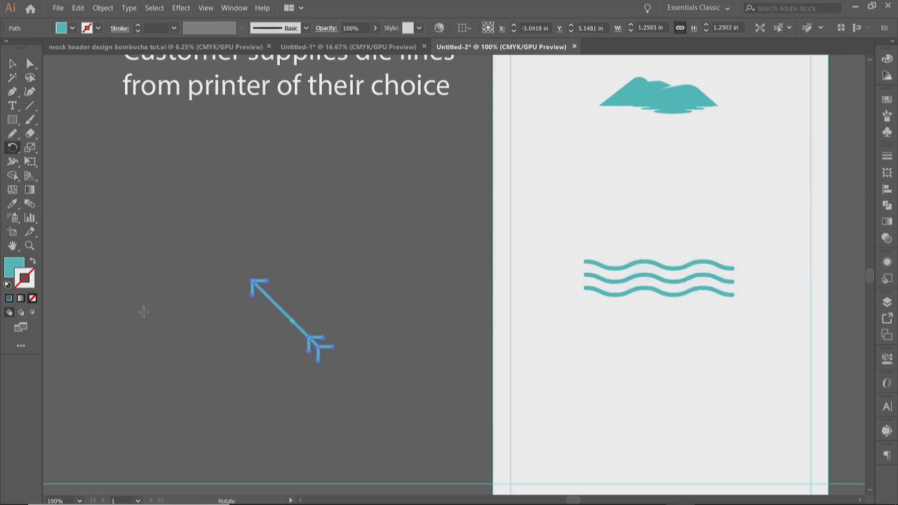
Alt-drag a rotated copy of the arrow to 315°, crossing the first in an X.
left_click(12, 64)
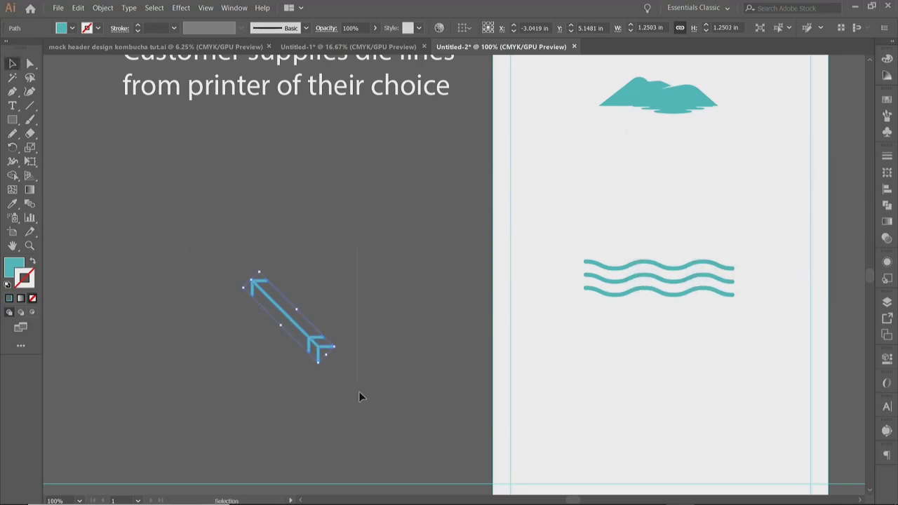
left_click(12, 149)
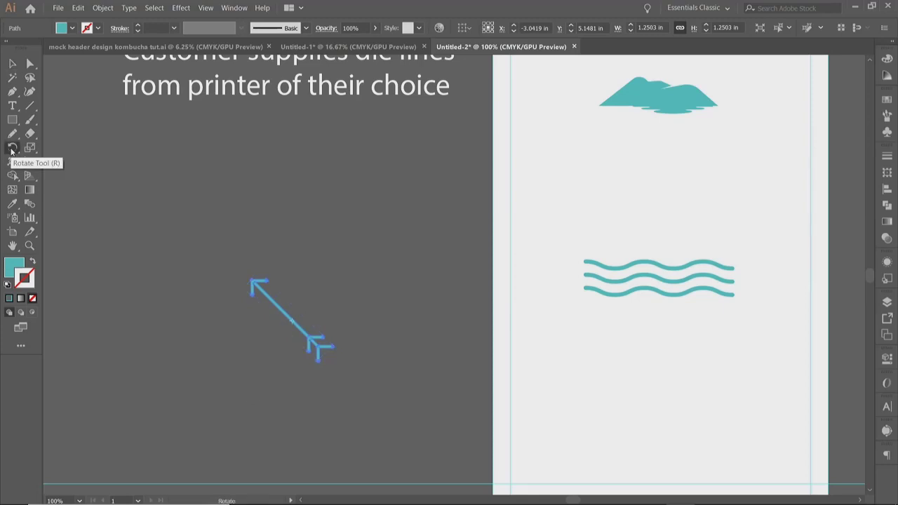
left_click(12, 64)
left_click(150, 258)
left_click(257, 290)
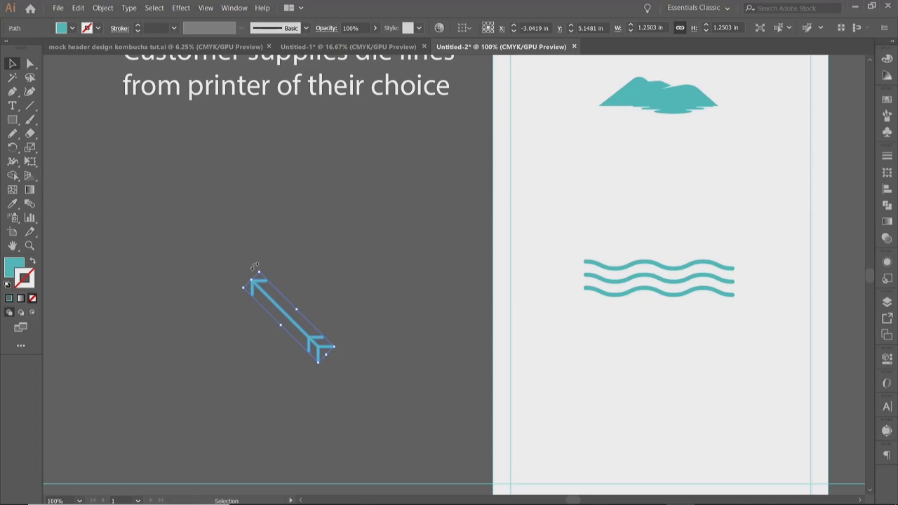
left_click_drag(255, 267, 331, 280)
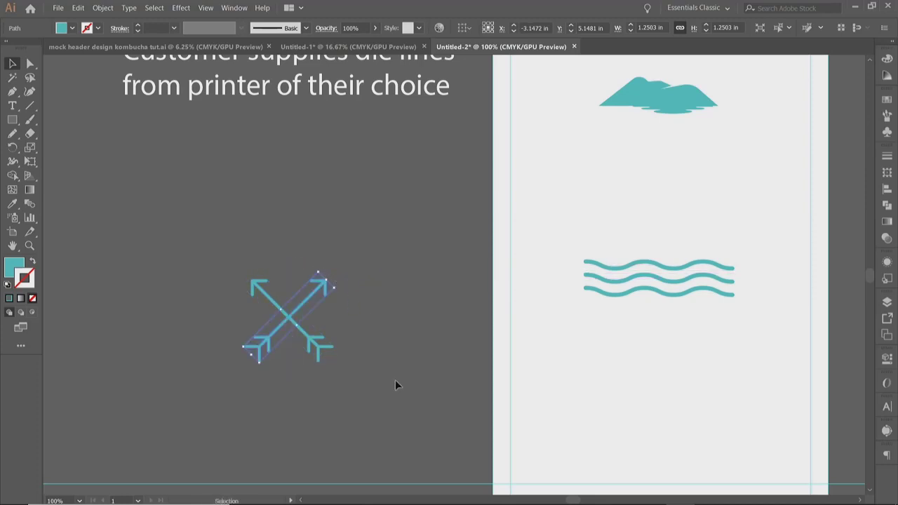
Select both crossed teal arrows, group them into one X emblem, and zoom out.
left_click(357, 401)
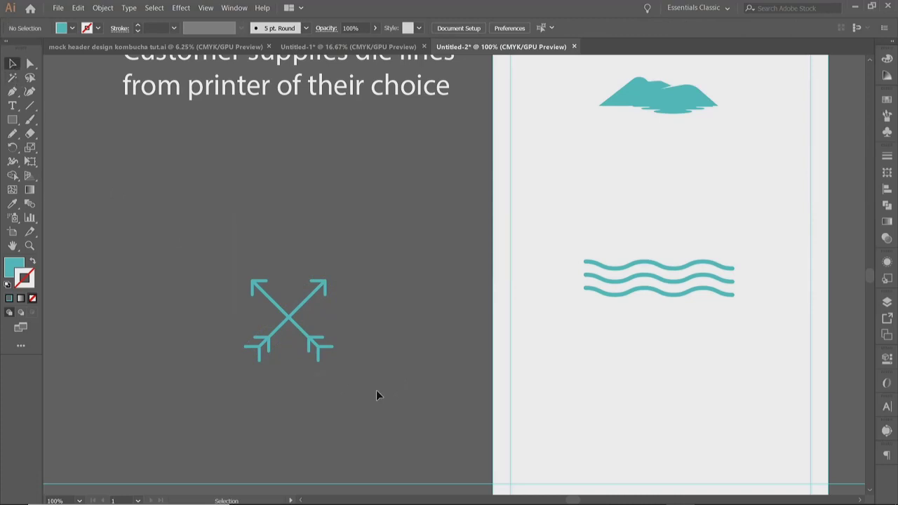
key("ctrl+z")
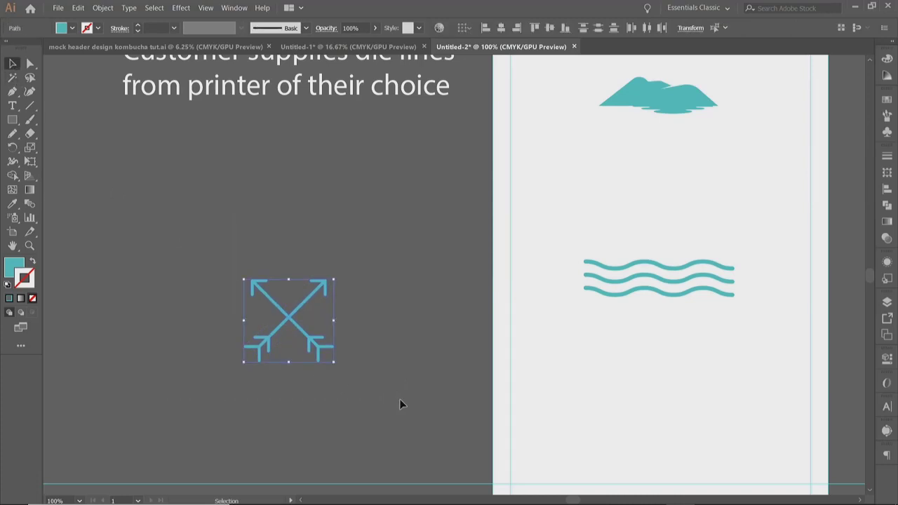
key("a")
key("v")
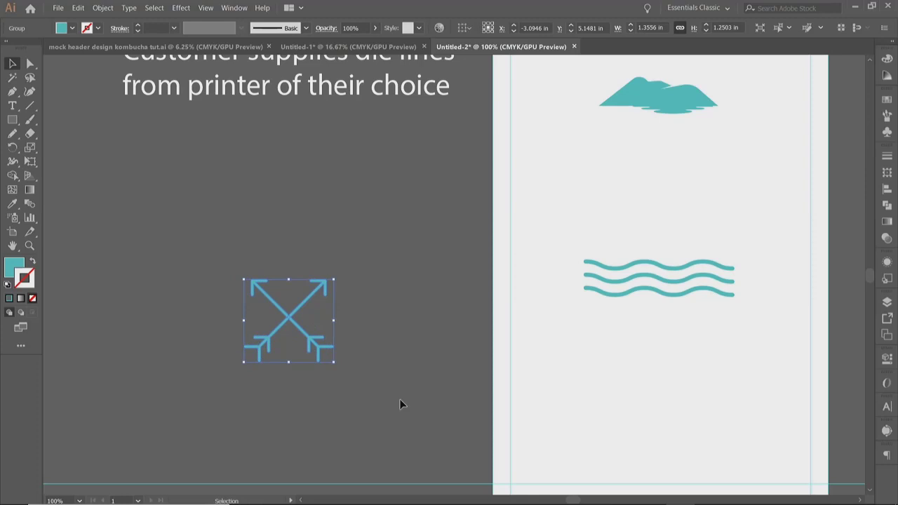
scroll(324, 355, "down", 3)
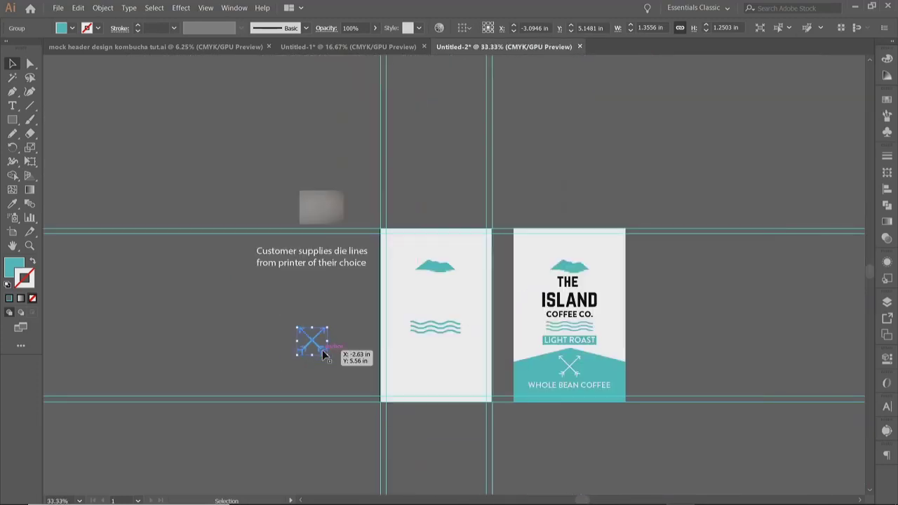
scroll(321, 345, "down", 1)
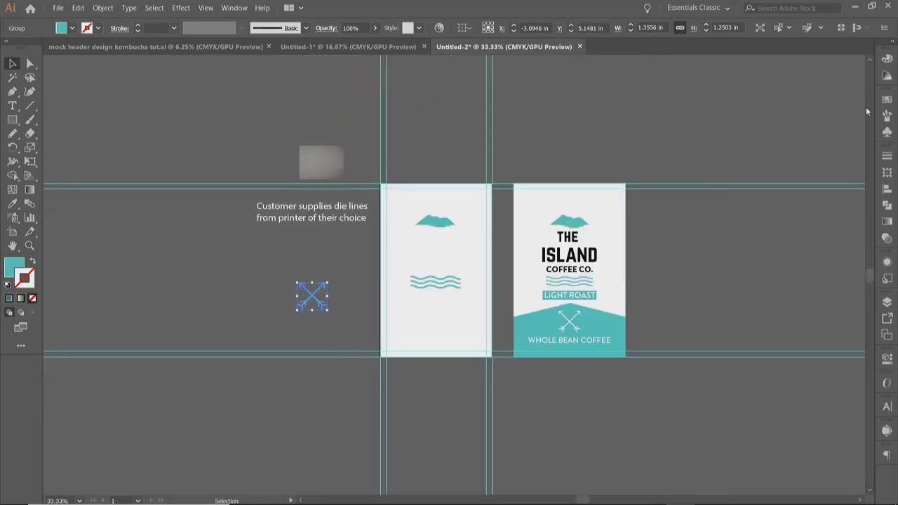
Apply a default black stroke to the arrows group.
left_click(889, 59)
left_click(750, 71)
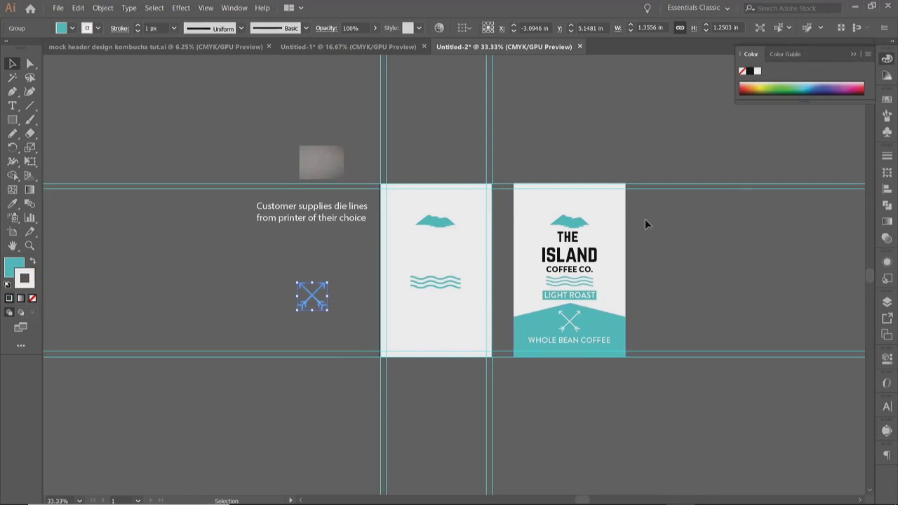
left_click(147, 270)
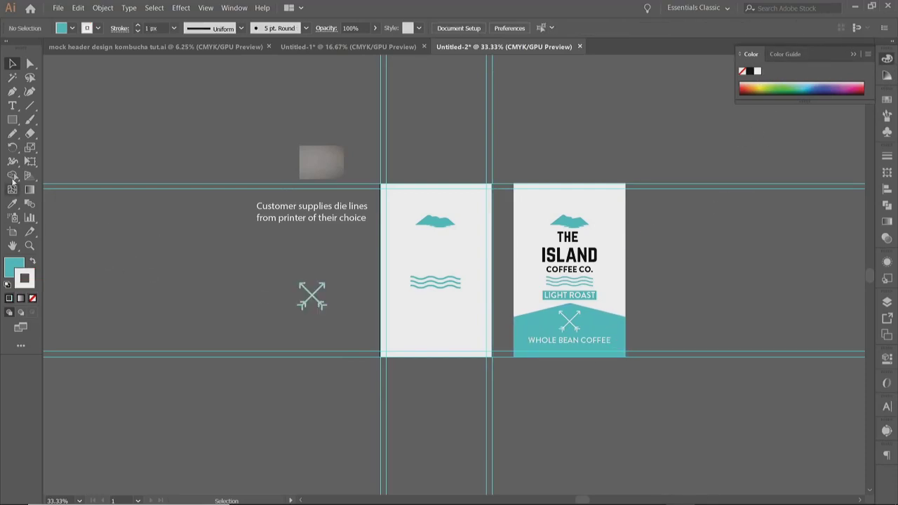
Draw a teal rectangle about 5.08 × 1.79 in along the artboard's bottom edge.
left_click(12, 121)
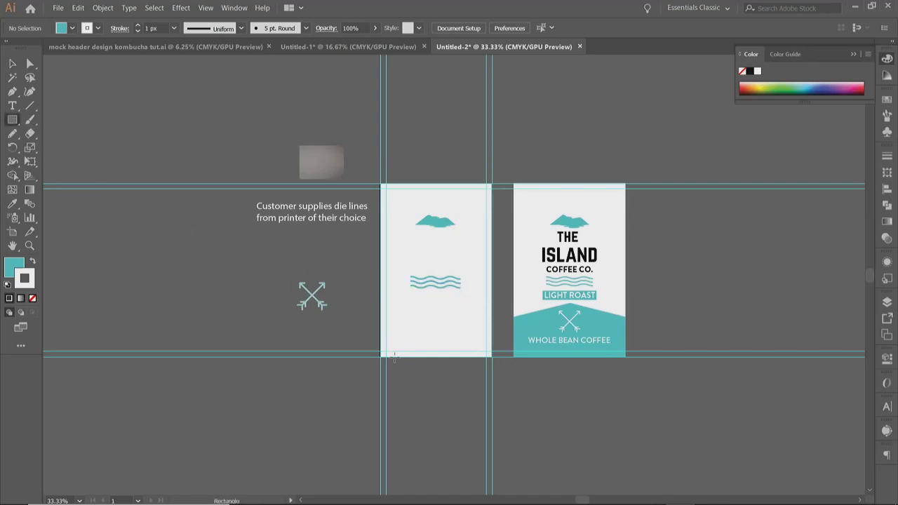
scroll(394, 370, "up", 2)
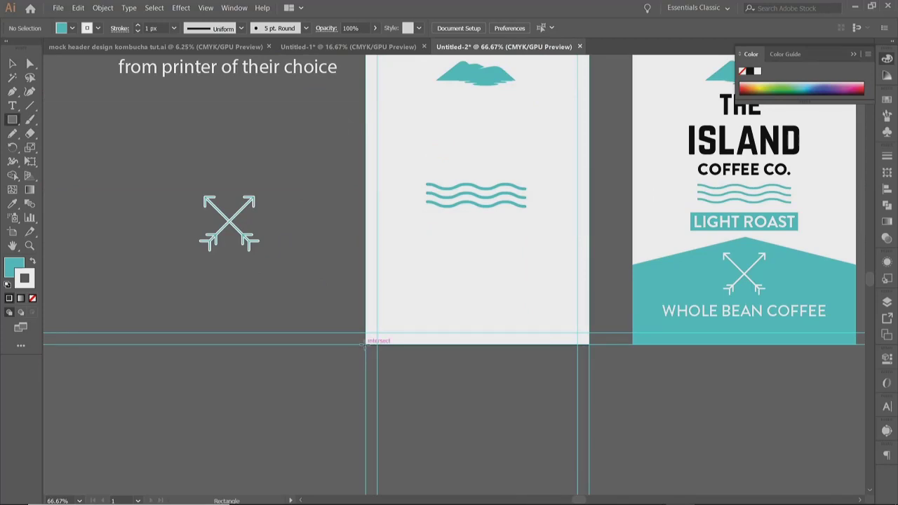
left_click_drag(367, 344, 588, 266)
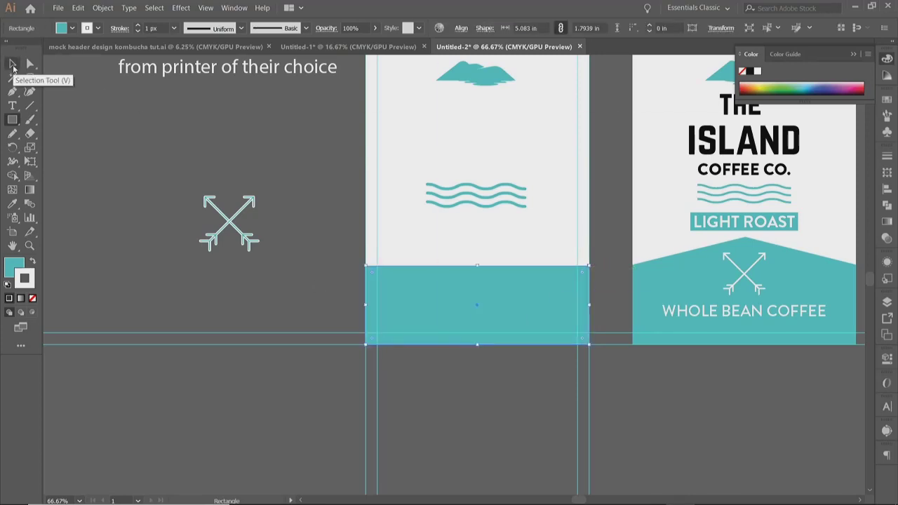
left_click(546, 288)
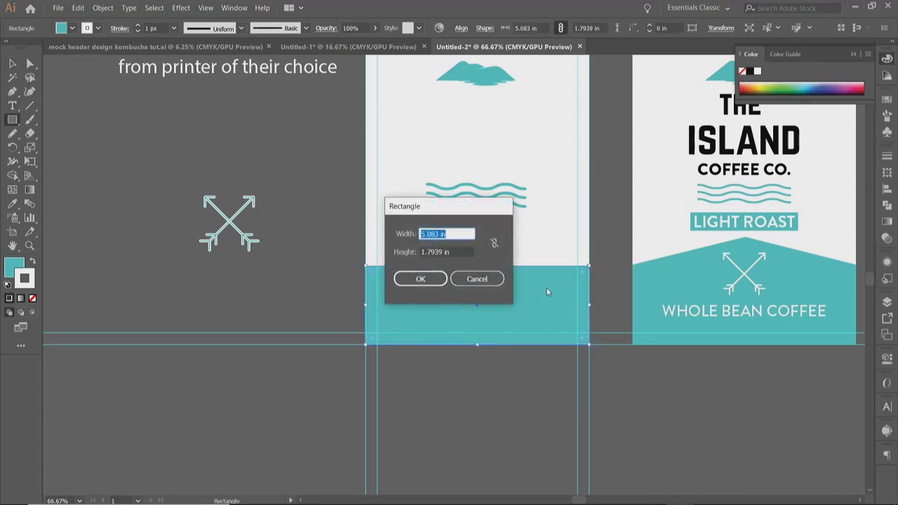
left_click(475, 278)
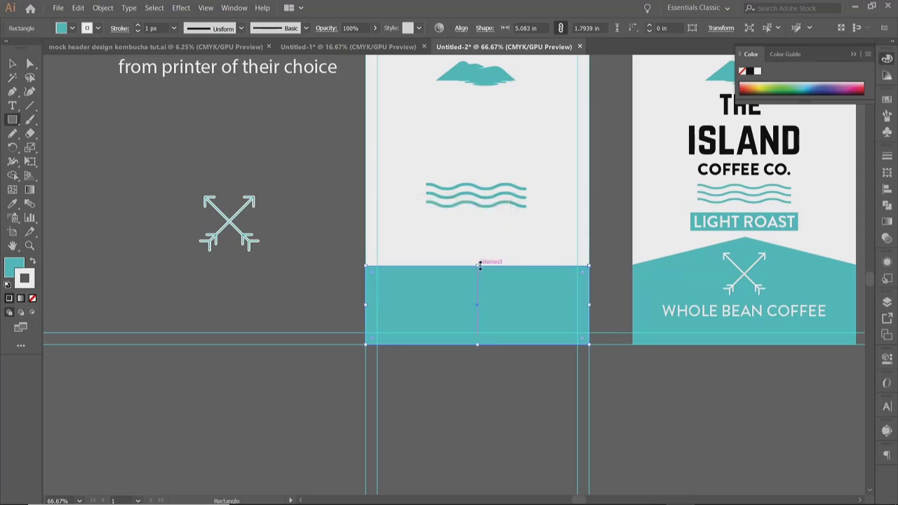
left_click(12, 64)
left_click(79, 140)
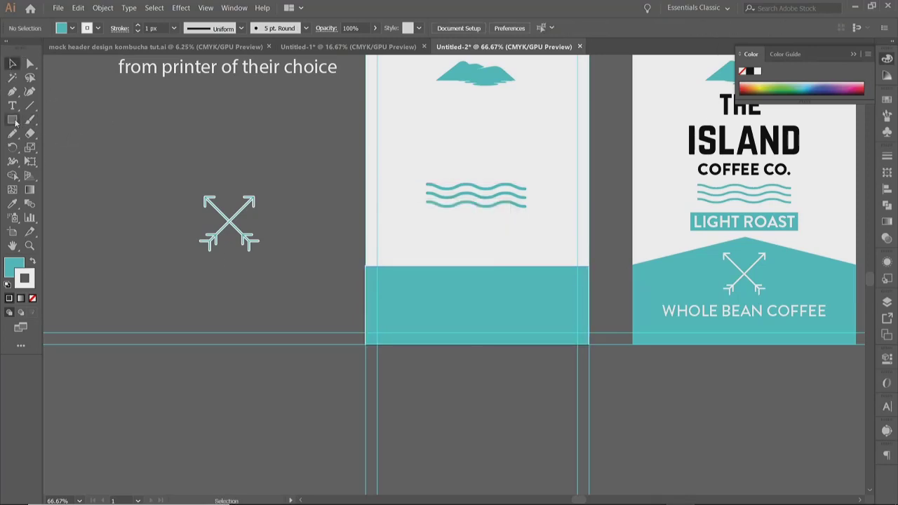
Add an anchor at the centre of the band's top edge and nudge it up into a shallow peak.
left_click(12, 94)
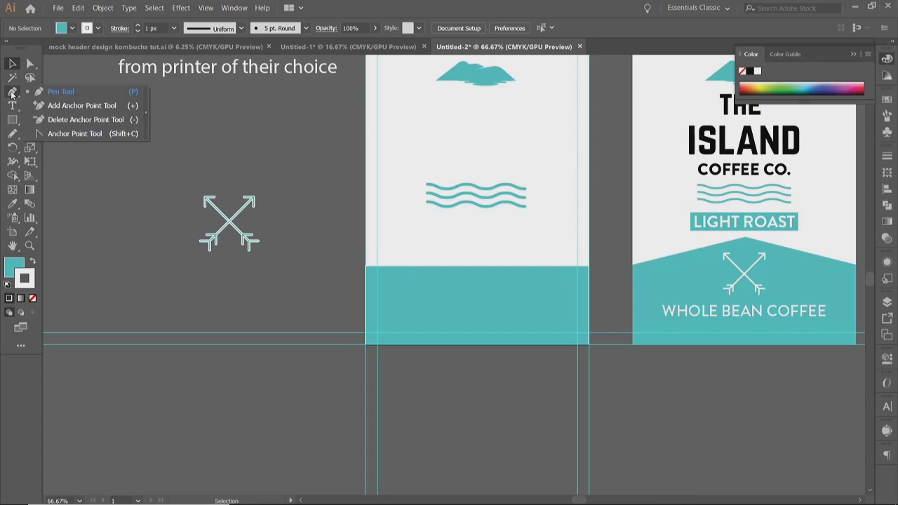
left_click(56, 106)
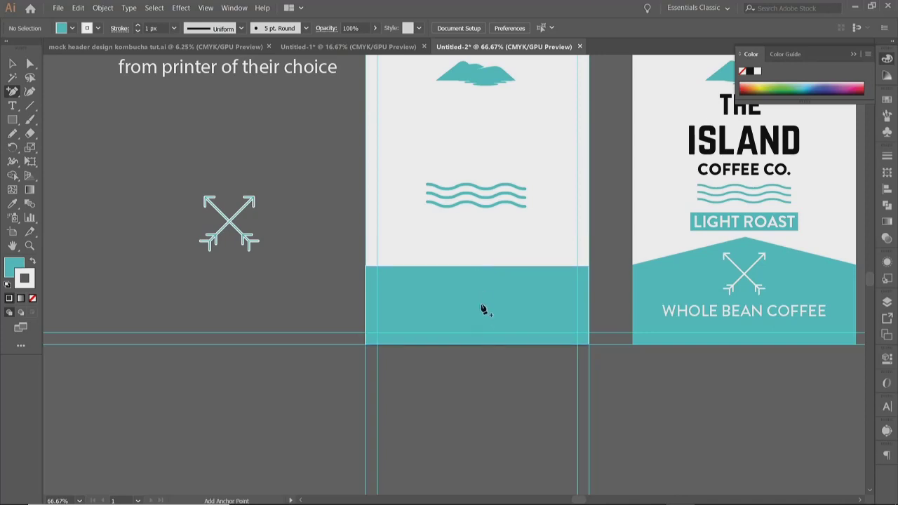
left_click(477, 267)
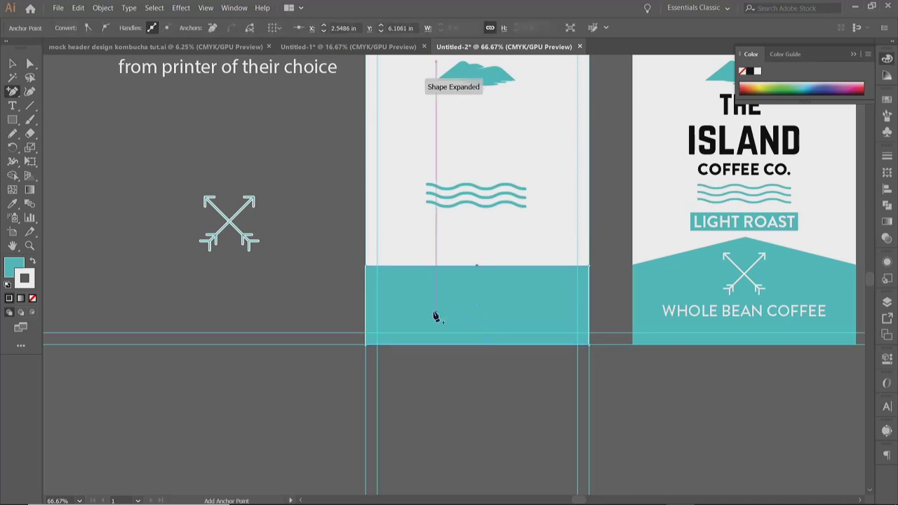
left_click(30, 64)
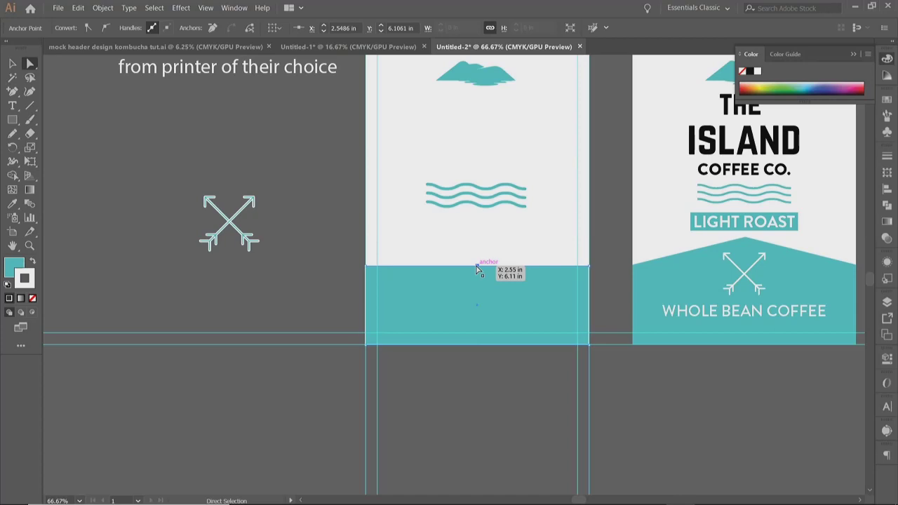
key("shift+Up")
key("shift+Up")
key("shift+Up")
key("shift+Up")
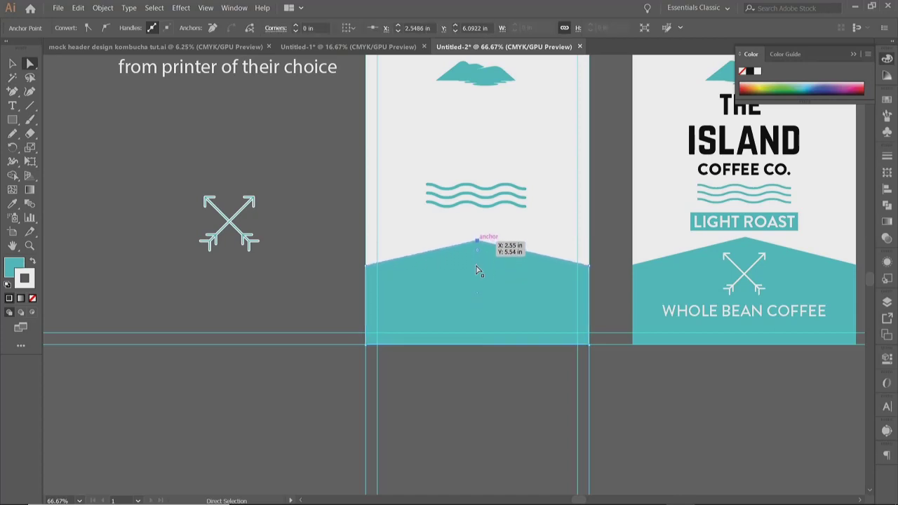
key("shift+Up")
key("shift+Up")
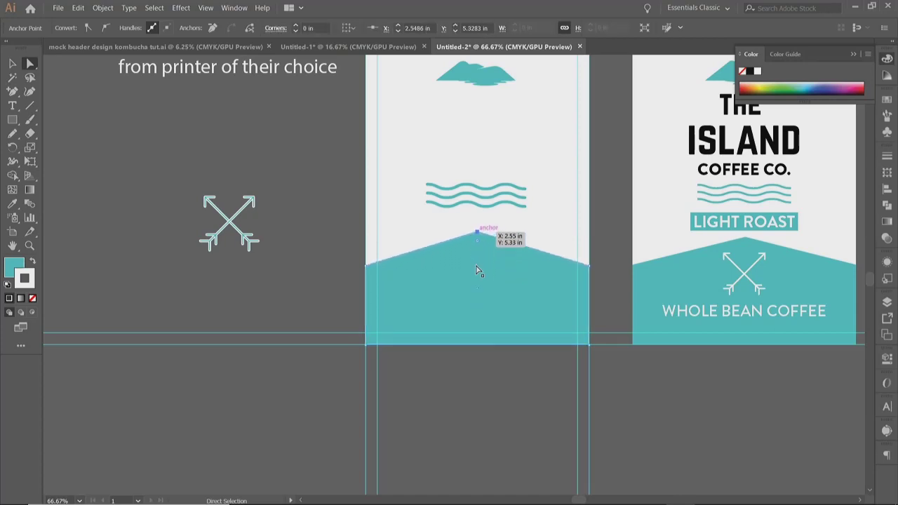
key("shift+Down")
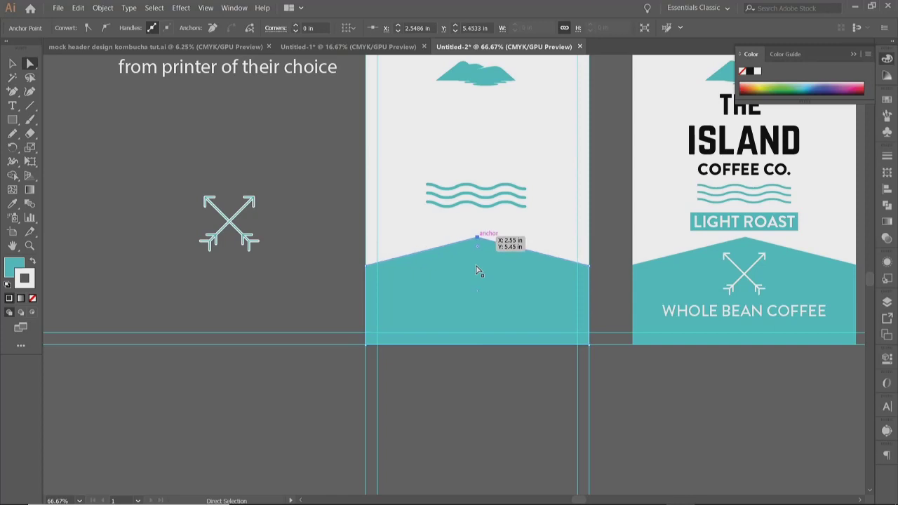
key("Down")
key("Down")
key("Down")
key("Down")
key("Down")
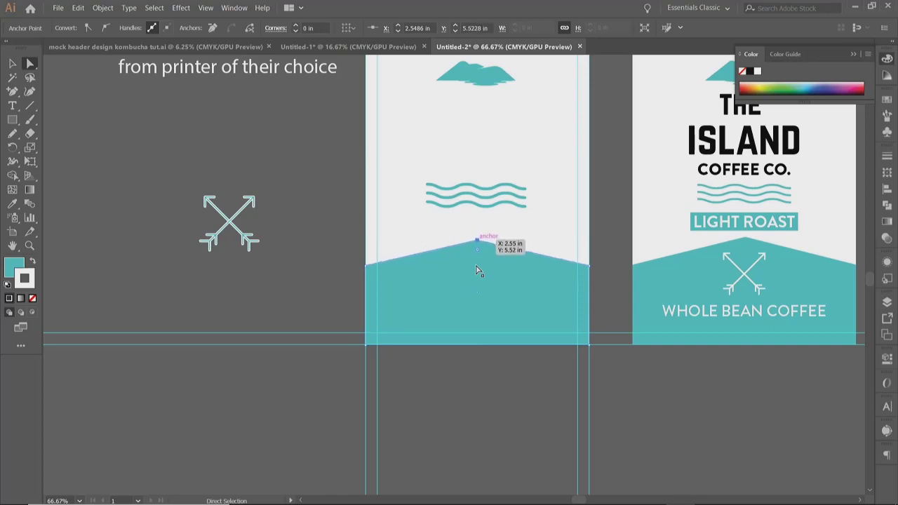
left_click(12, 64)
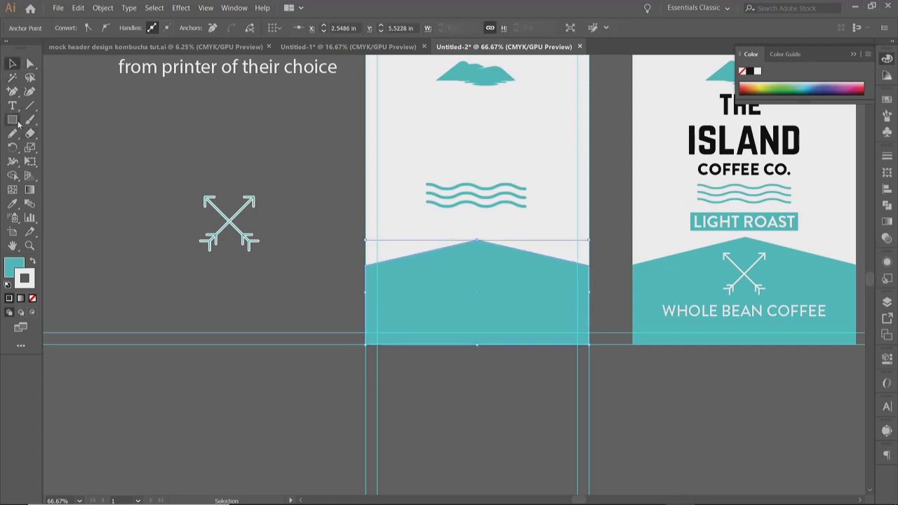
left_click(11, 121)
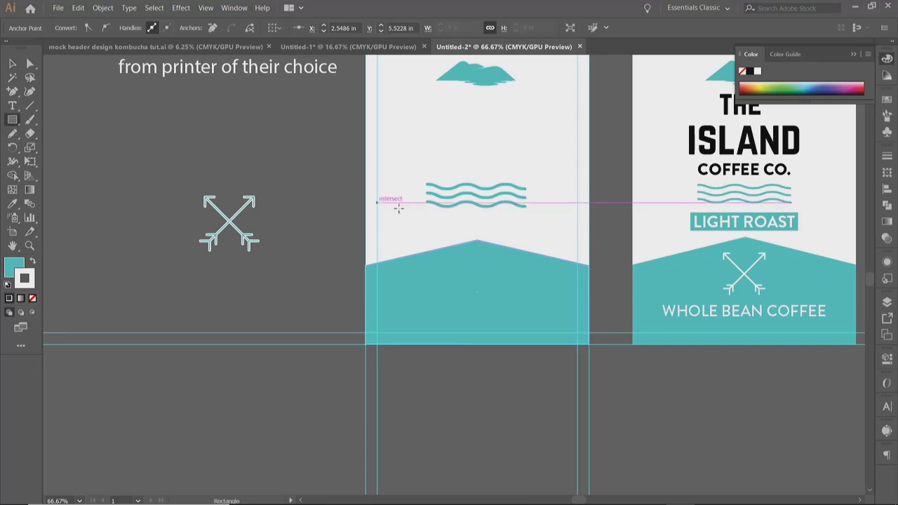
Draw a 2.57 × 0.50 in banner rectangle below the waves, centred horizontally on the artboard.
mouse_move(426, 220)
left_mouse_down()
mouse_move(466, 236)
mouse_move(534, 236)
left_mouse_up()
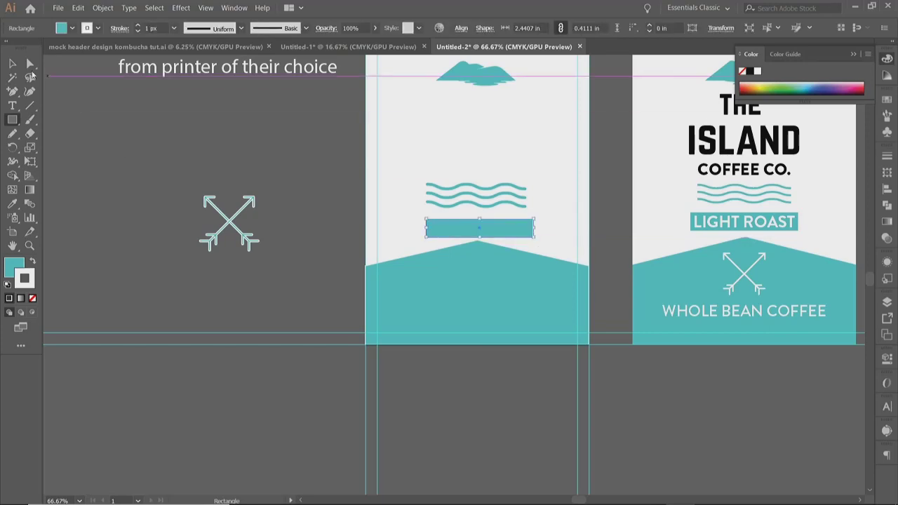
key("v")
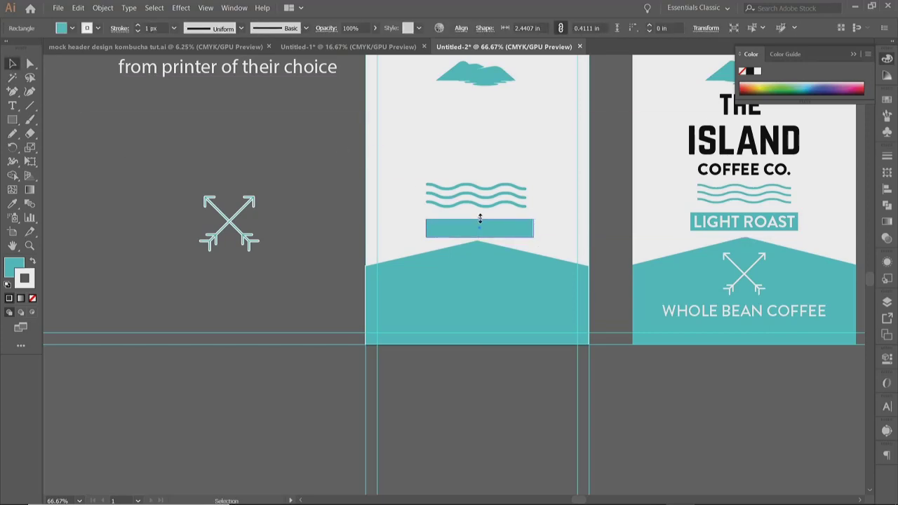
left_click_drag(480, 219, 480, 214)
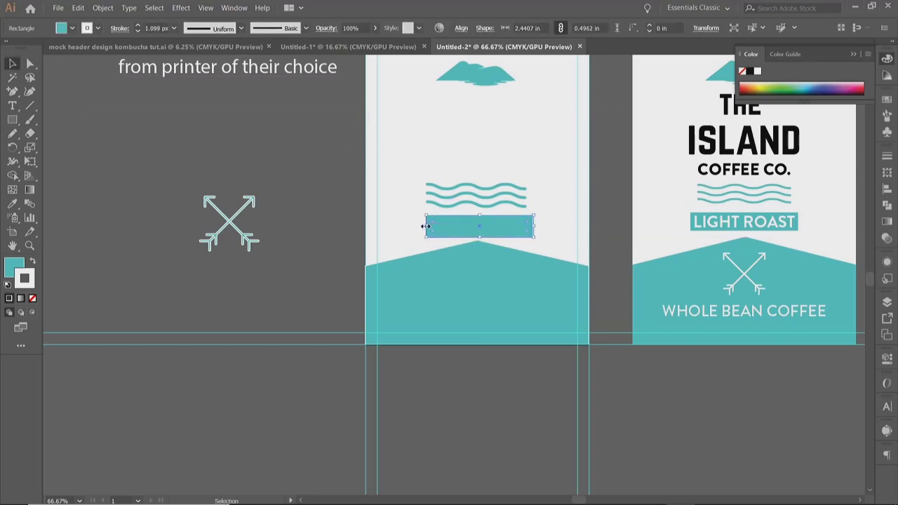
left_click_drag(425, 226, 420, 227)
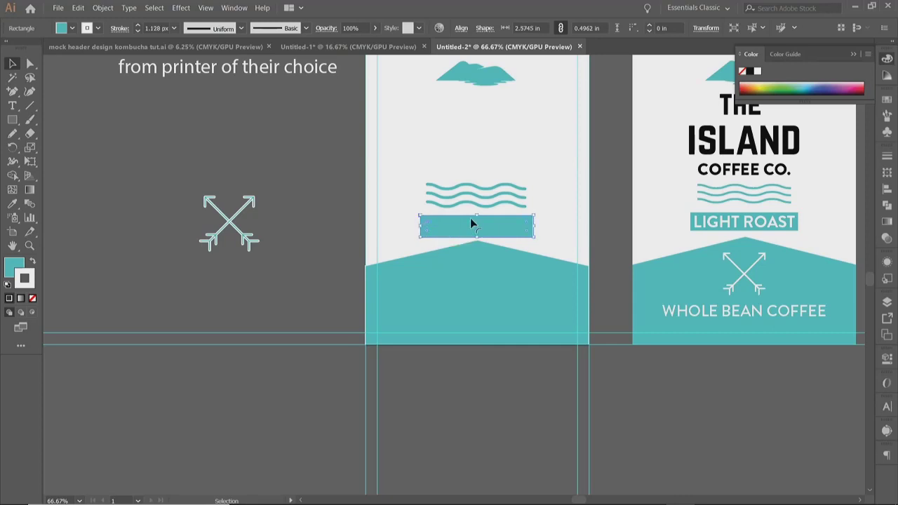
left_click(461, 28)
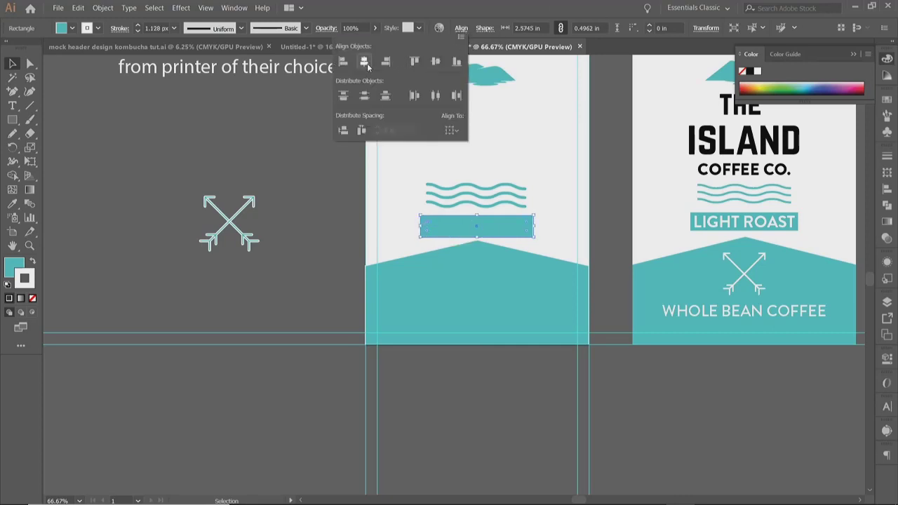
left_click(451, 130)
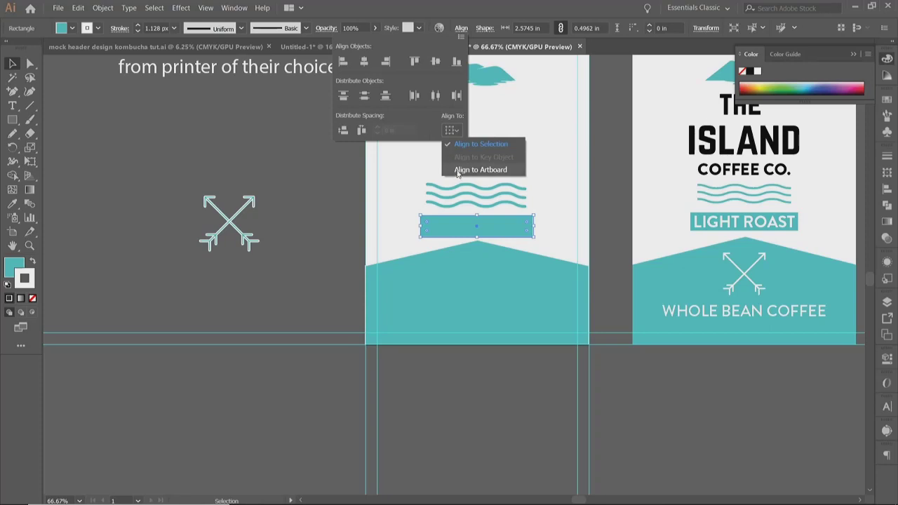
left_click(459, 169)
left_click(365, 63)
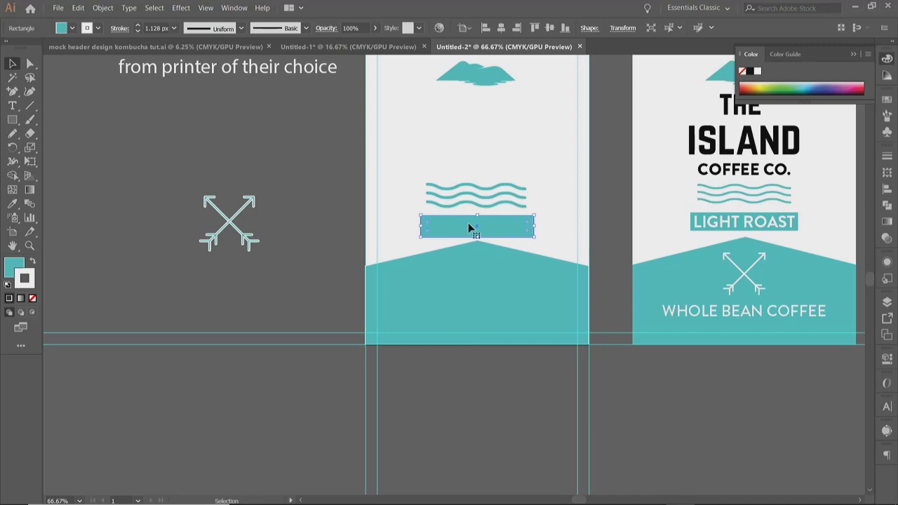
Move the wave lines up slightly.
left_click(448, 203)
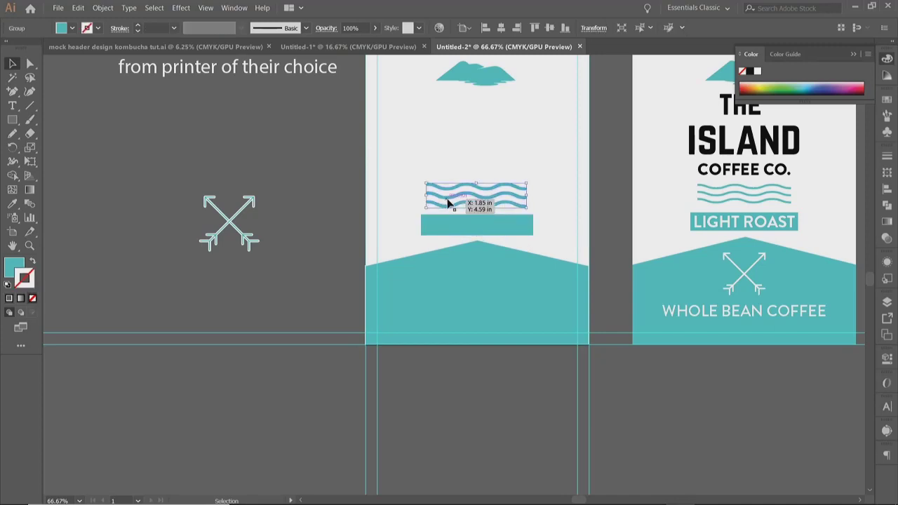
left_click_drag(448, 203, 448, 199)
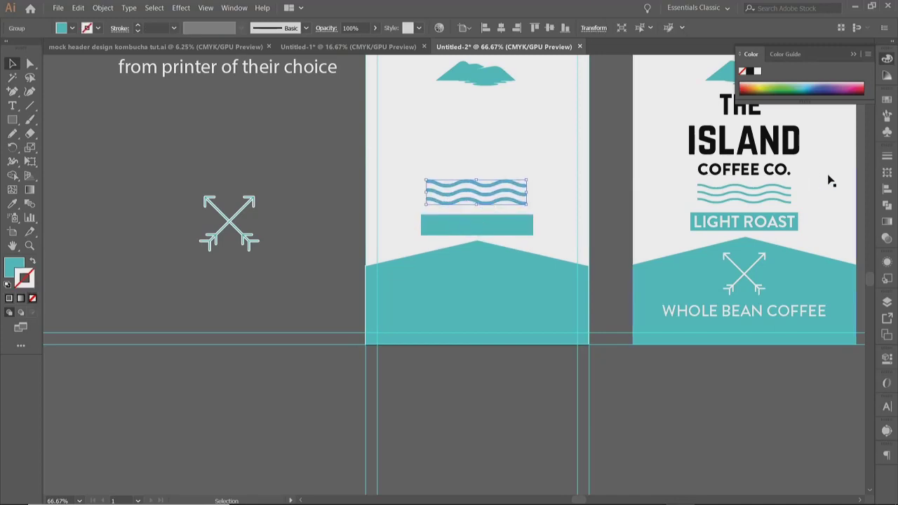
left_click(321, 250)
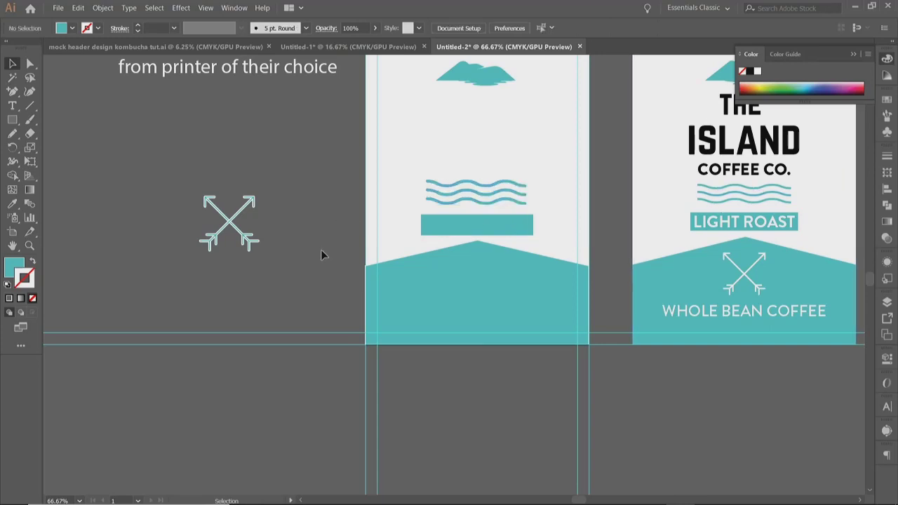
Select the reference's ISLAND title and COFFEE CO. text to inspect them.
left_click(12, 105)
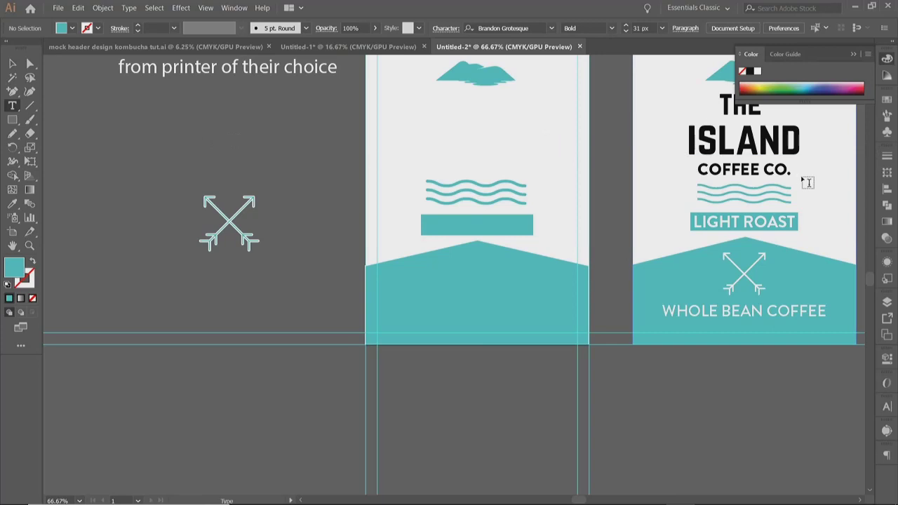
scroll(814, 186, "up", 1)
scroll(818, 189, "up", 3)
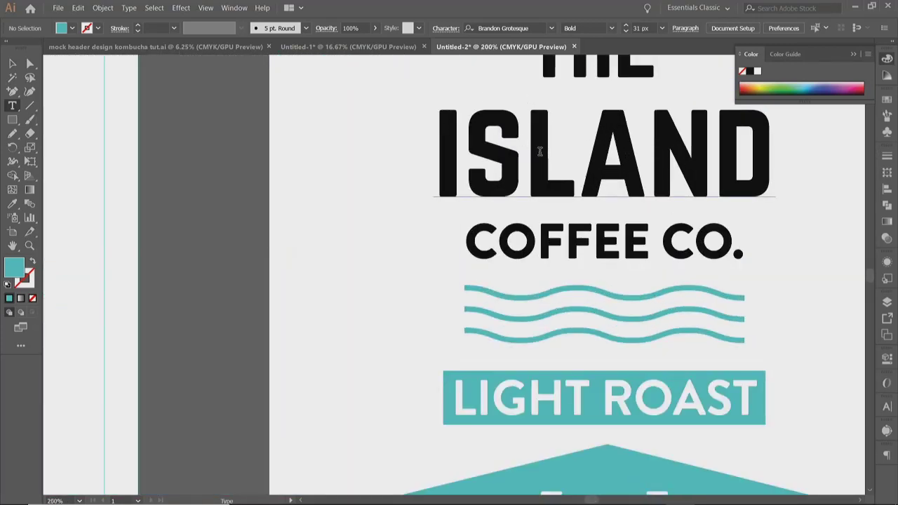
left_click(12, 64)
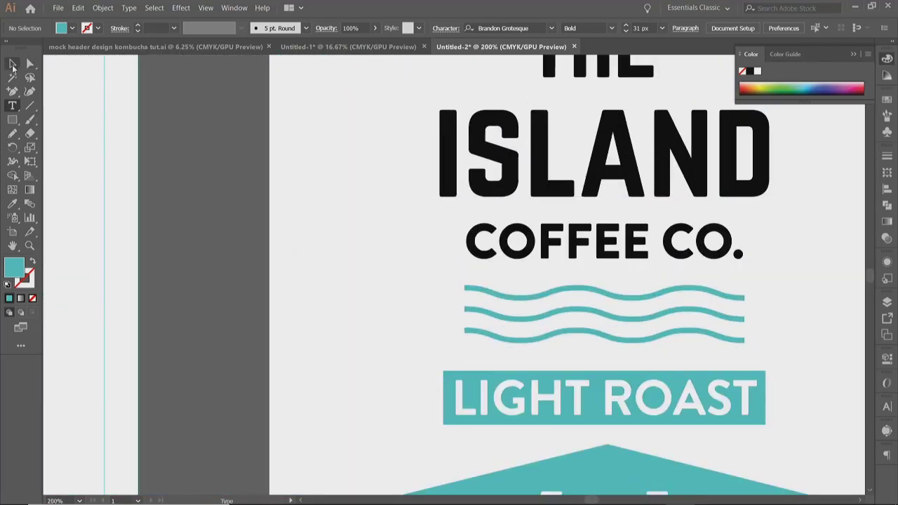
left_click(486, 137)
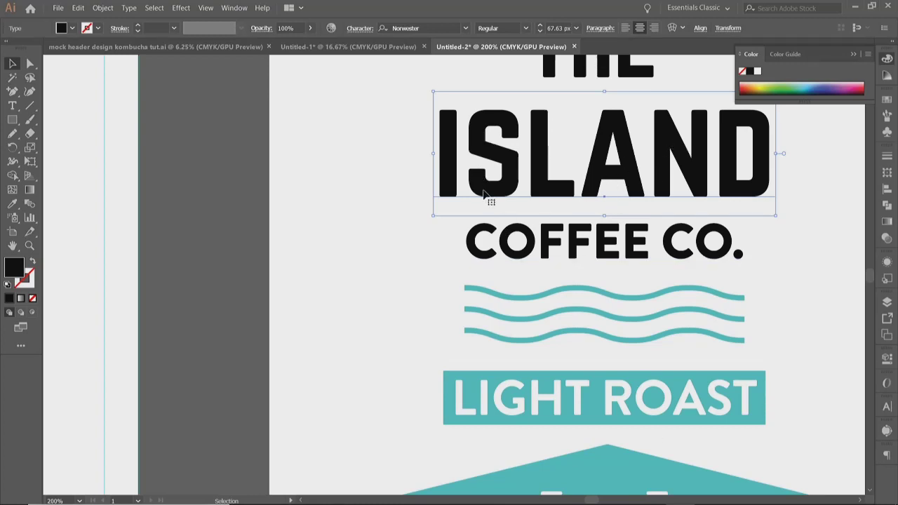
scroll(486, 196, "up", 1)
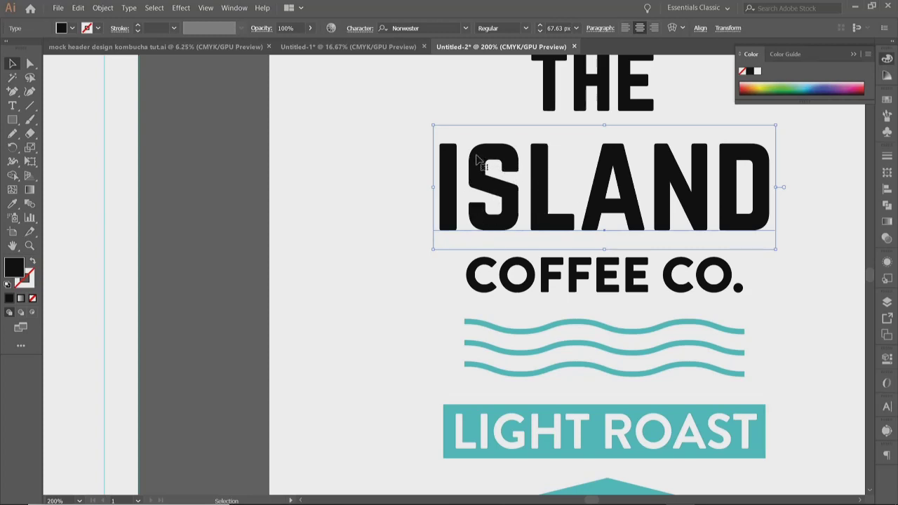
scroll(534, 301, "up", 3)
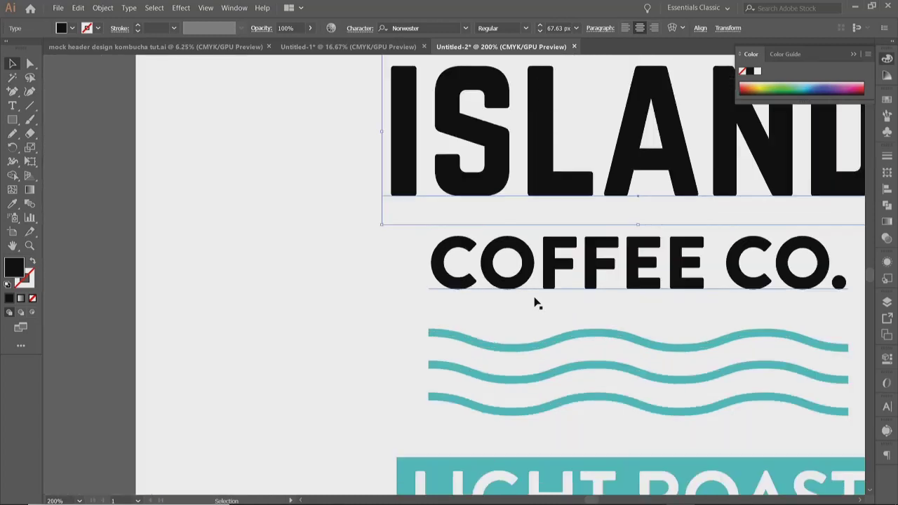
left_click(522, 216)
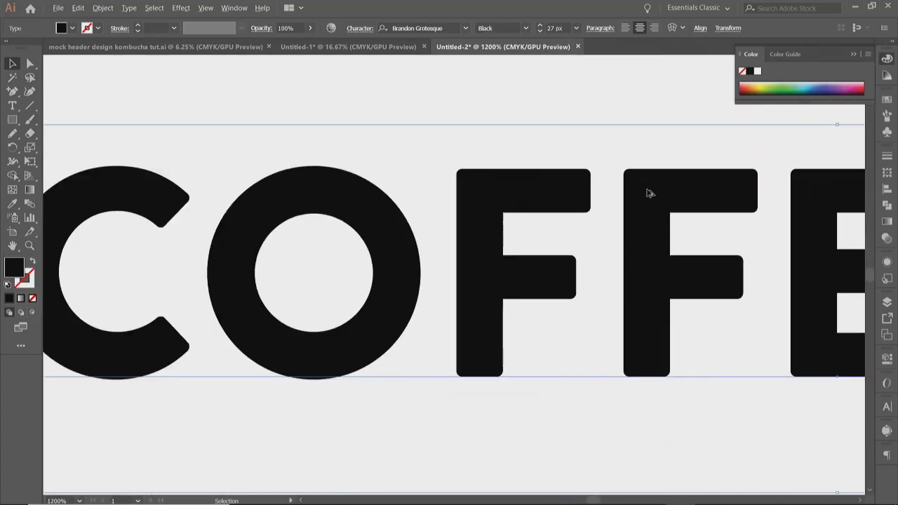
Zoom out and pan so the unfinished label sits beside the reference.
scroll(648, 194, "up", 4)
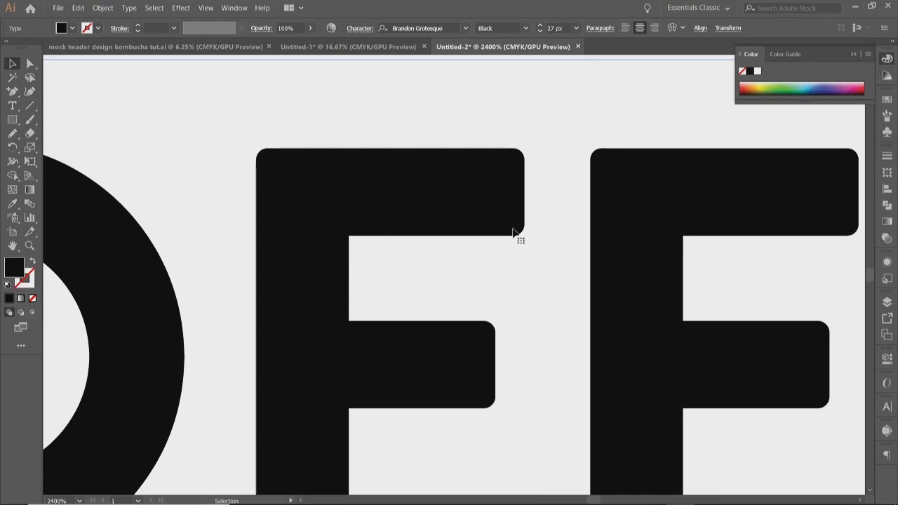
scroll(358, 235, "down", 7)
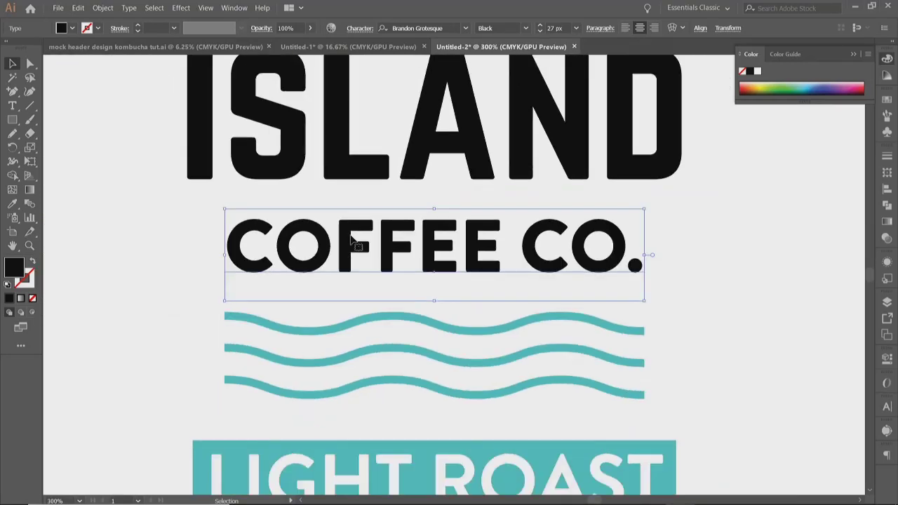
scroll(354, 242, "down", 3)
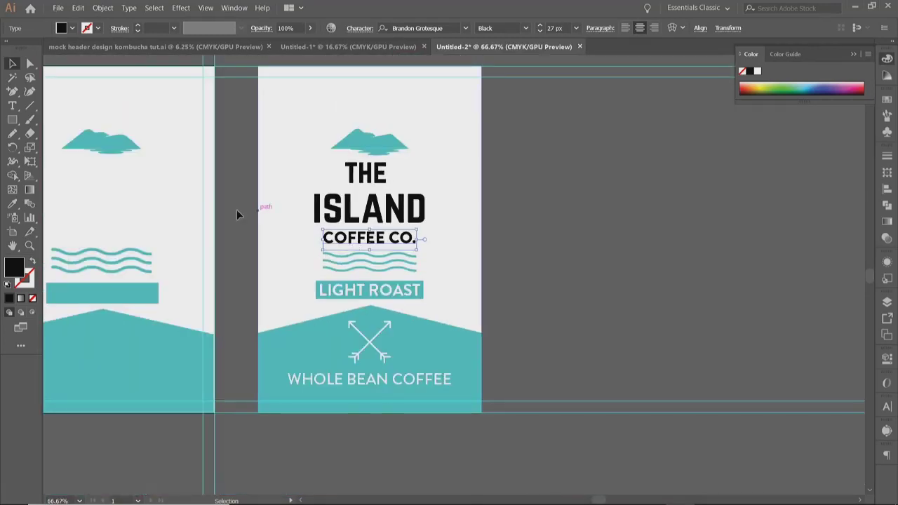
left_click_drag(236, 209, 534, 232)
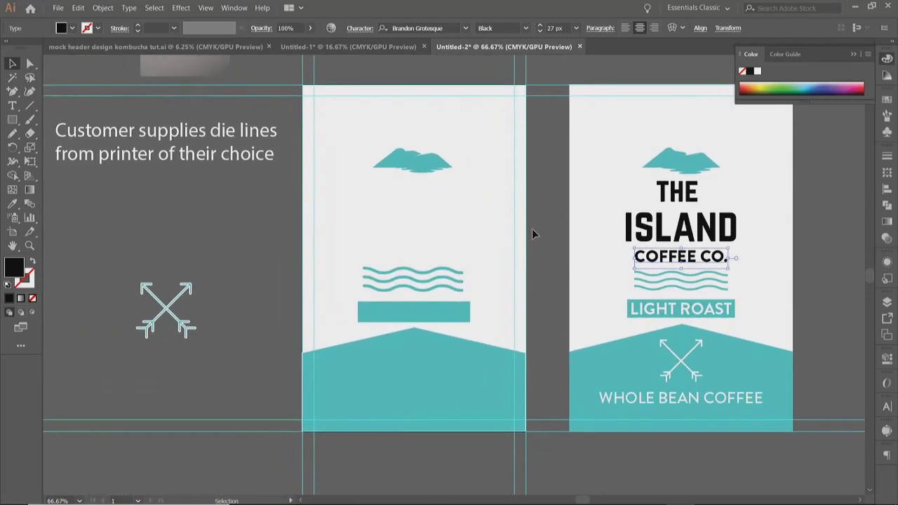
Type a centre-aligned 'THE ISLAND' title and position it under the mountain logo.
left_click(12, 105)
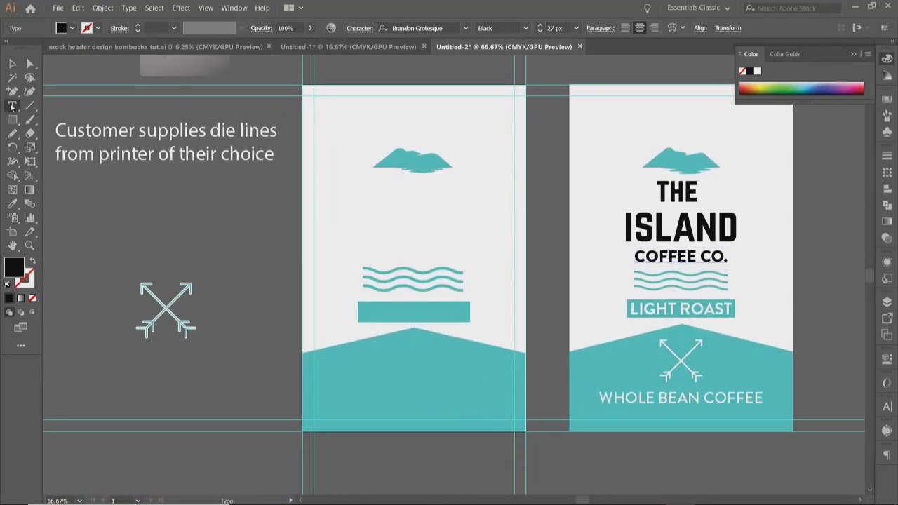
left_click(397, 197)
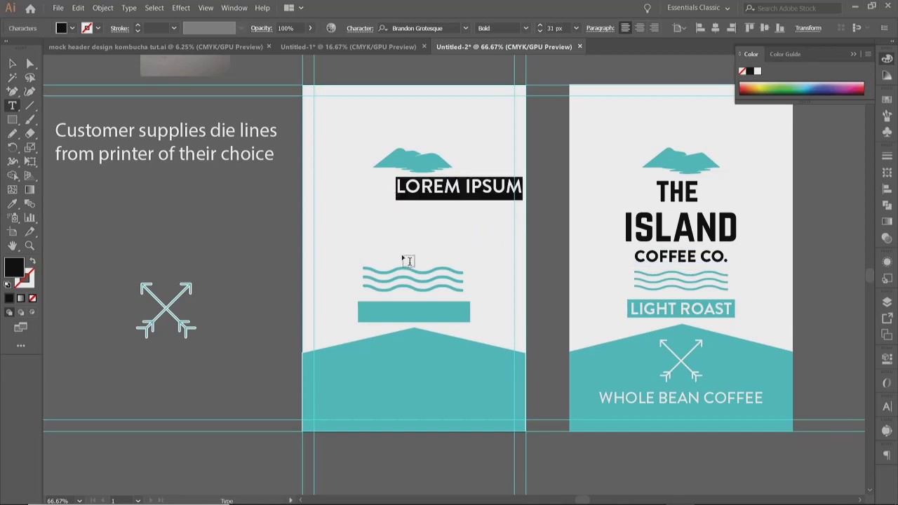
type("TH")
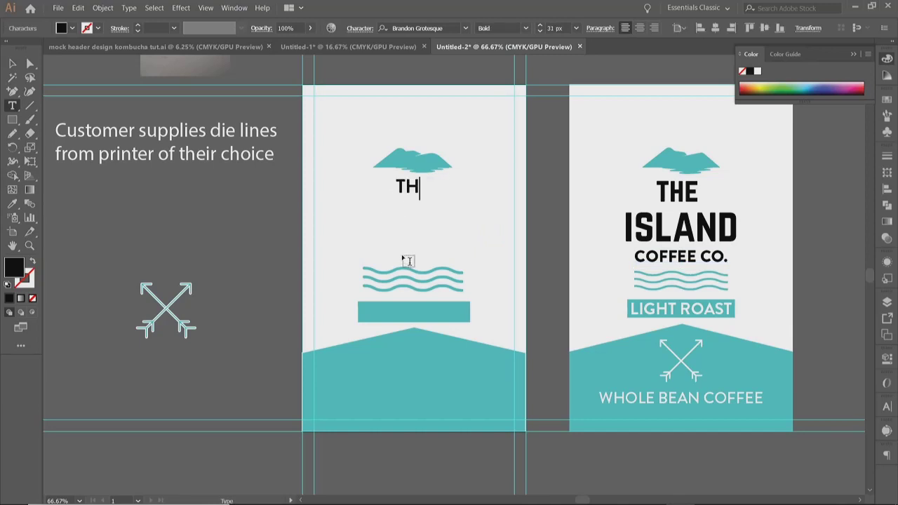
type("E ")
type("ISLAND")
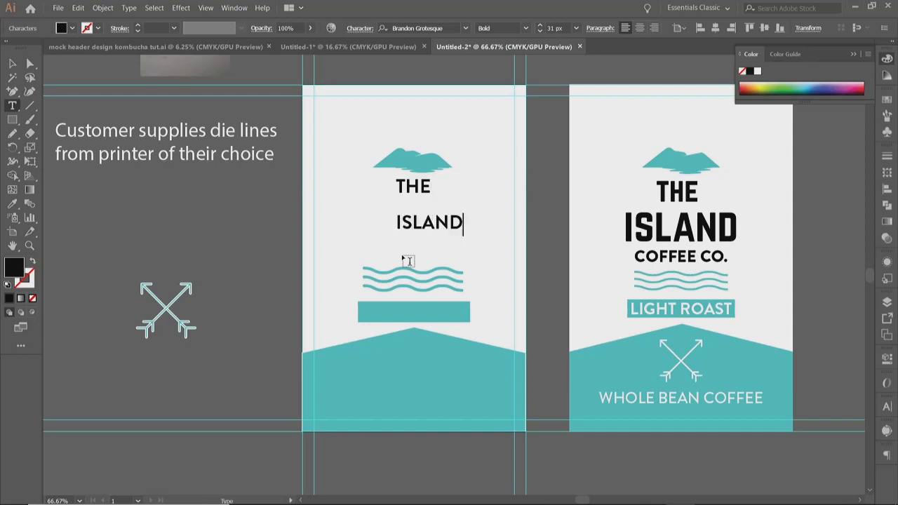
key("Escape")
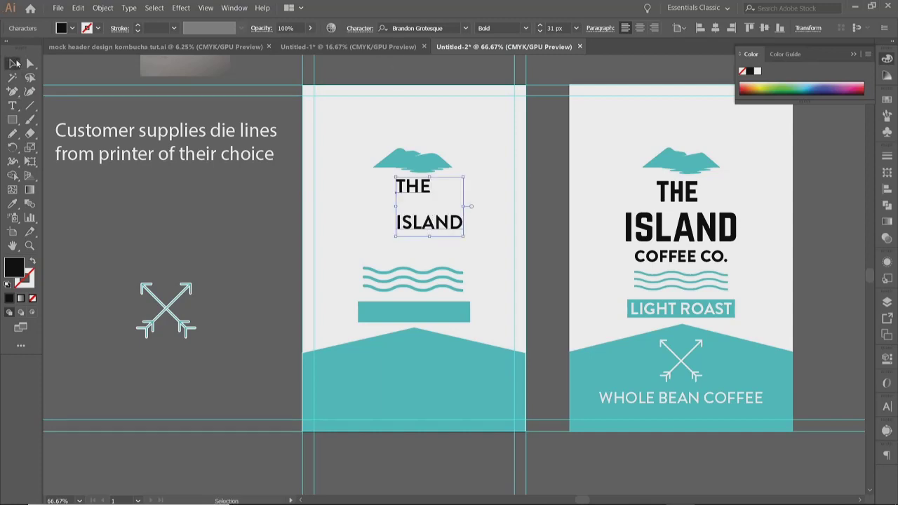
left_click(639, 27)
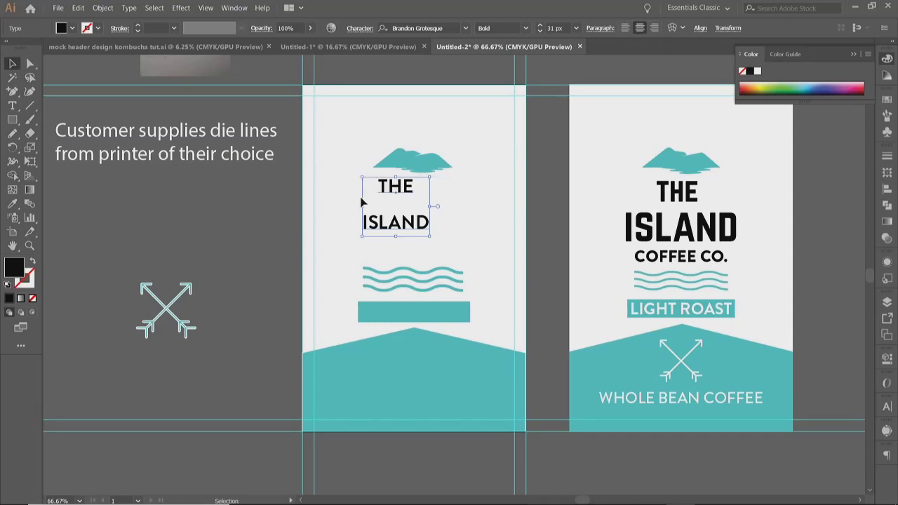
left_click_drag(374, 236, 398, 240)
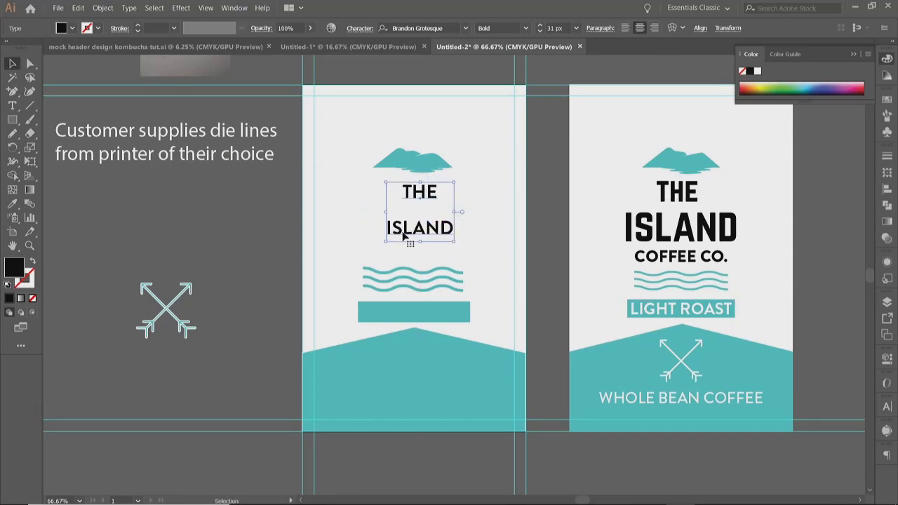
Select the word ISLAND and bring up the font list.
key("t")
double_click(404, 235)
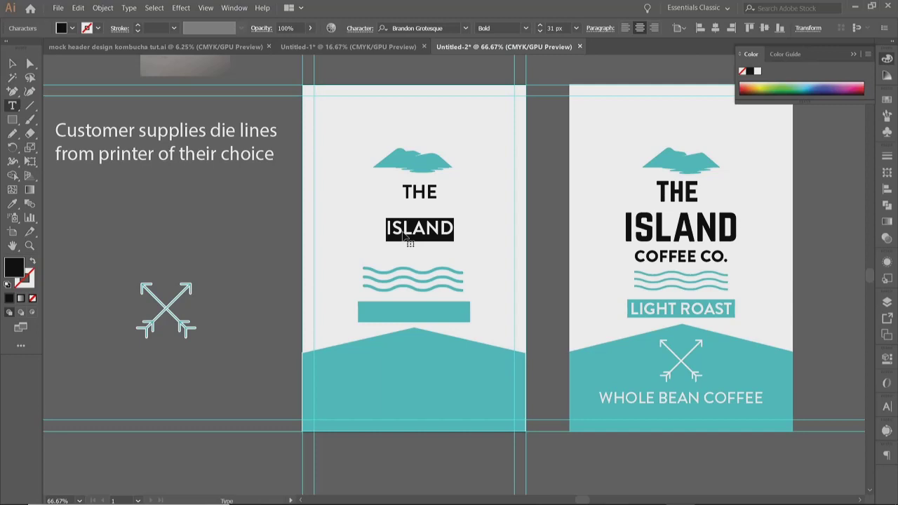
left_click(465, 28)
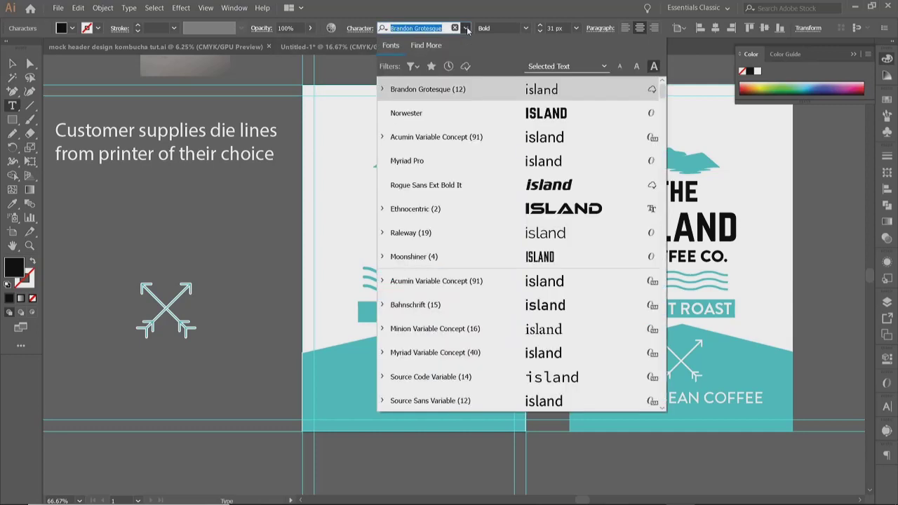
Apply the Norwester font to the whole THE ISLAND title.
left_click(12, 65)
left_click(217, 231)
left_click(435, 192)
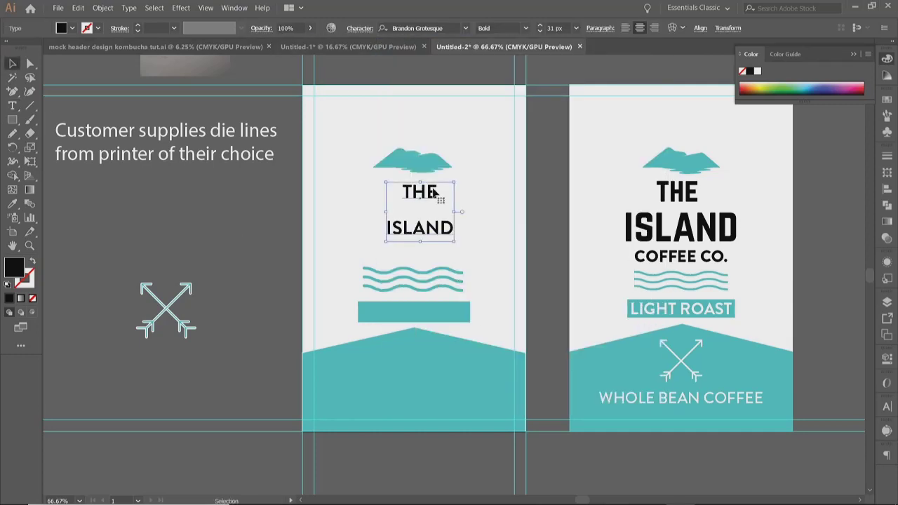
left_click(465, 28)
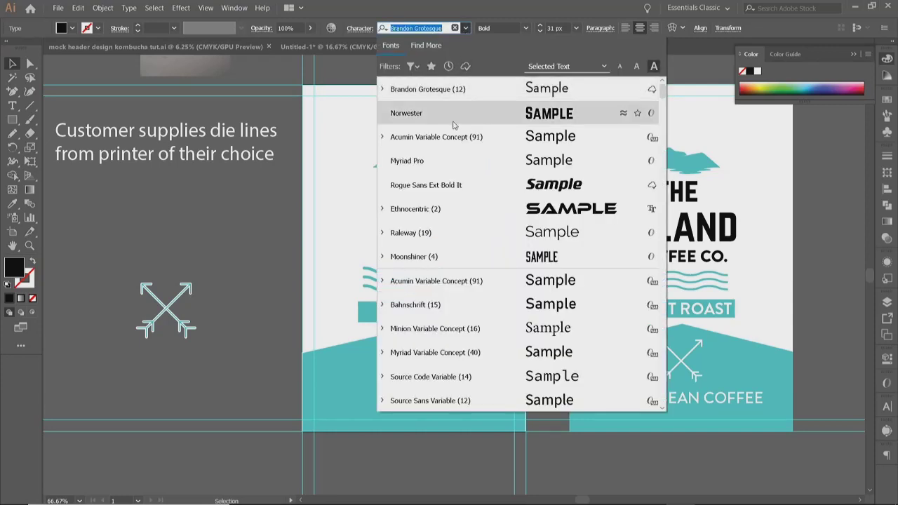
left_click(405, 113)
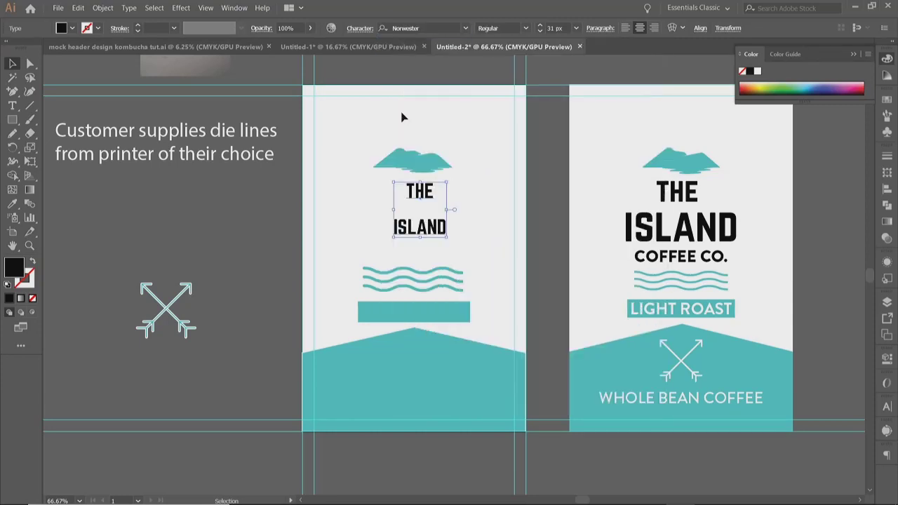
Enlarge the word ISLAND to 80 px.
key("t")
double_click(413, 232)
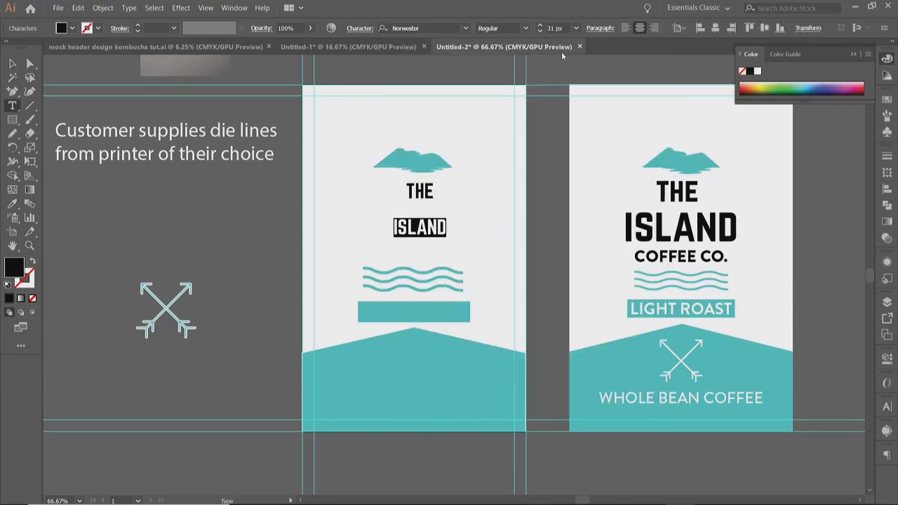
left_click(550, 27)
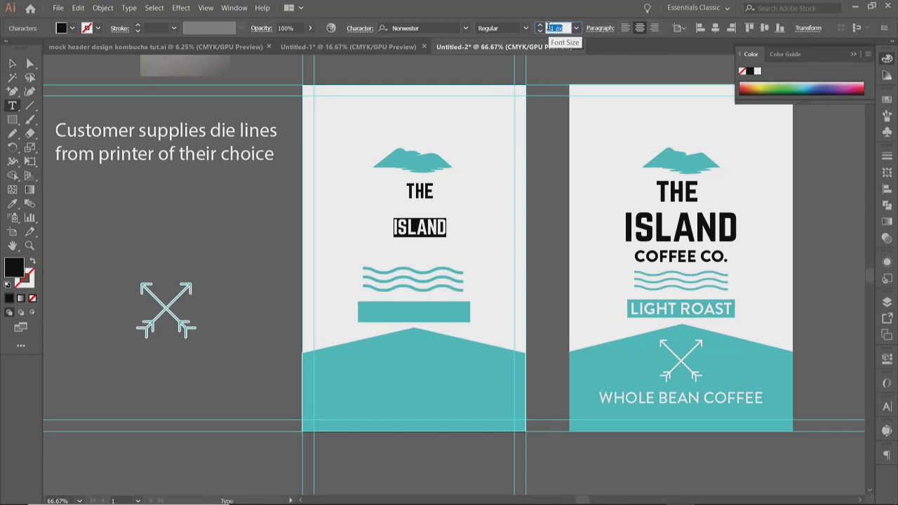
type("4")
type("0")
key("Return")
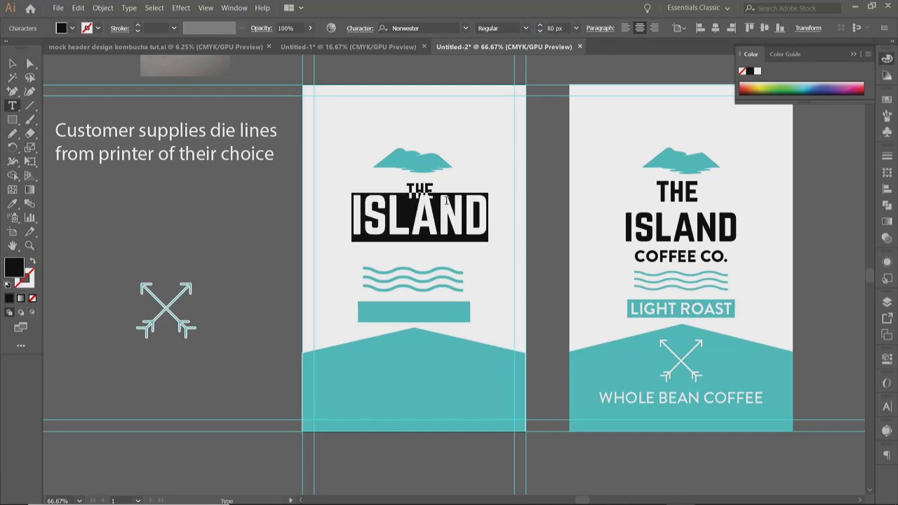
left_click(12, 63)
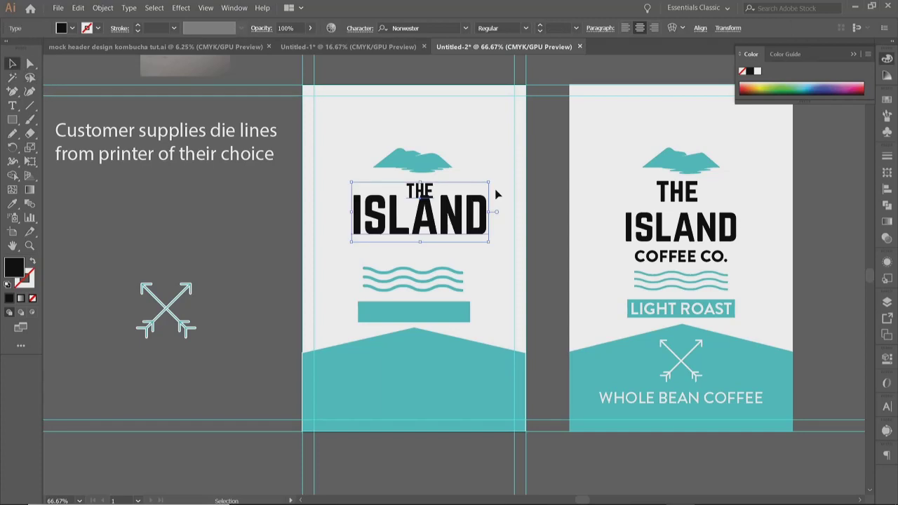
key("t")
double_click(356, 221)
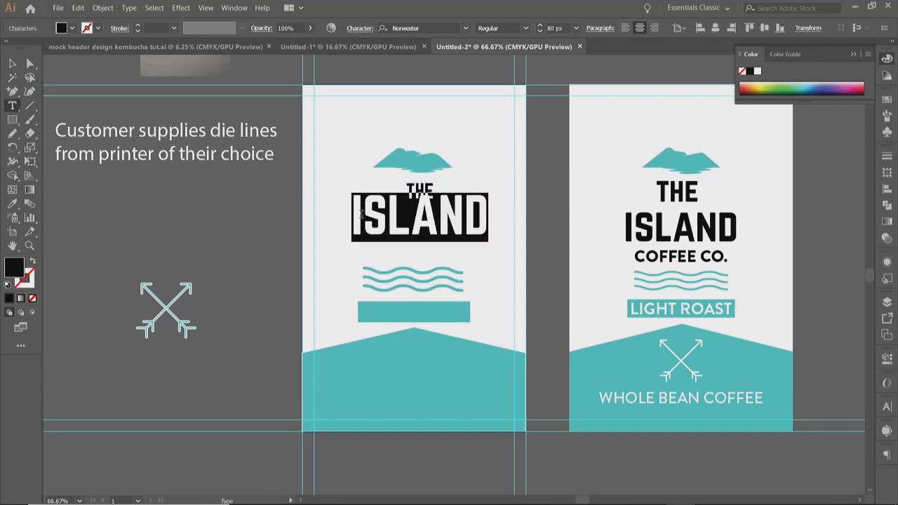
key("Escape")
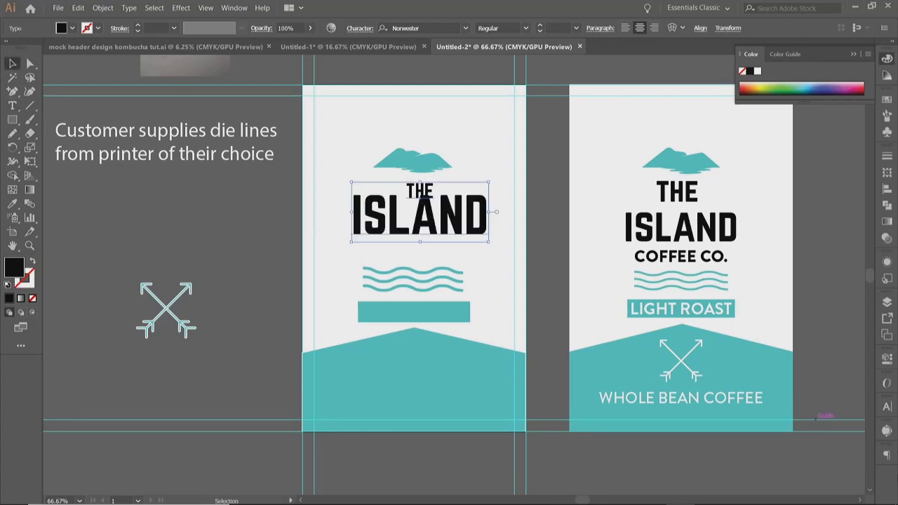
Adjust the title's line spacing in the Character settings to space ISLAND below THE.
left_click(887, 408)
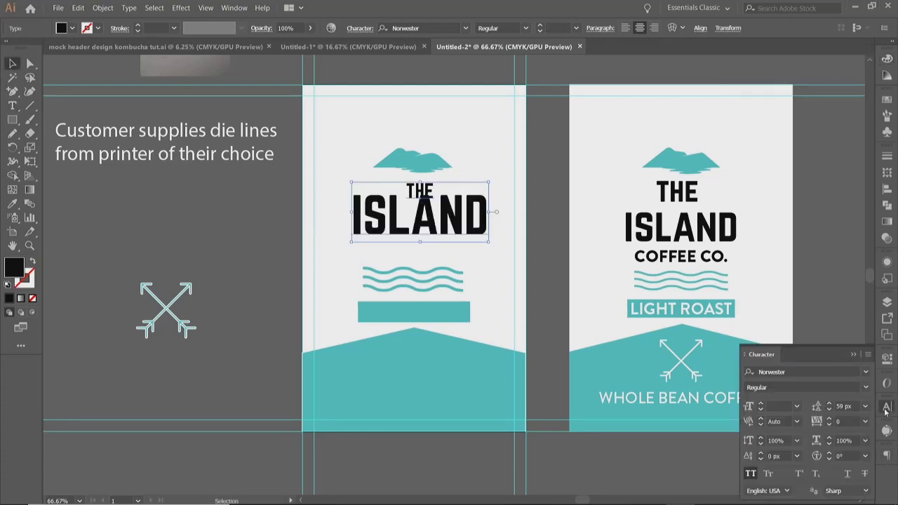
left_click(830, 410)
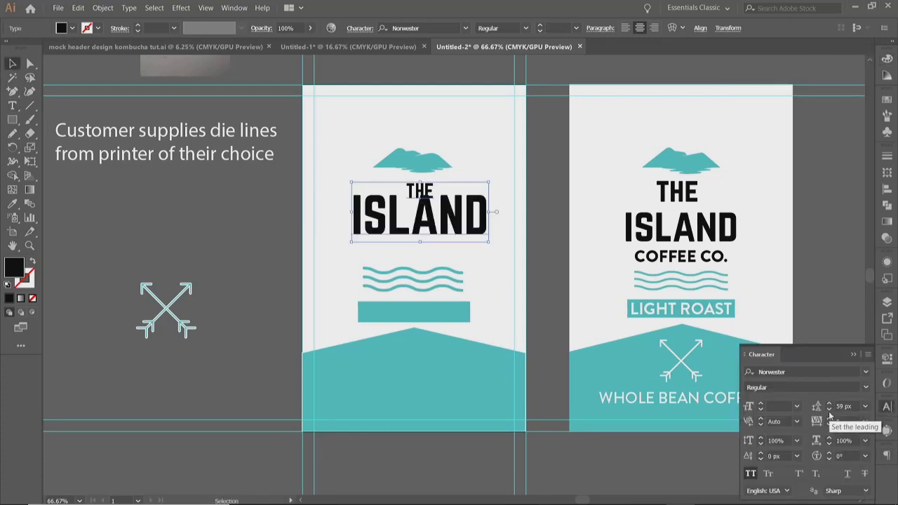
left_click(830, 410)
left_click(829, 410)
left_click(829, 410)
left_click(829, 410)
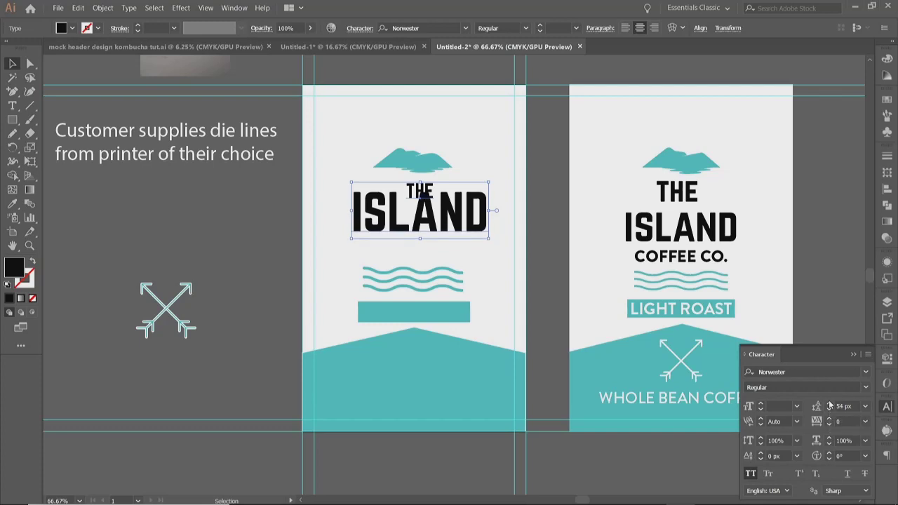
left_click(830, 405)
left_click(829, 405)
left_click(830, 405)
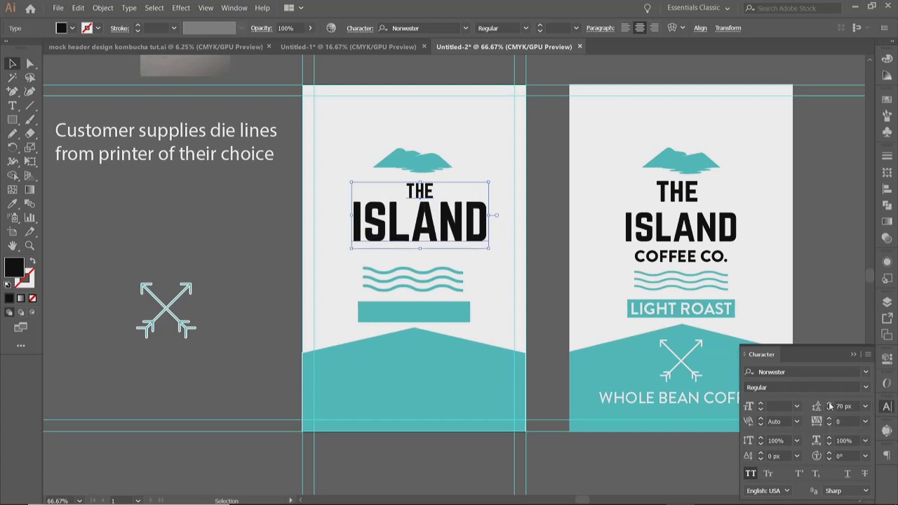
left_click(830, 405)
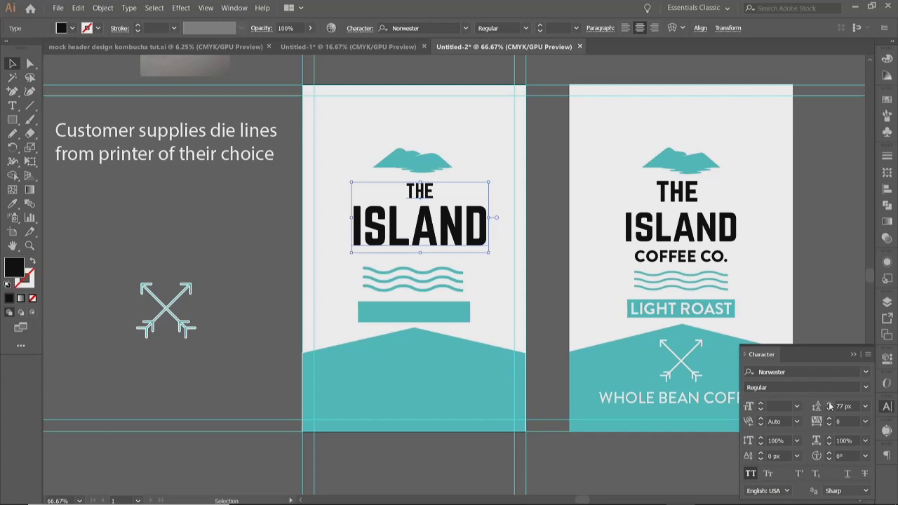
left_click(829, 405)
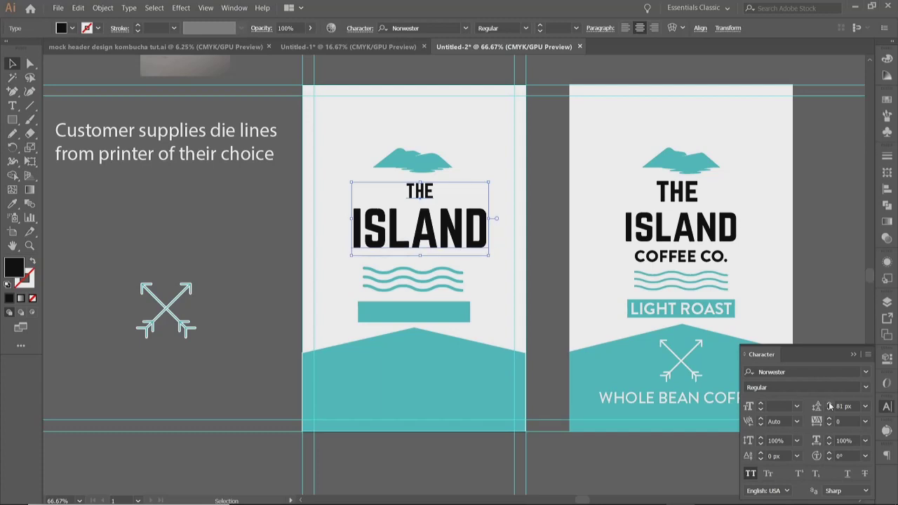
left_click(854, 355)
Step the word THE up to 40 px.
double_click(430, 194)
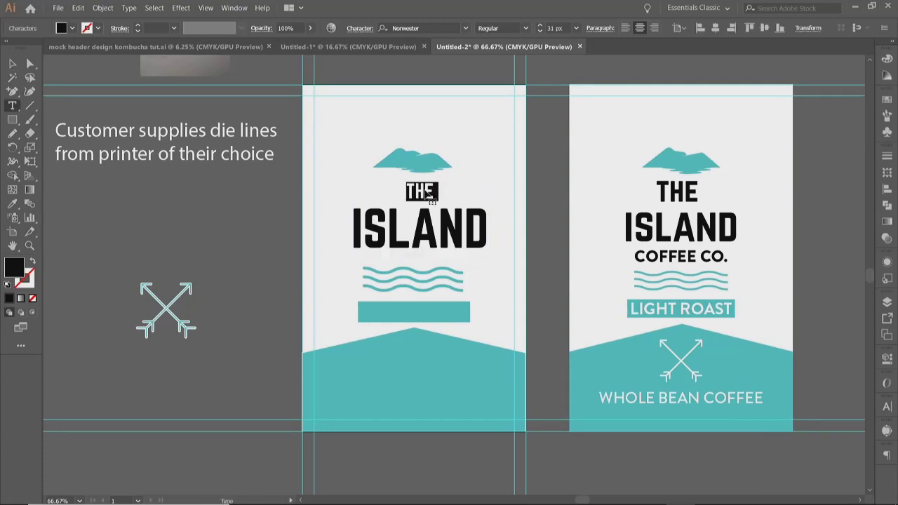
left_click(541, 27)
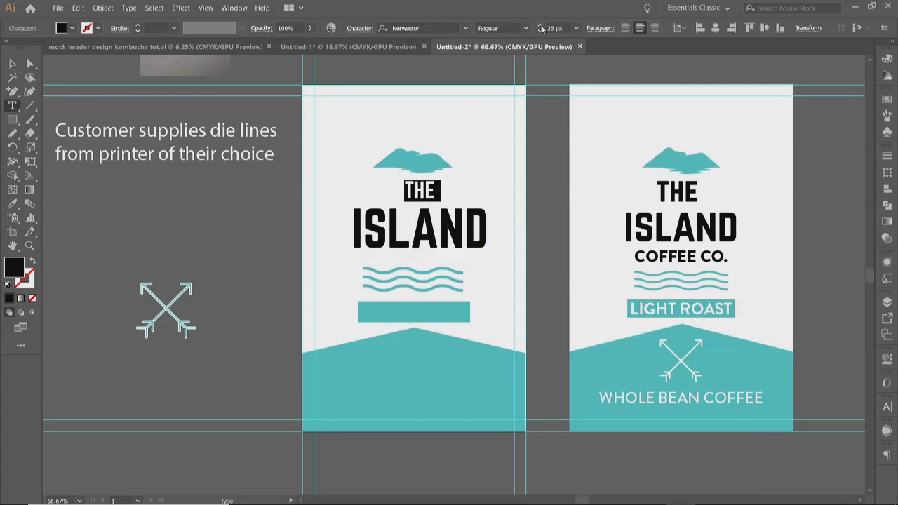
left_click(541, 26)
left_click(541, 27)
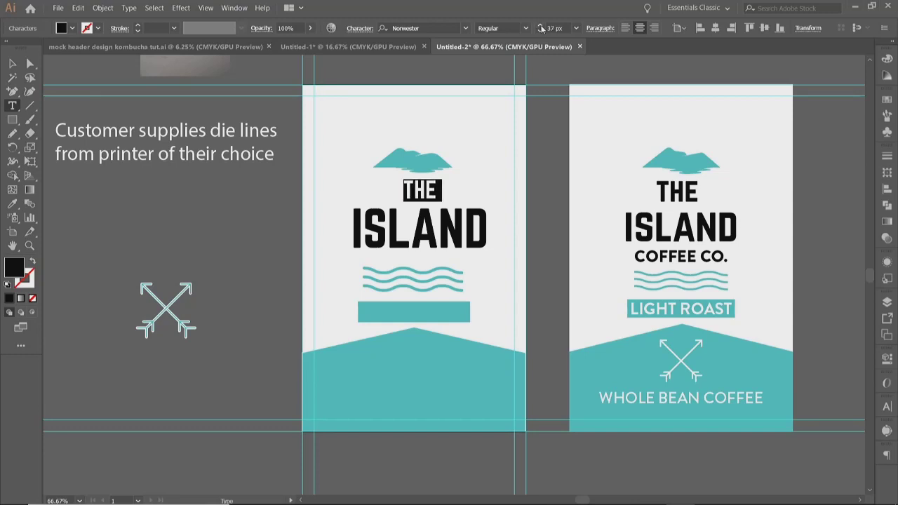
left_click(541, 26)
left_click(541, 27)
left_click(541, 27)
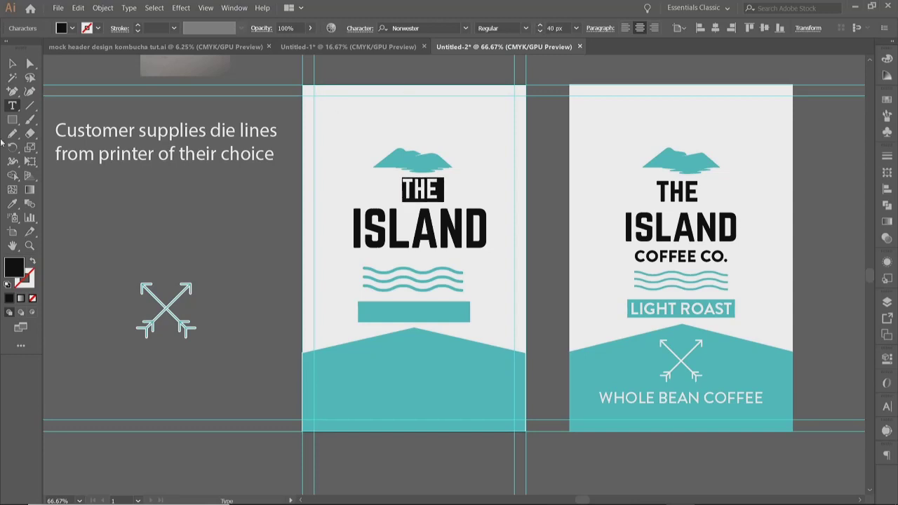
left_click(11, 63)
left_click(289, 237)
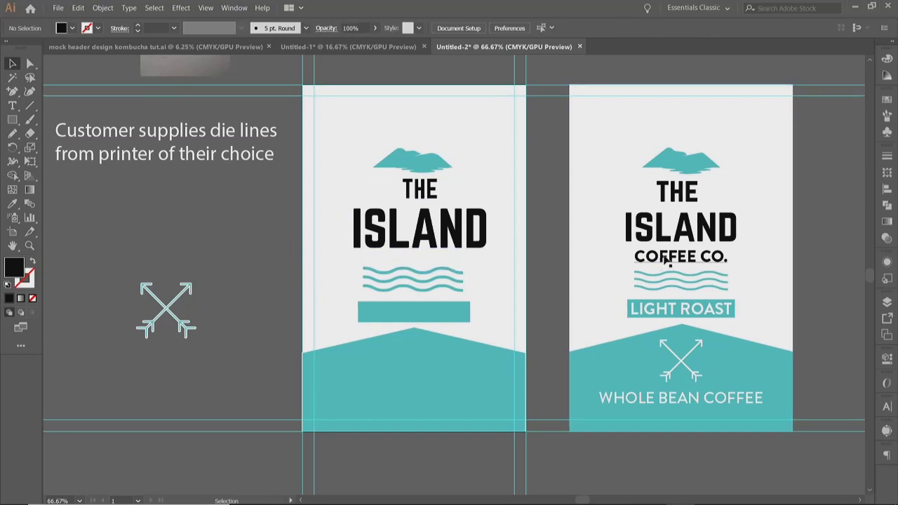
Type 'LIGHT ROAST' on the teal bar and move it over the bar.
left_click(12, 106)
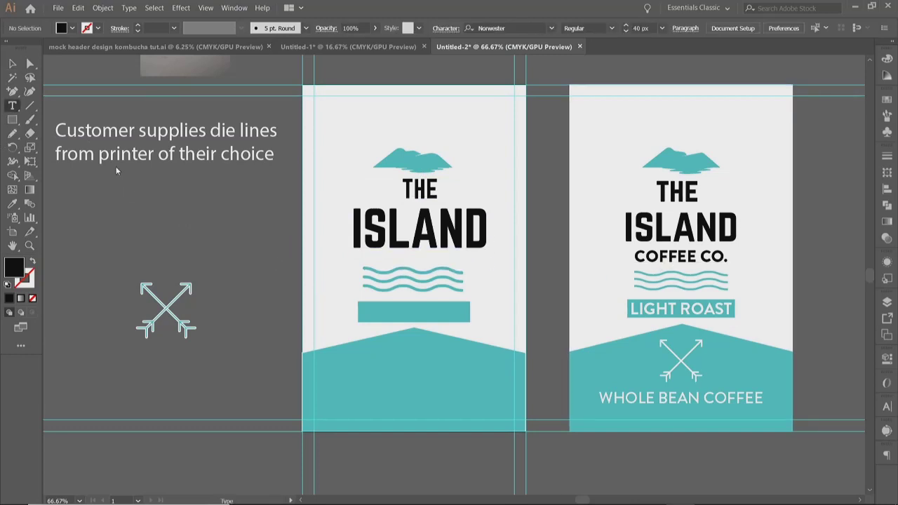
left_click(371, 312)
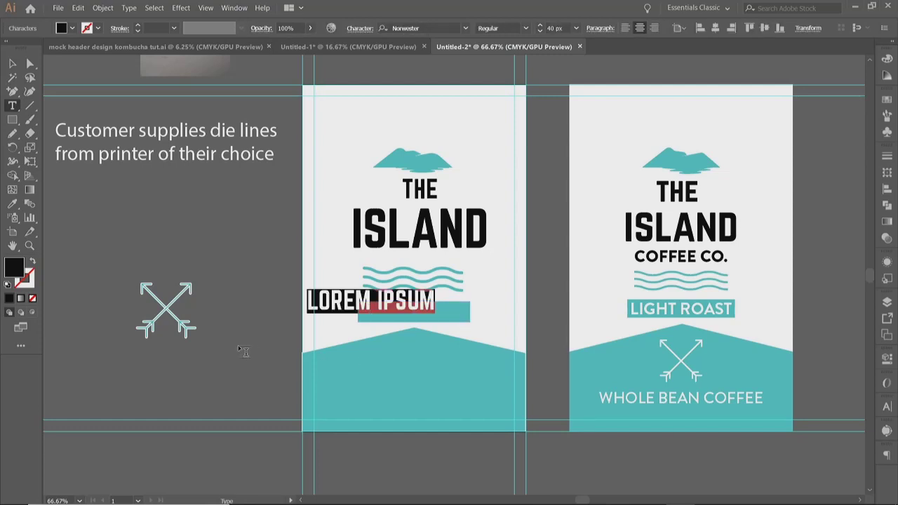
type("LIGT")
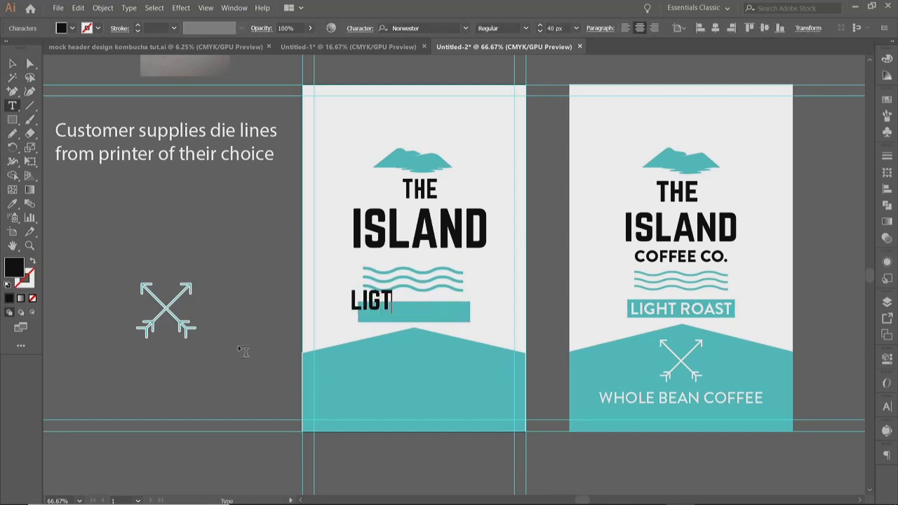
key("BackSpace")
type("H")
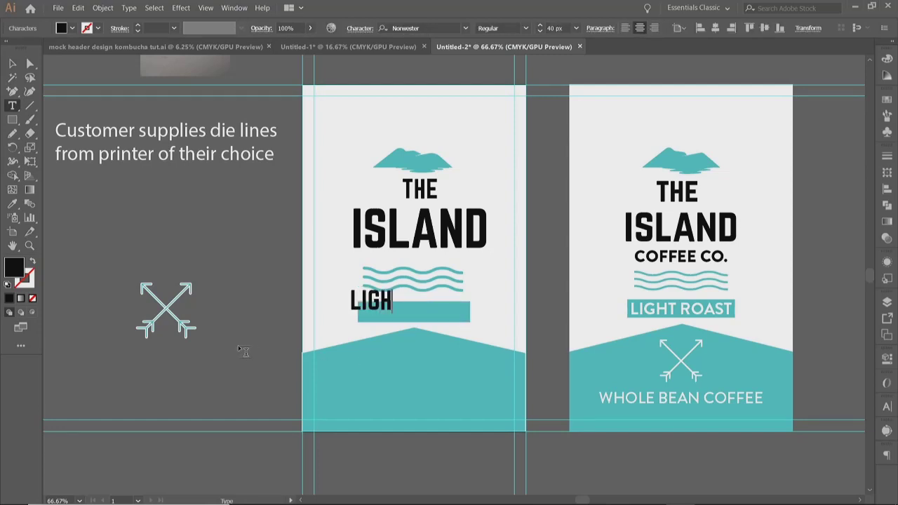
type("T ROAST")
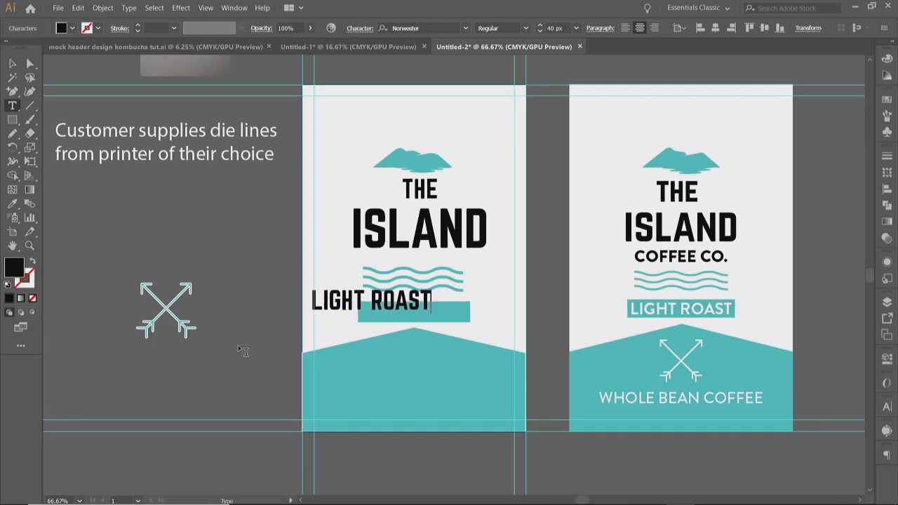
key("Escape")
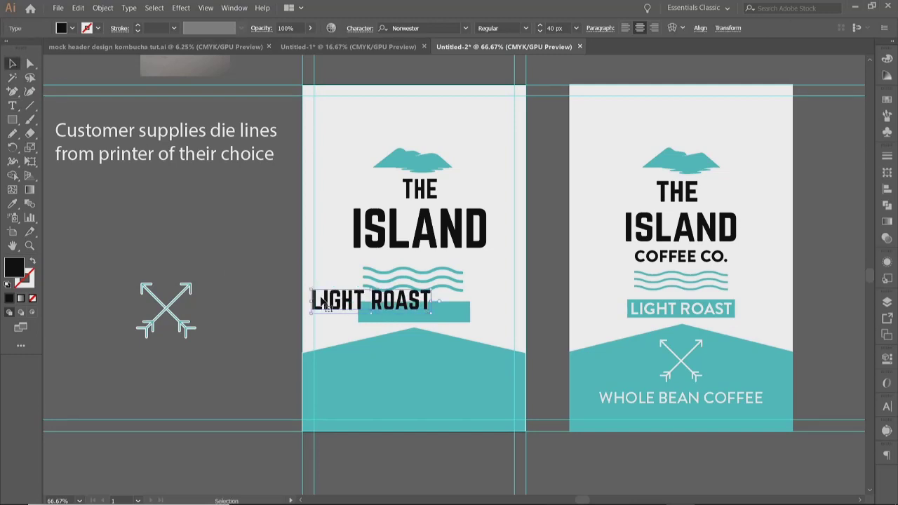
left_click_drag(321, 301, 365, 313)
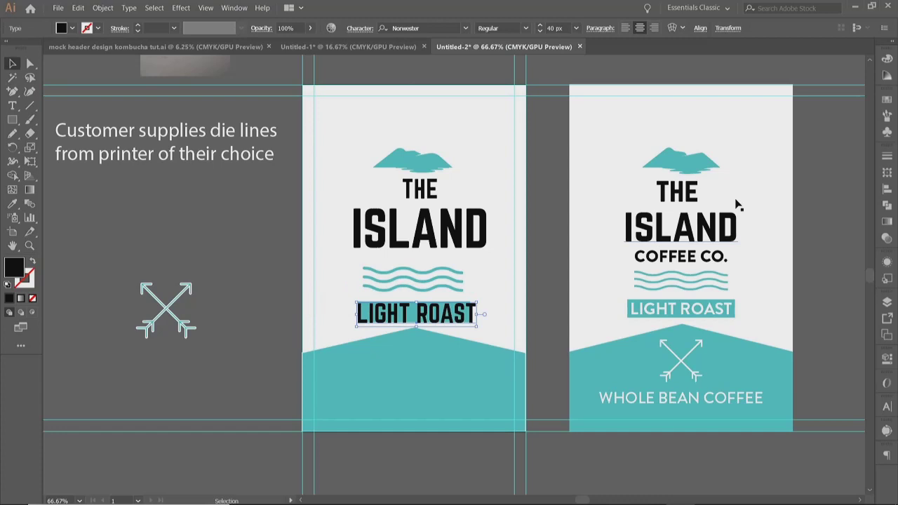
Make LIGHT ROAST white and set it in Brandon Grotesque Bold.
left_click(887, 59)
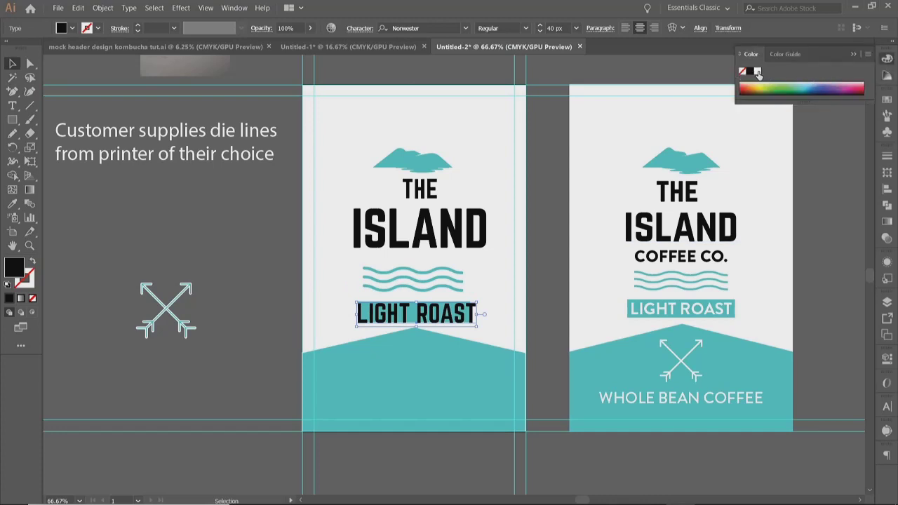
left_click(758, 73)
left_click(853, 54)
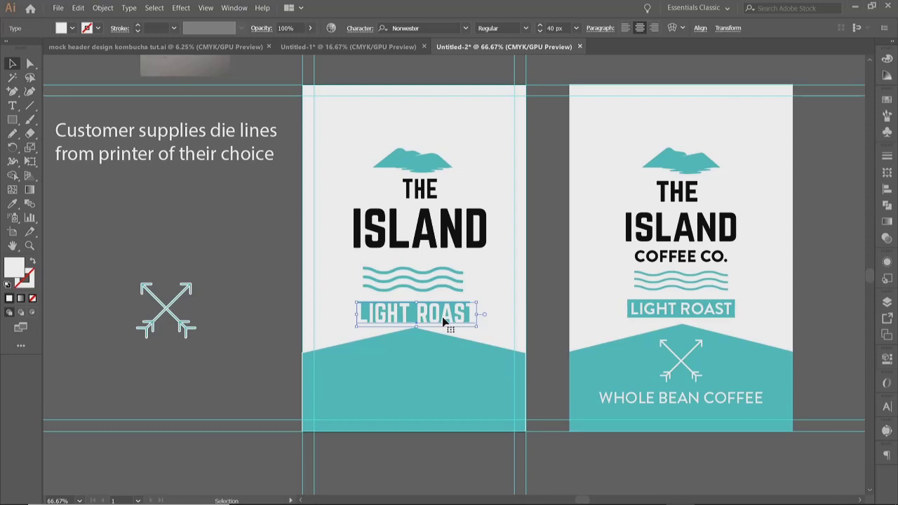
left_click(466, 28)
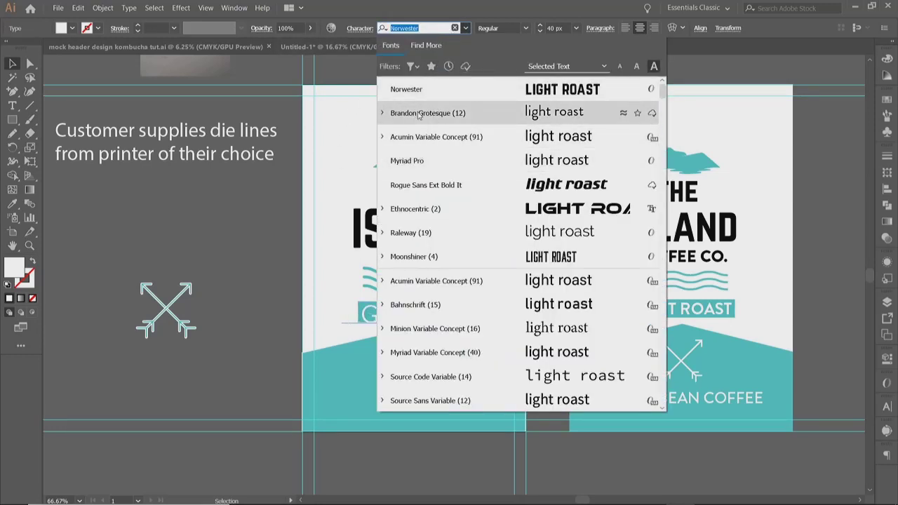
left_click(419, 113)
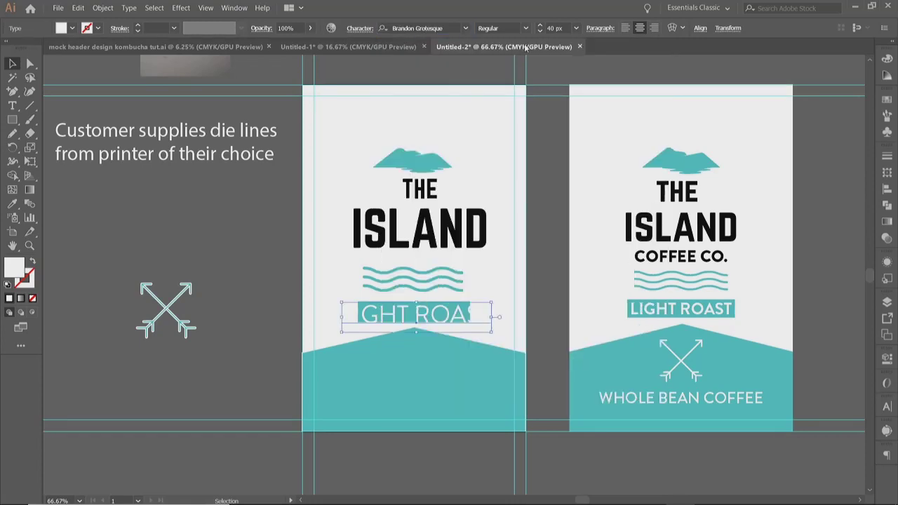
left_click(525, 34)
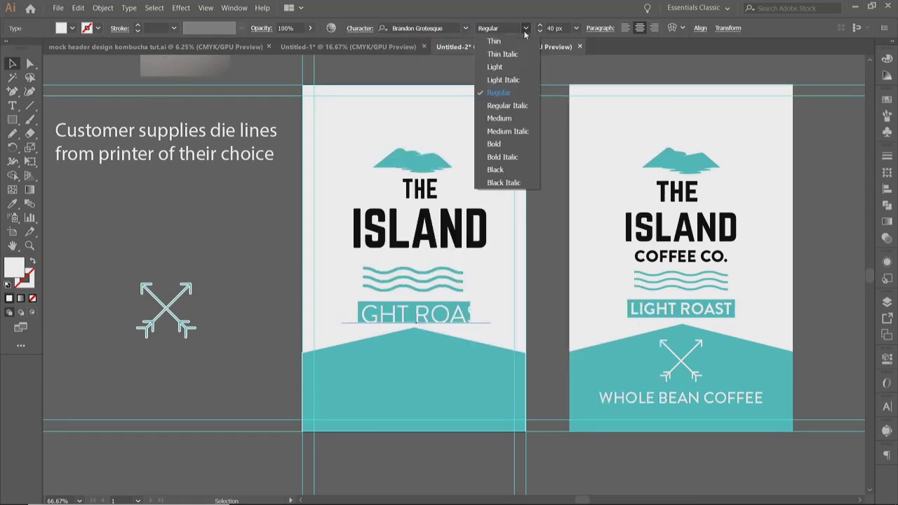
left_click(493, 184)
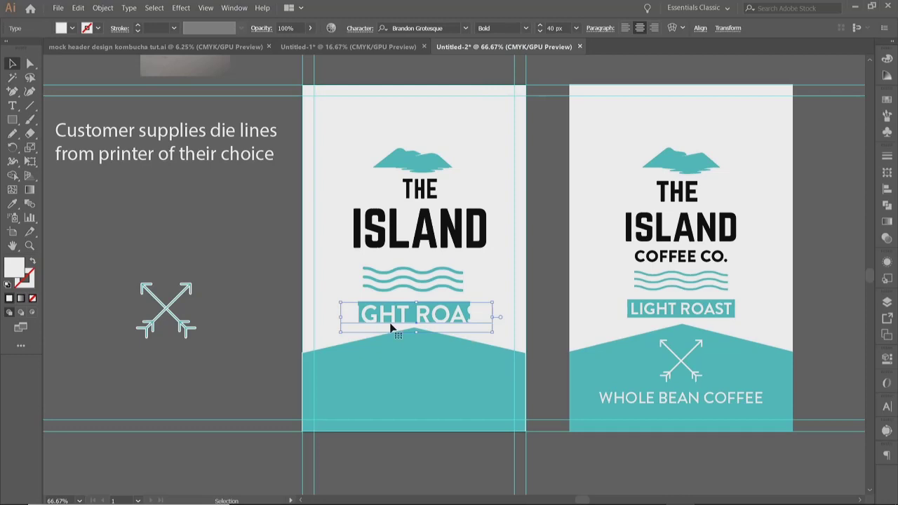
Step the LIGHT ROAST size down to about 28 px to fit the bar.
left_click(541, 32)
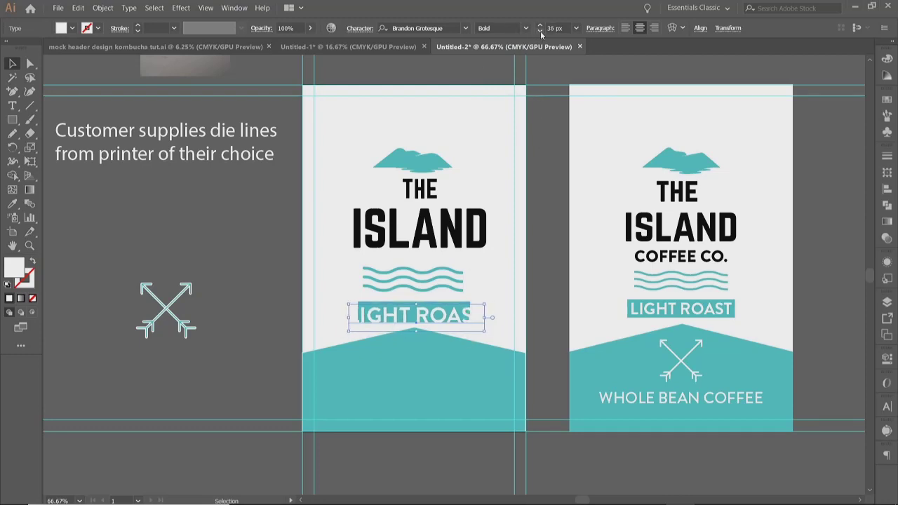
left_click(540, 32)
left_click(541, 32)
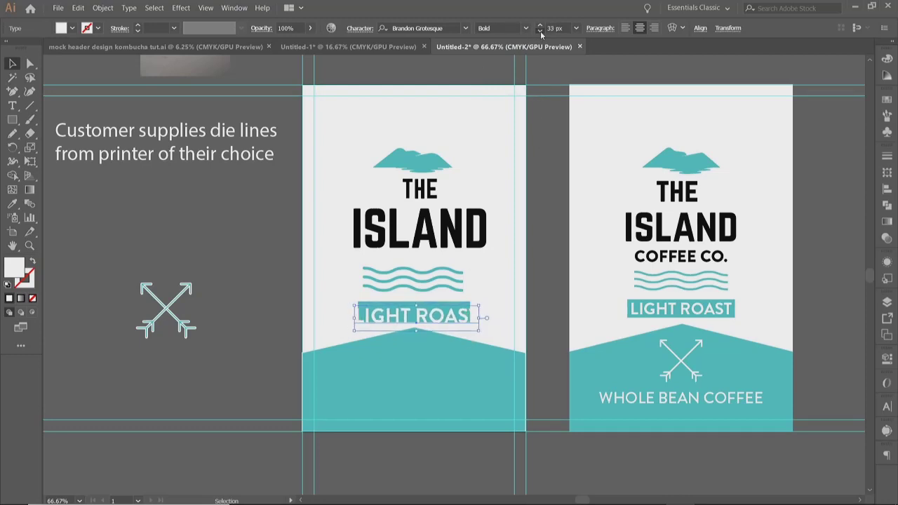
left_click(540, 32)
left_click(540, 32)
left_click(541, 32)
left_click(540, 32)
left_click(540, 31)
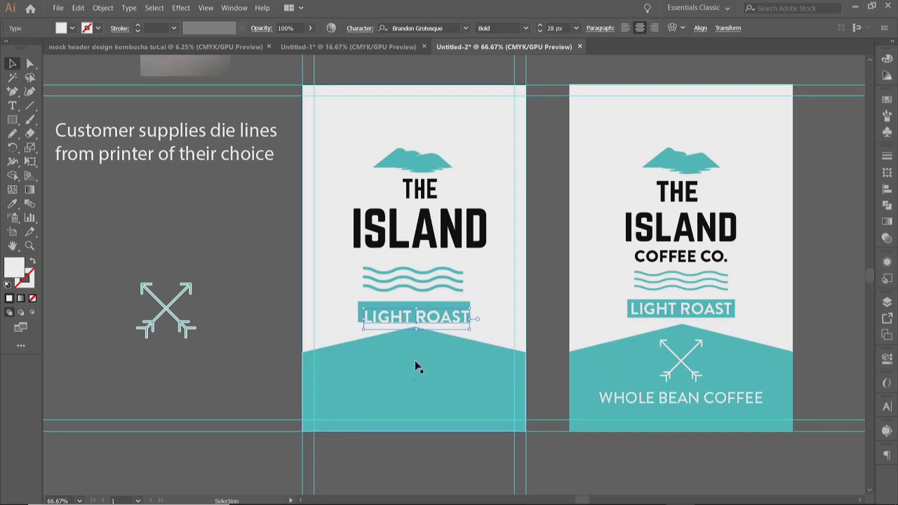
Nudge LIGHT ROAST up to centre it inside the teal bar.
scroll(383, 327, "up", 1)
scroll(383, 327, "up", 3)
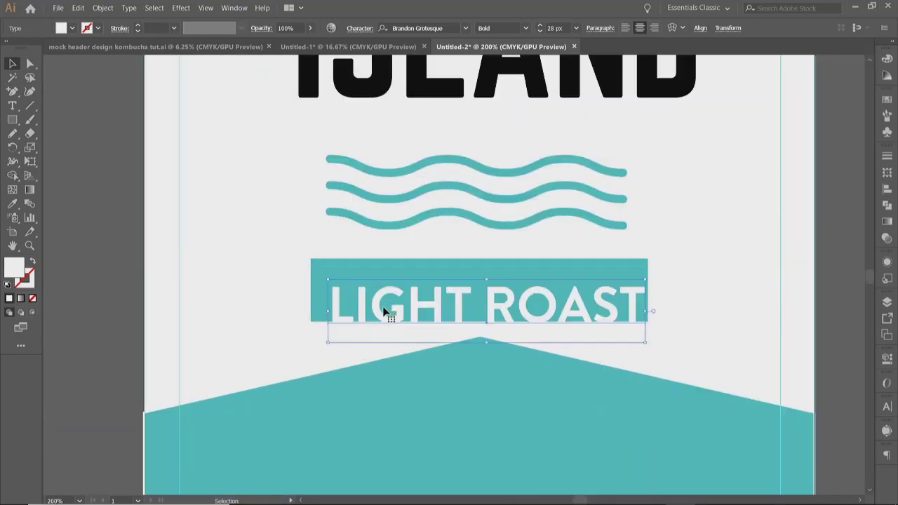
left_click_drag(379, 307, 373, 295)
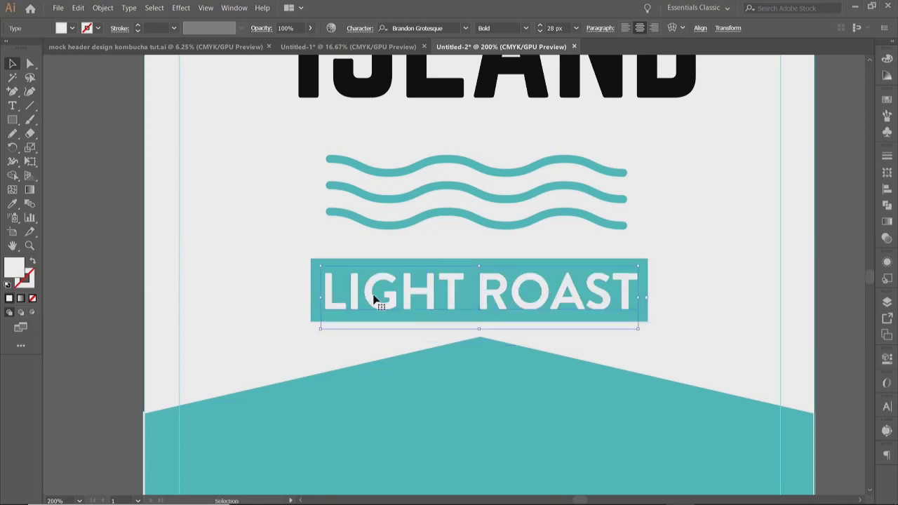
scroll(374, 298, "down", 3)
Alt-drag a copy of LIGHT ROAST down onto the lower teal band.
left_click(278, 265)
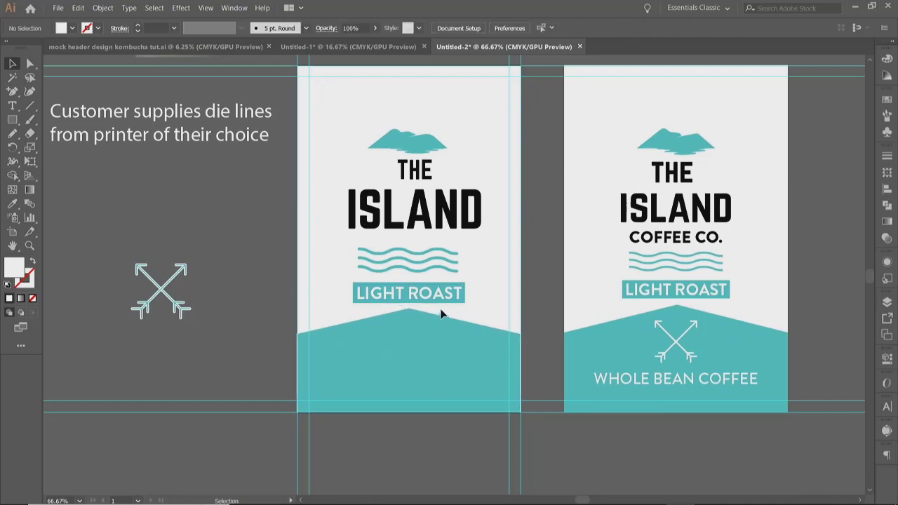
left_click(430, 303)
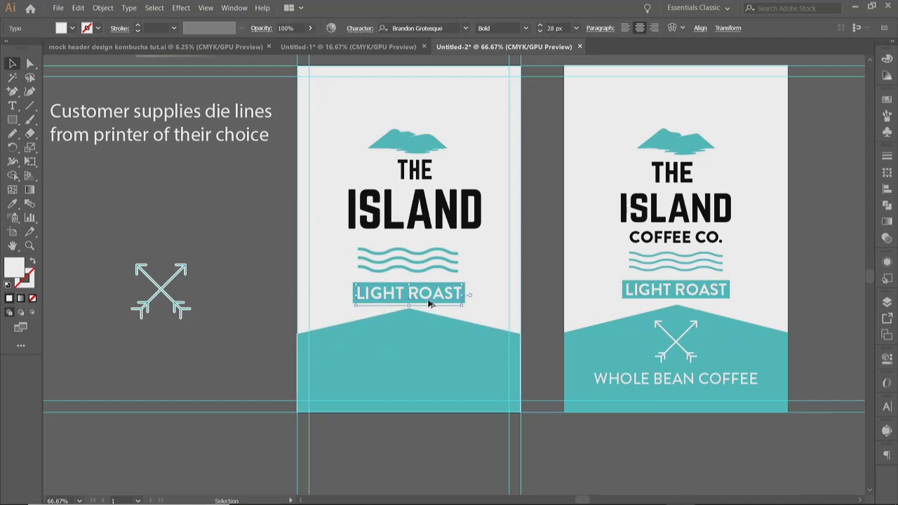
left_click_drag(430, 302, 428, 385)
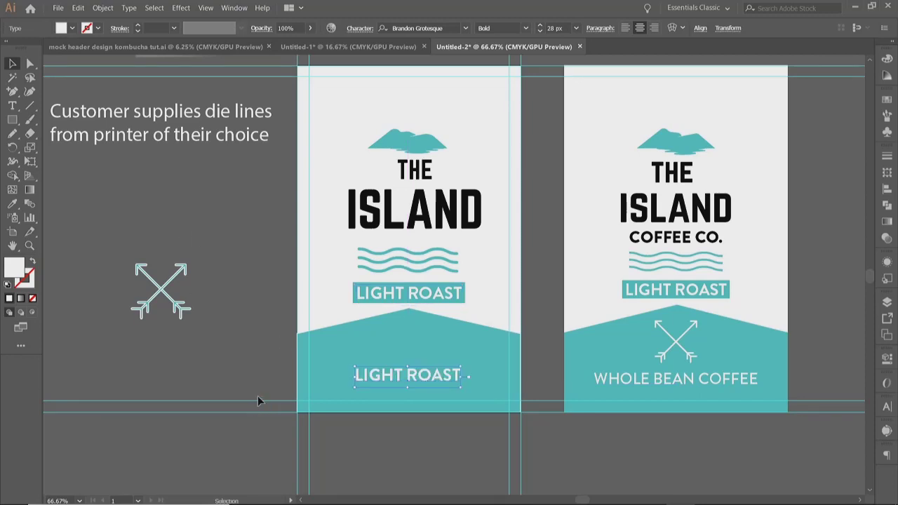
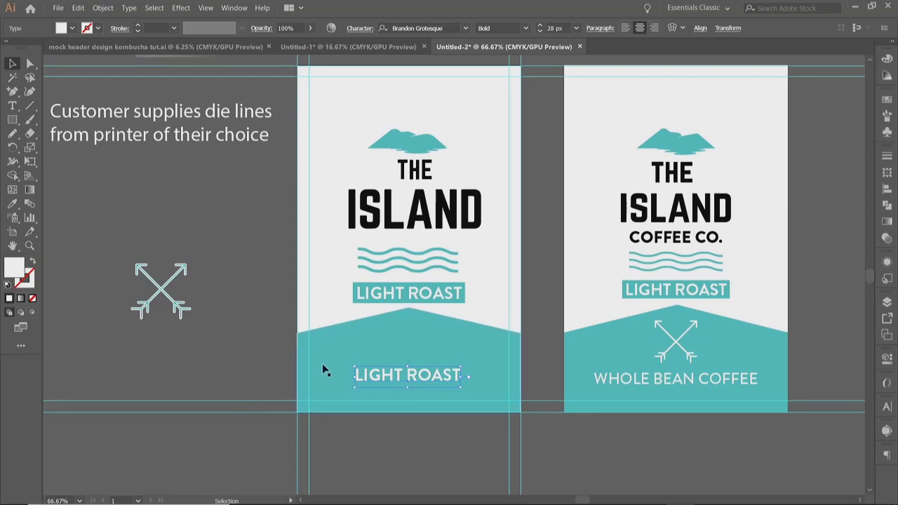
Replace the lower teal-band LIGHT ROAST text with WHOLE BEAN COFFEE.
double_click(446, 371)
key("ctrl+a")
type("WHOLE ")
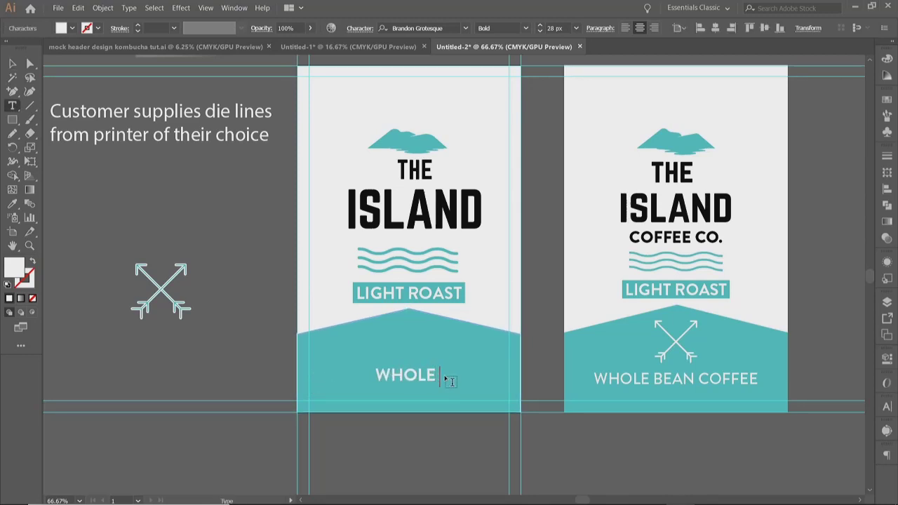
type("BEAN C")
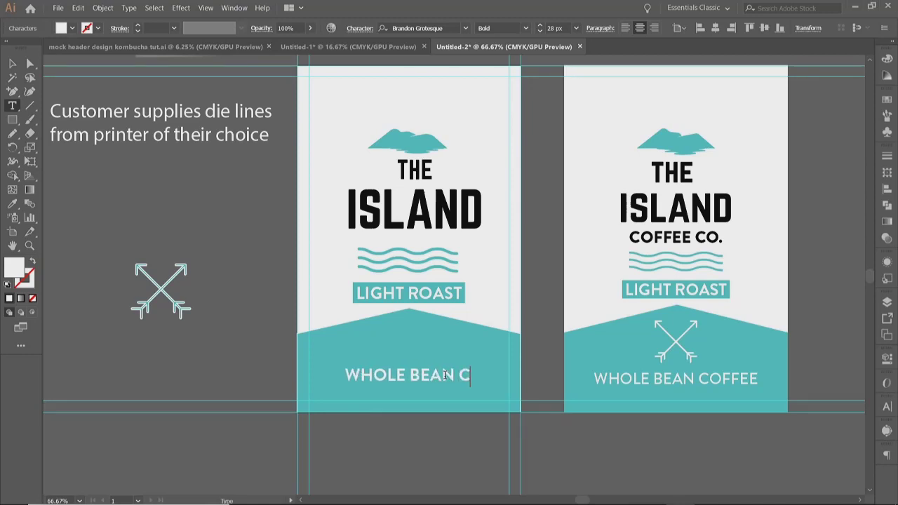
type("OFFEE")
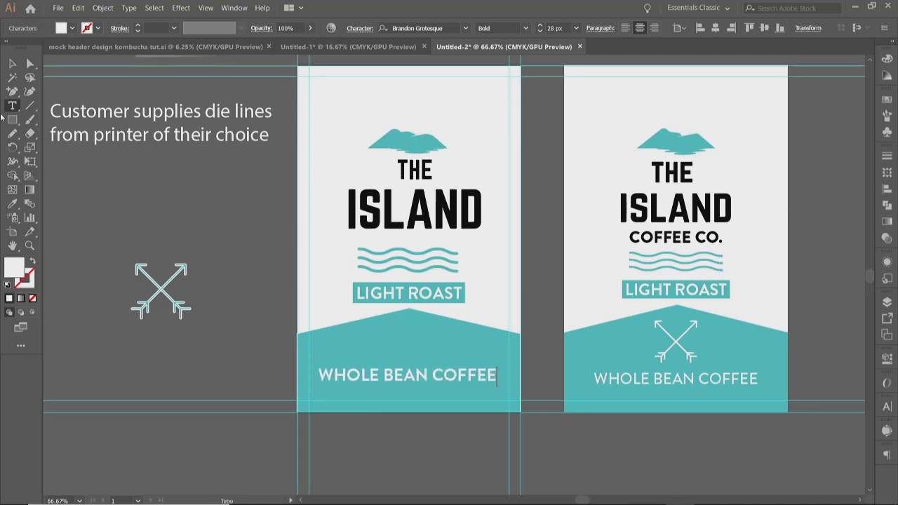
left_click(12, 63)
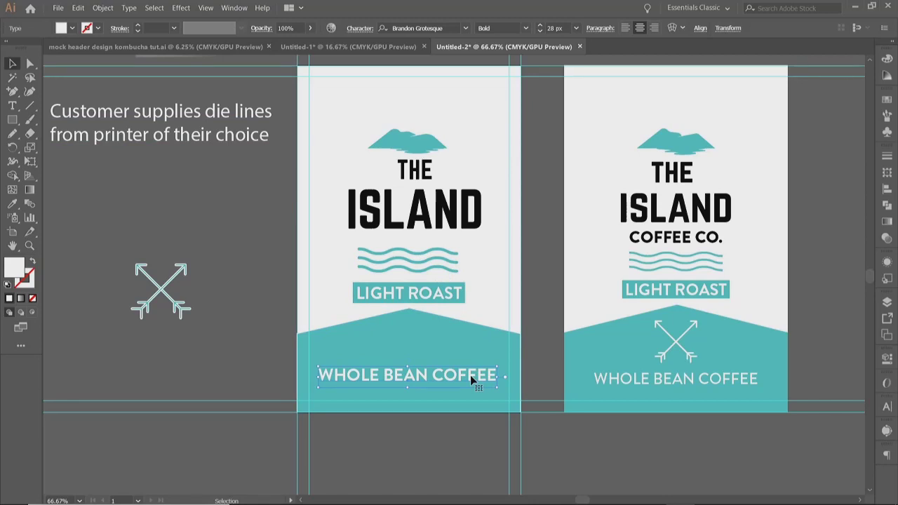
Set WHOLE BEAN COFFEE to Medium weight at 26 px.
left_click(525, 28)
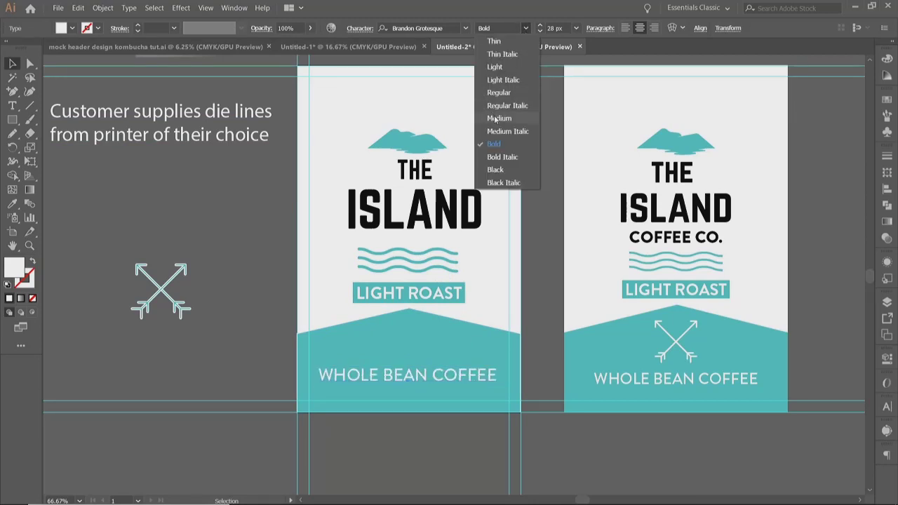
left_click(499, 92)
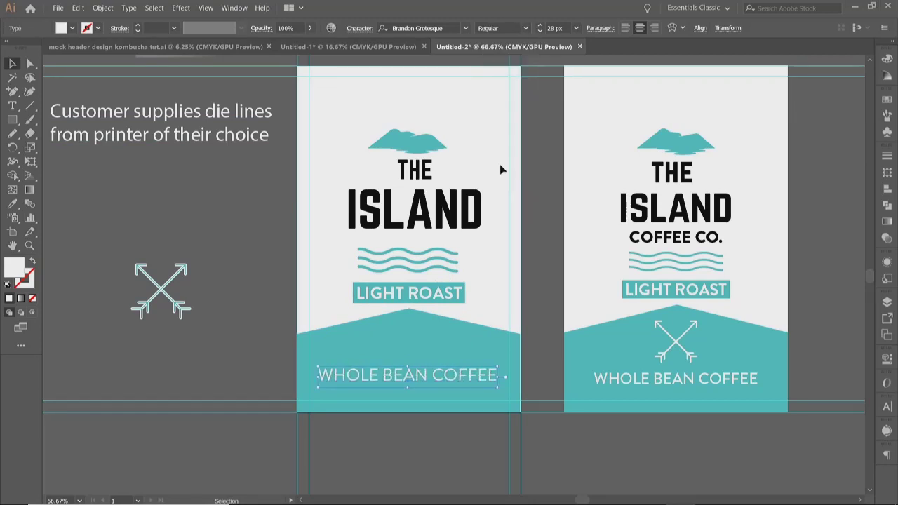
left_click(541, 32)
left_click(540, 33)
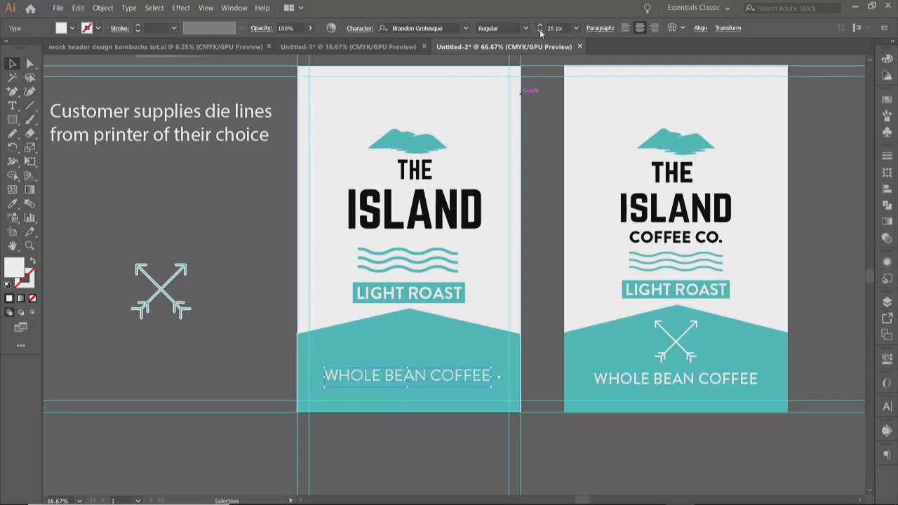
left_click(526, 29)
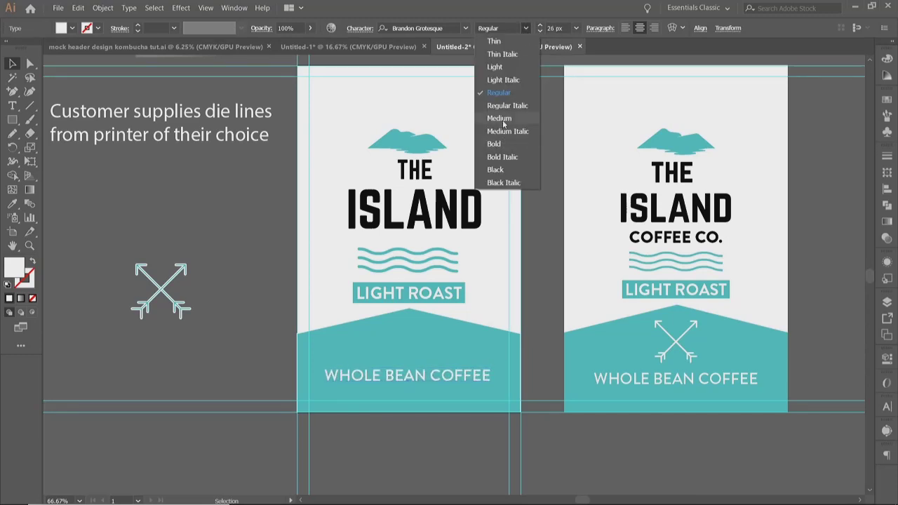
left_click(500, 118)
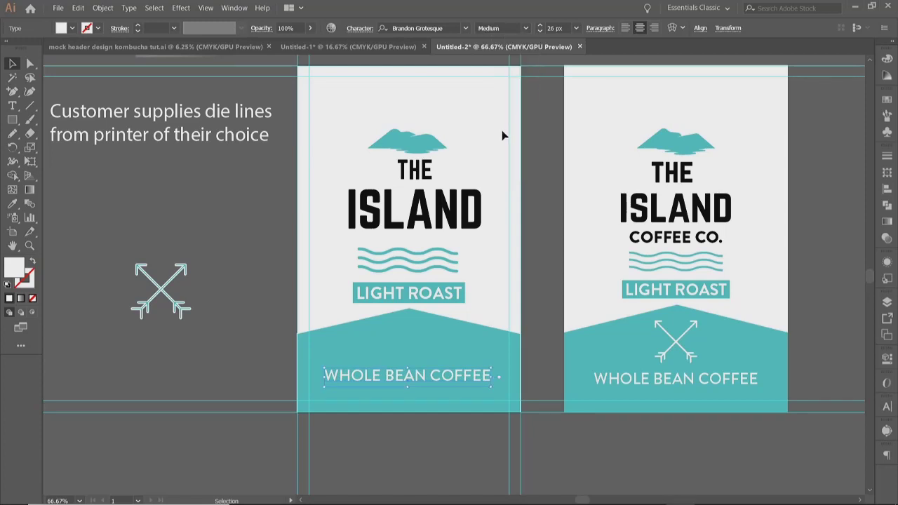
left_click(213, 323)
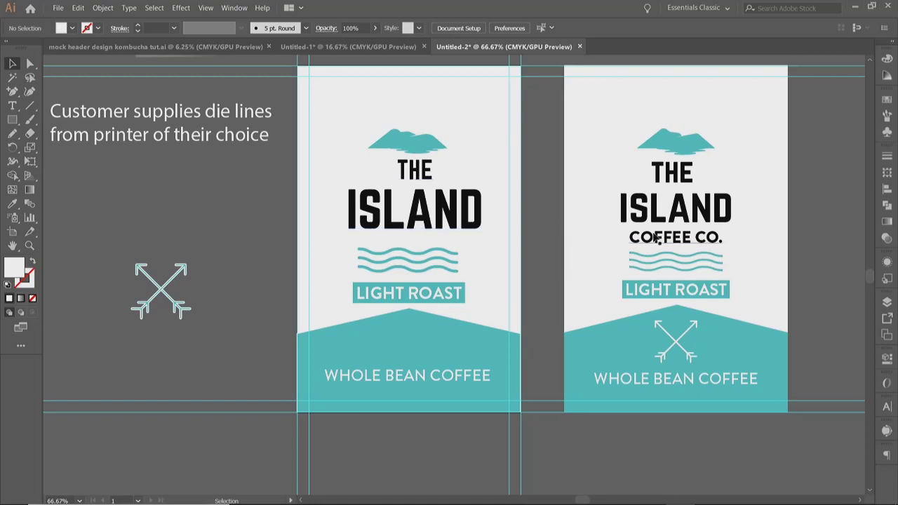
Duplicate LIGHT ROAST below ISLAND, retype it as COFFEE CO., and fill it black.
left_click(400, 298)
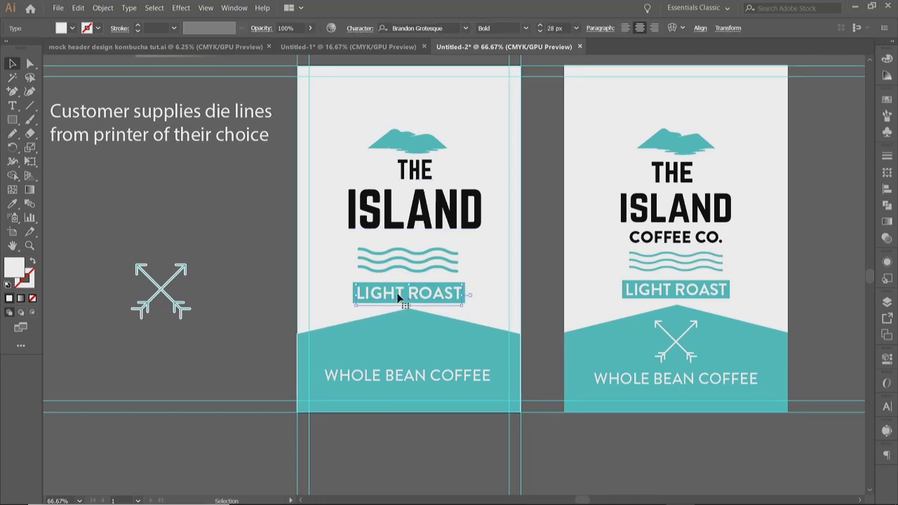
left_click_drag(399, 299, 402, 243)
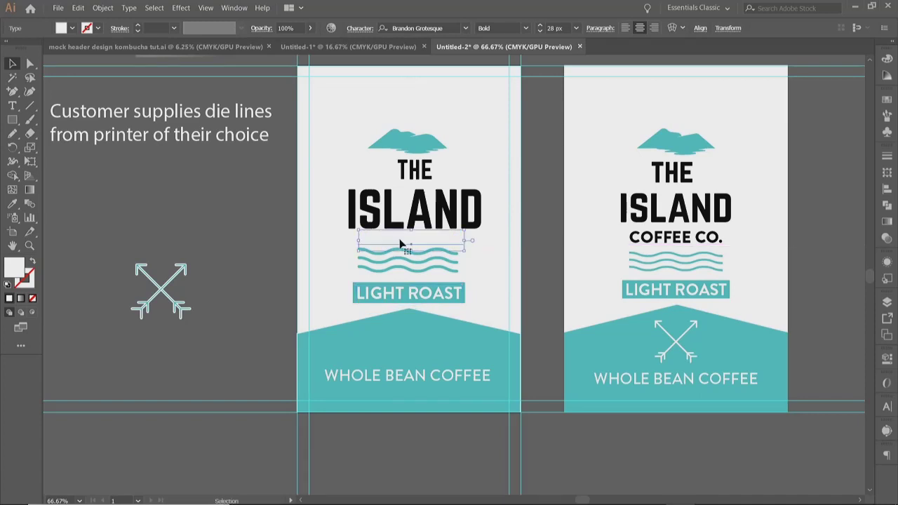
double_click(401, 243)
key("ctrl+a")
type("COFFEE C")
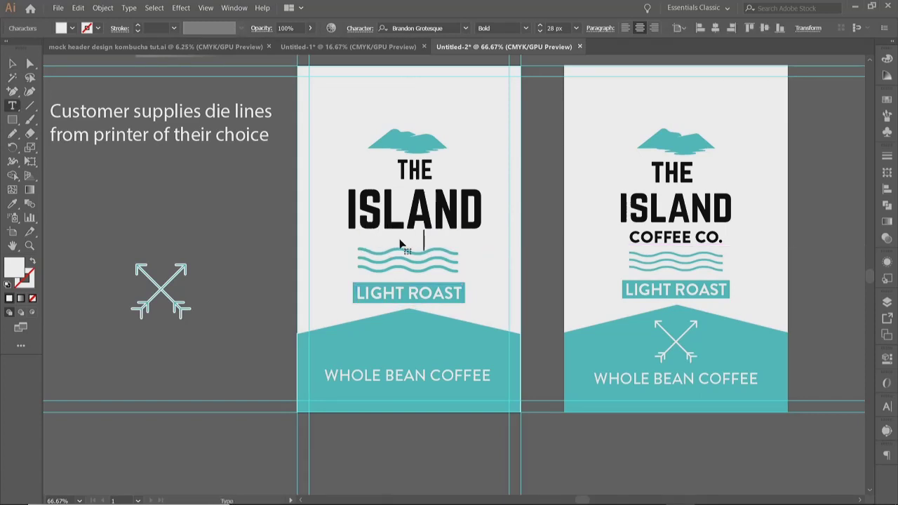
left_click(11, 63)
left_click(887, 59)
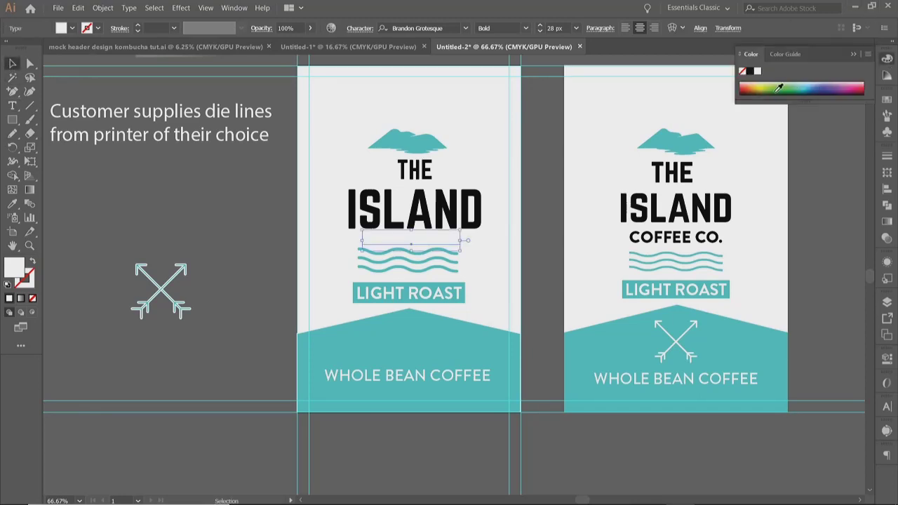
left_click(749, 71)
left_click(854, 55)
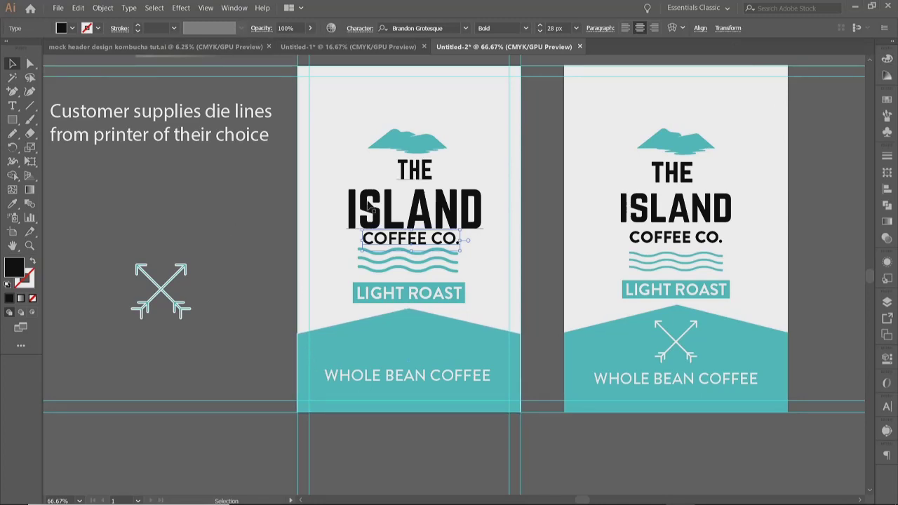
Shrink the ISLAND title from 80 px to 66 px.
double_click(429, 214)
double_click(430, 214)
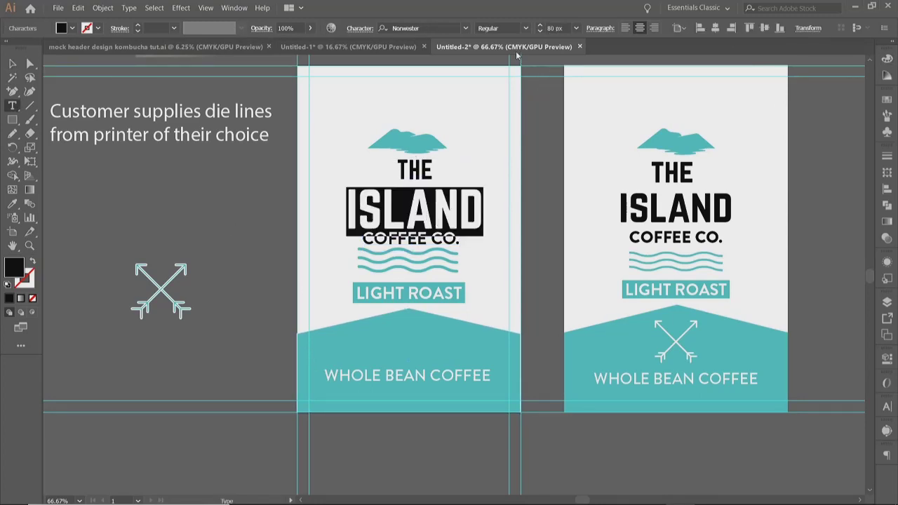
left_click(539, 32)
left_click(539, 33)
left_click(539, 32)
left_click(539, 32)
left_click(539, 32)
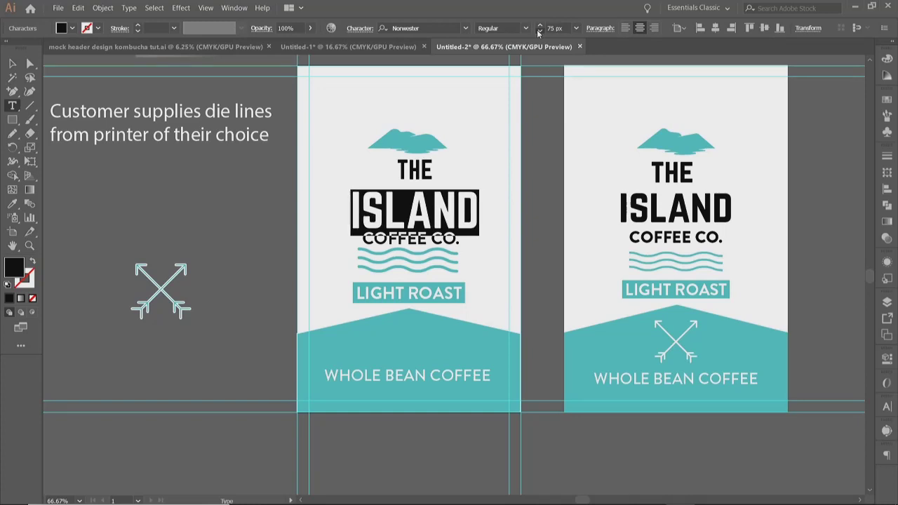
left_click(539, 33)
left_click(539, 32)
left_click(539, 32)
left_click(539, 33)
left_click(538, 33)
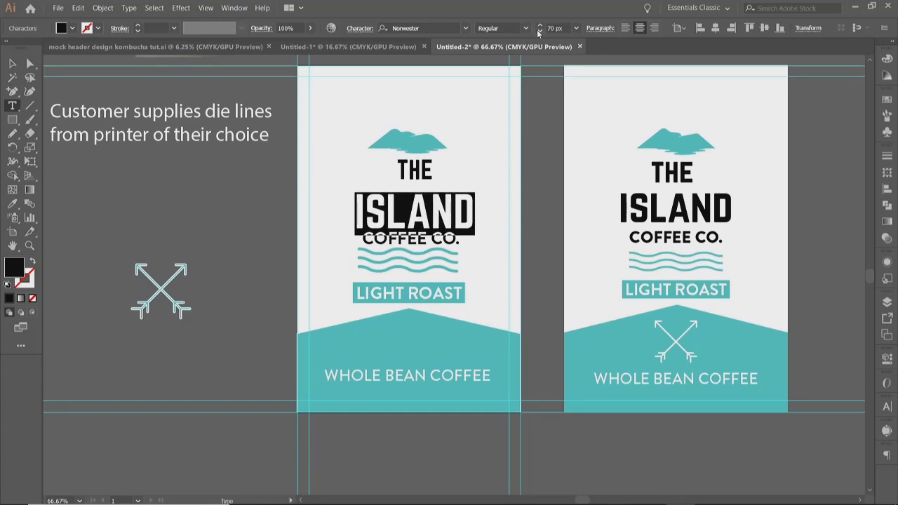
left_click(539, 32)
left_click(538, 32)
left_click(539, 32)
left_click(538, 33)
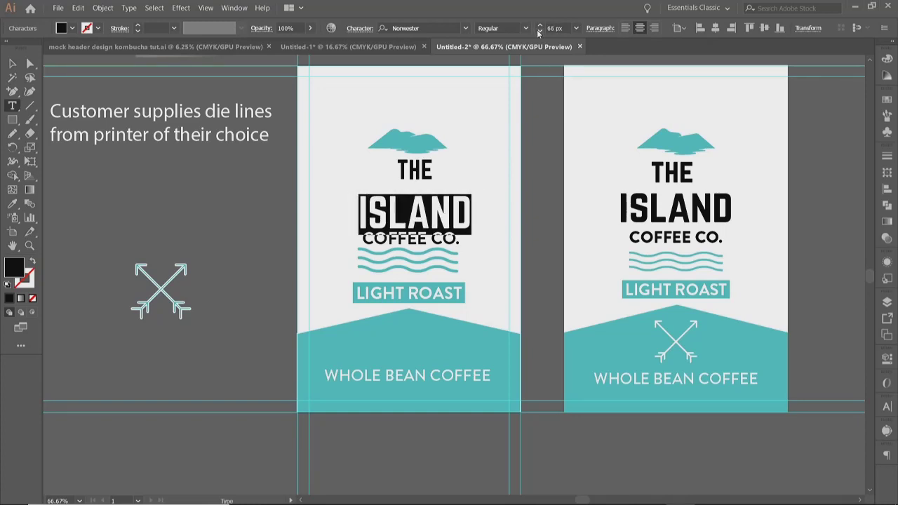
left_click(539, 32)
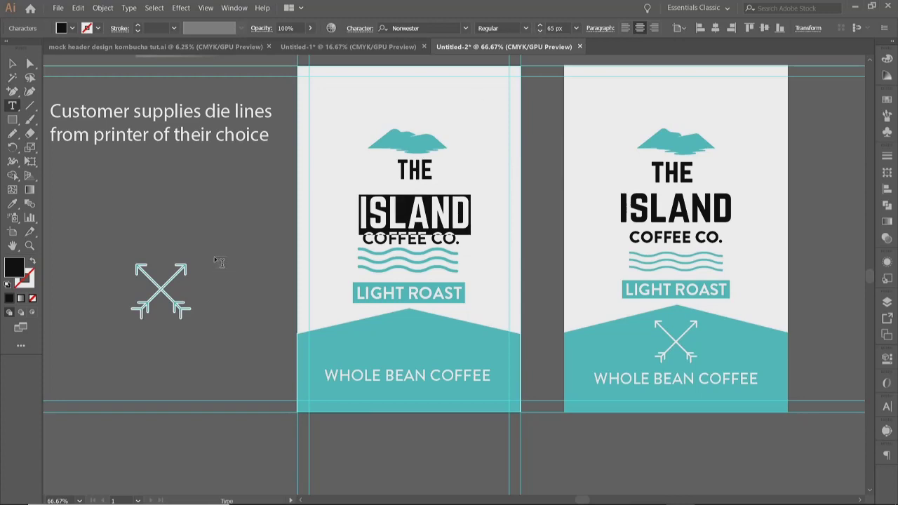
Set the title's leading to 68 px in the Character panel.
key("Escape")
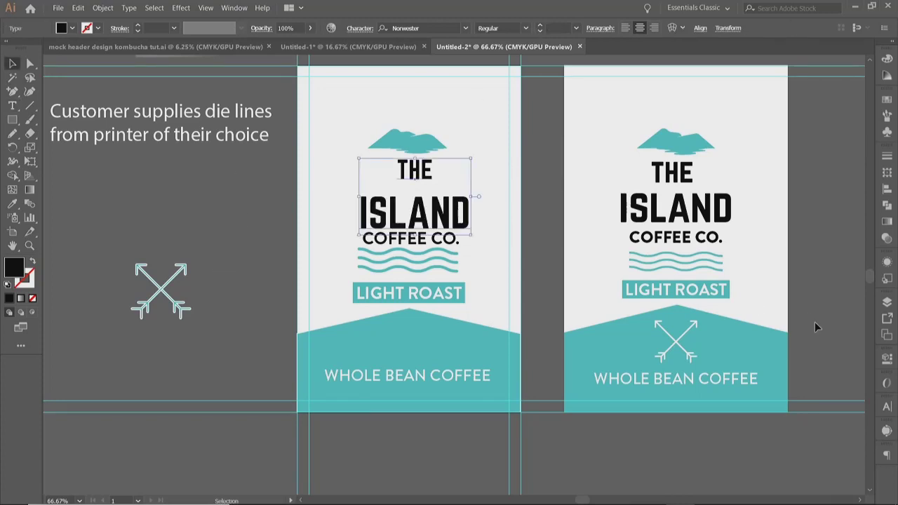
left_click(887, 406)
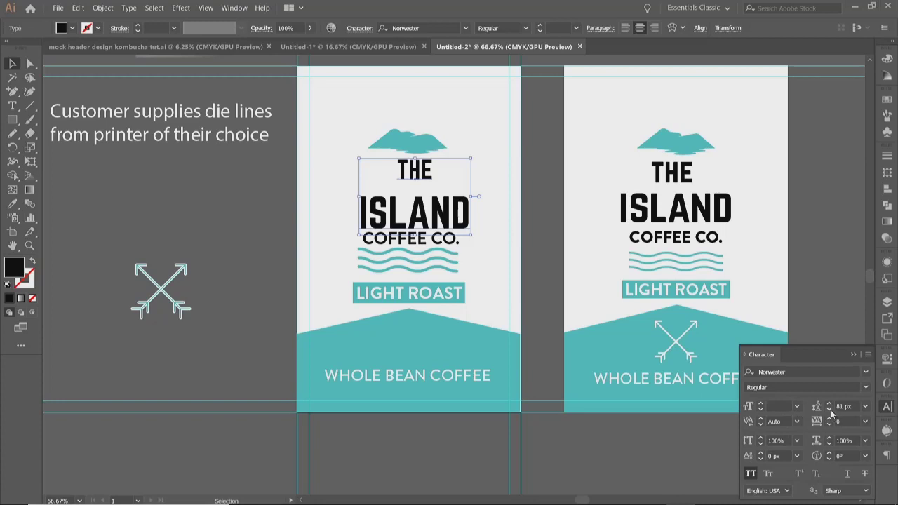
left_click(830, 403)
left_click(830, 402)
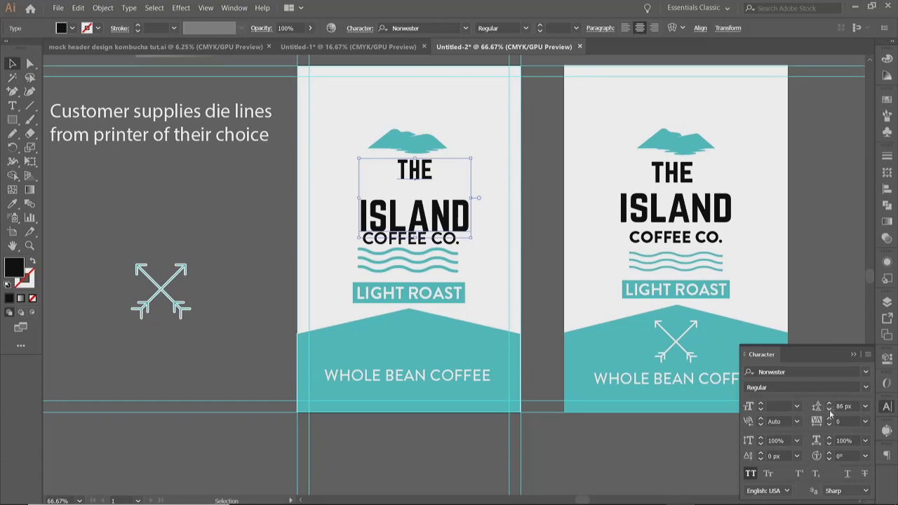
left_click(830, 404)
left_click(829, 411)
left_click(829, 411)
left_click(829, 411)
left_click(829, 411)
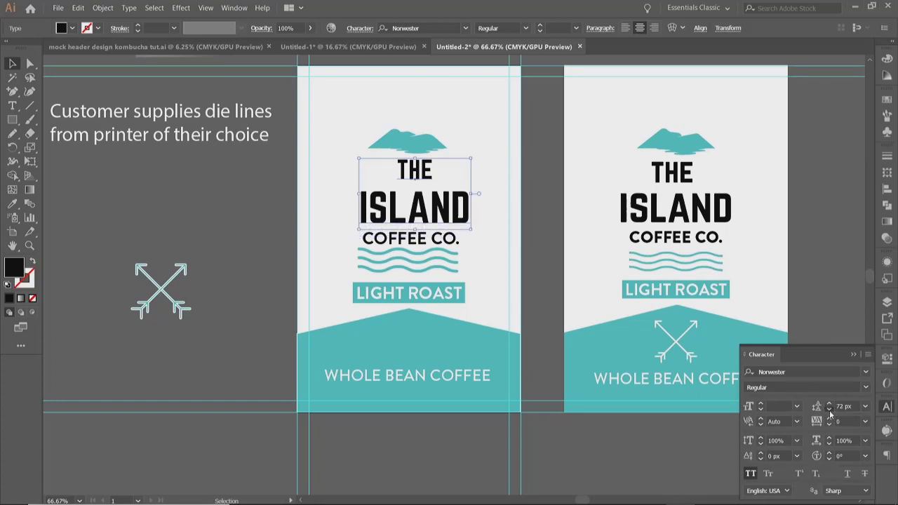
left_click(829, 411)
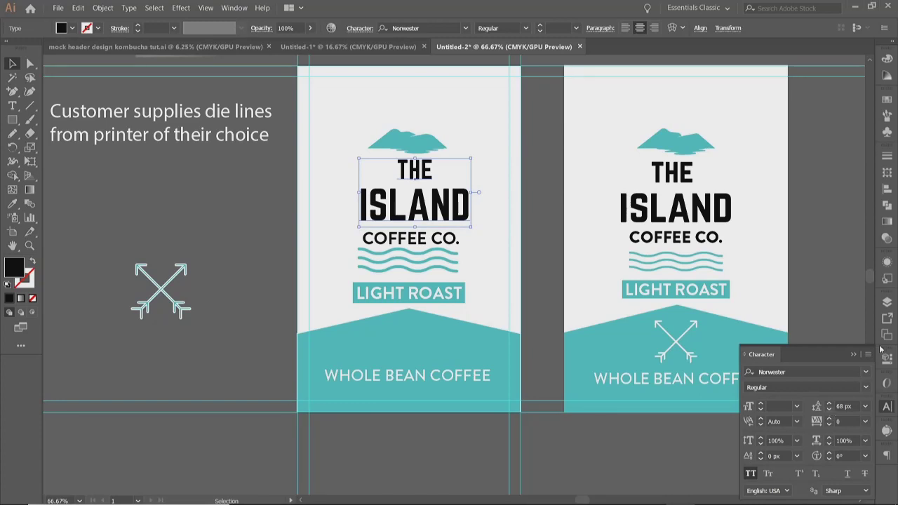
left_click(856, 356)
left_click(329, 211)
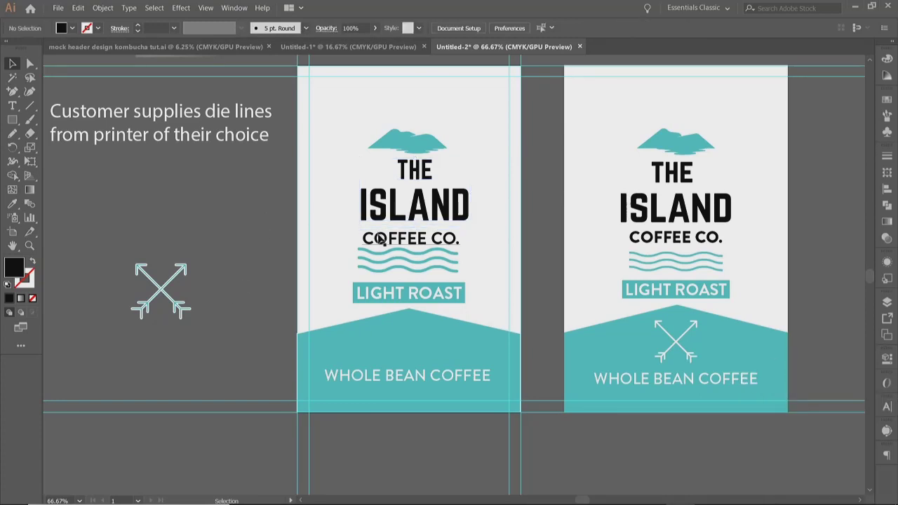
Horizontally centre the left label's logo elements on one another.
left_click_drag(368, 108, 442, 304)
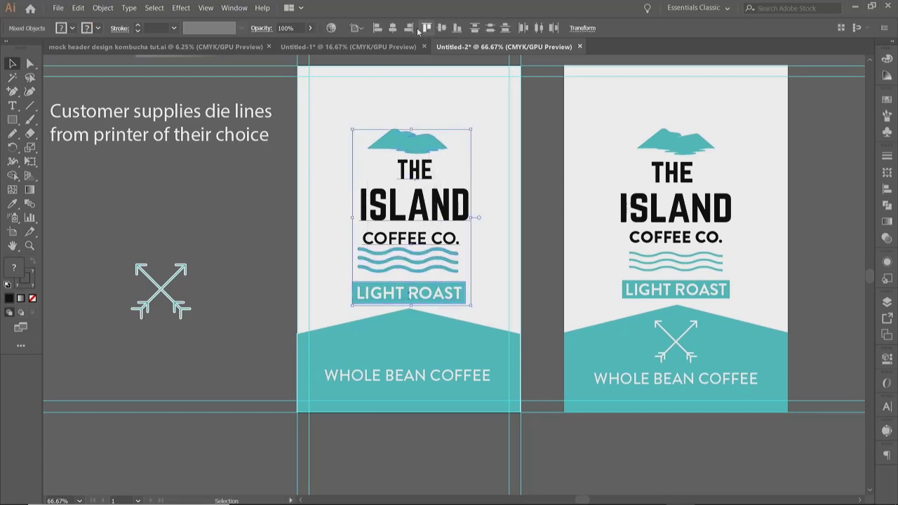
left_click(393, 28)
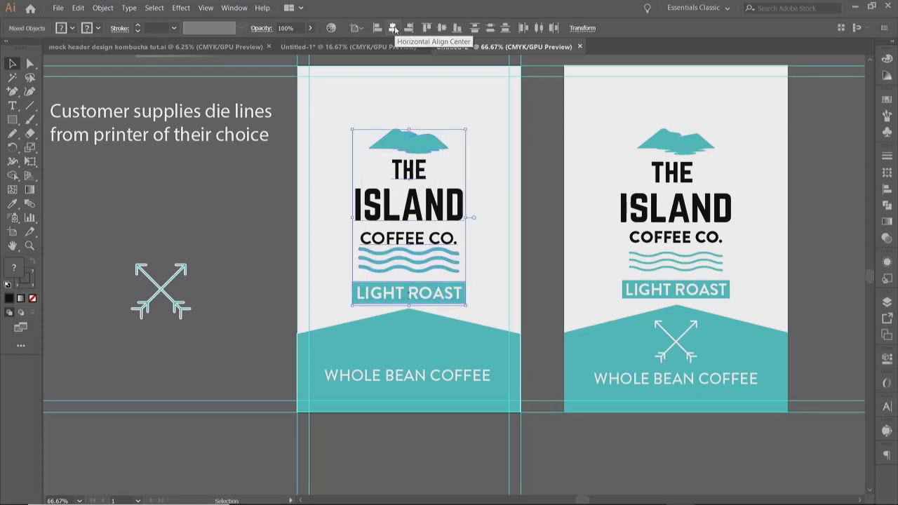
left_click(218, 222)
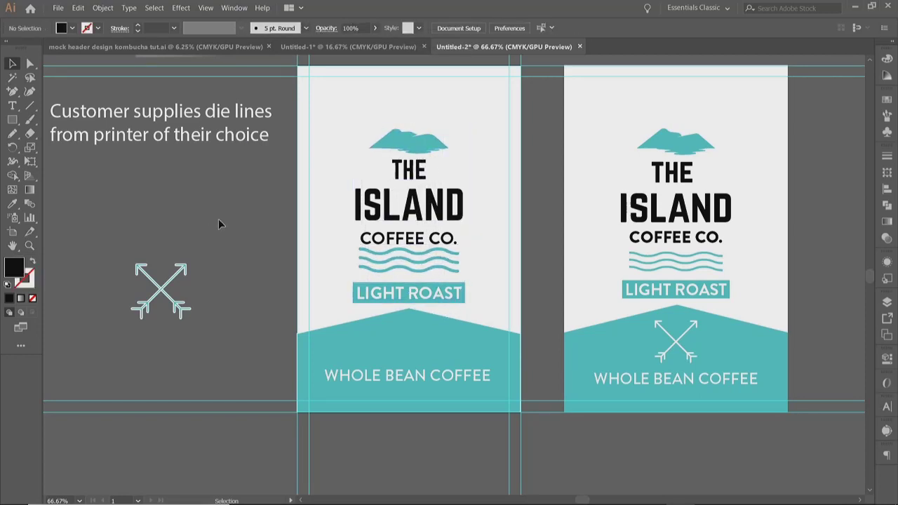
left_click(433, 239)
Set COFFEE CO. in Black weight at 25 px and nudge it up.
key("Up")
key("Up")
key("Up")
key("Up")
key("Up")
key("Up")
key("Up")
key("Up")
key("Up")
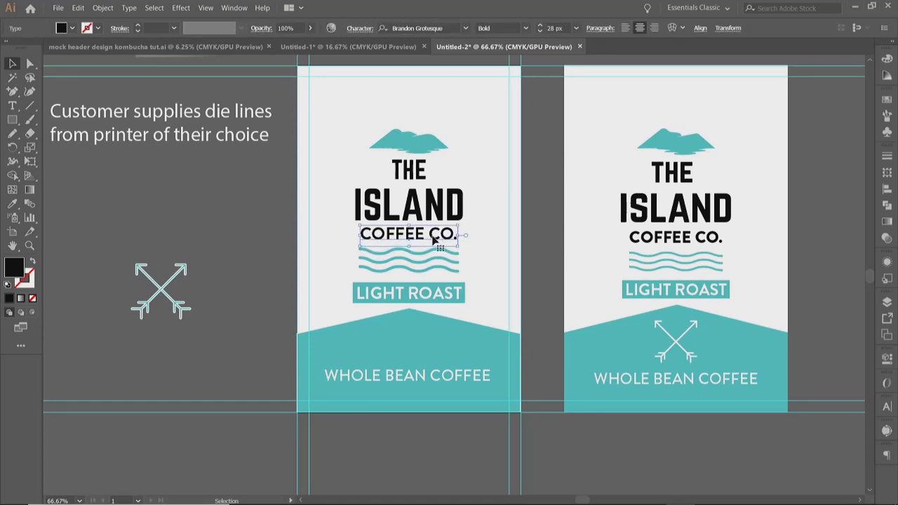
left_click(553, 191)
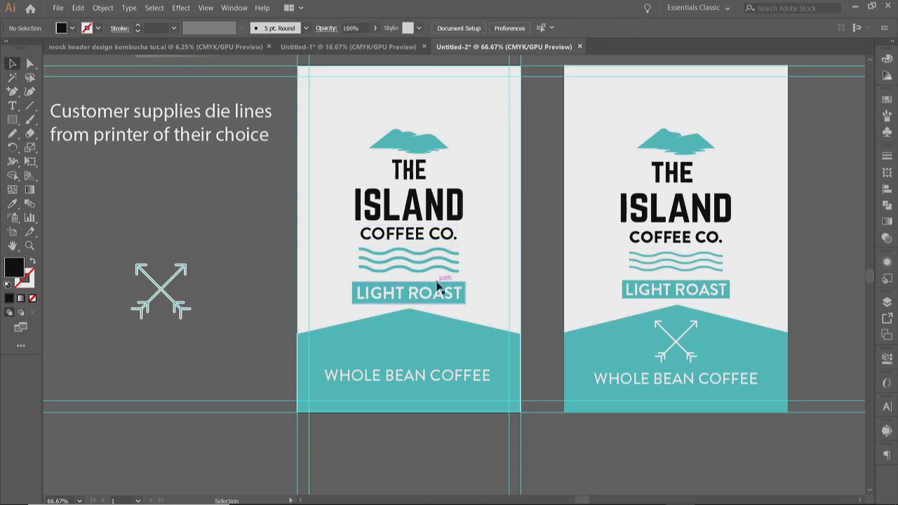
left_click(426, 236)
left_click(526, 28)
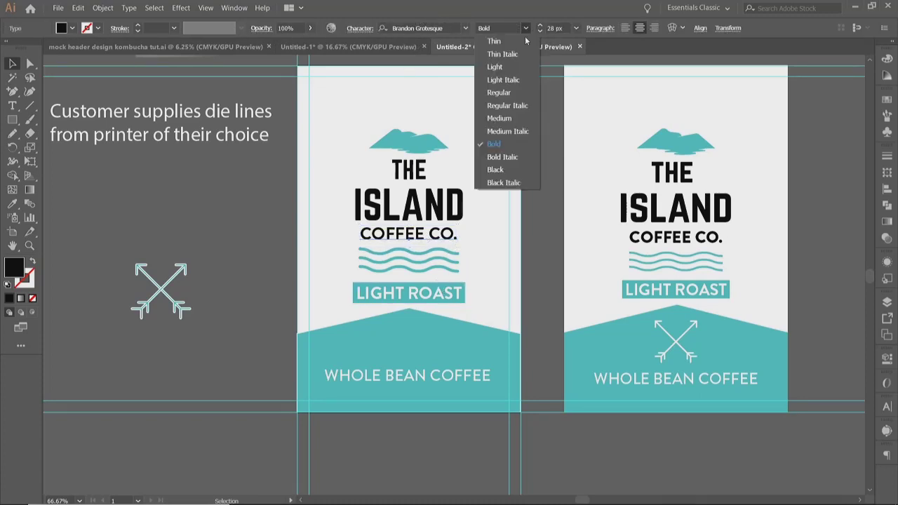
left_click(500, 168)
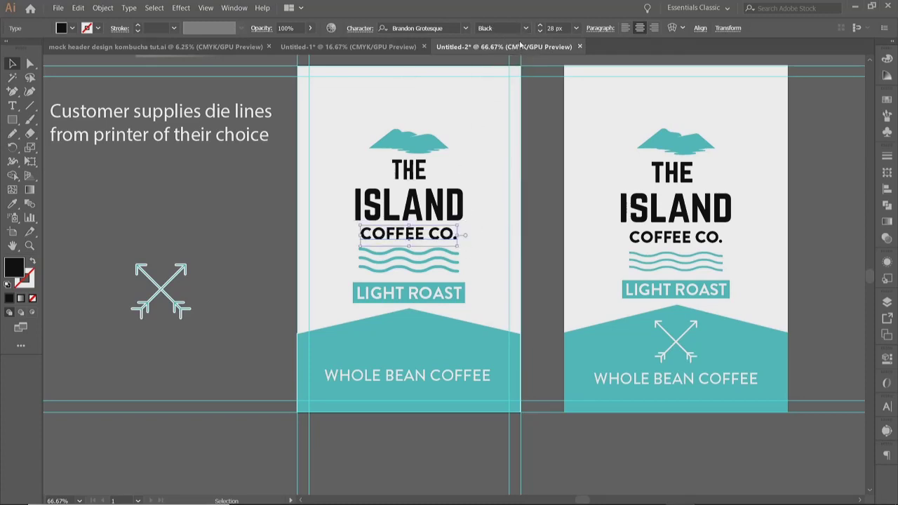
left_click(540, 31)
left_click(541, 31)
left_click(540, 31)
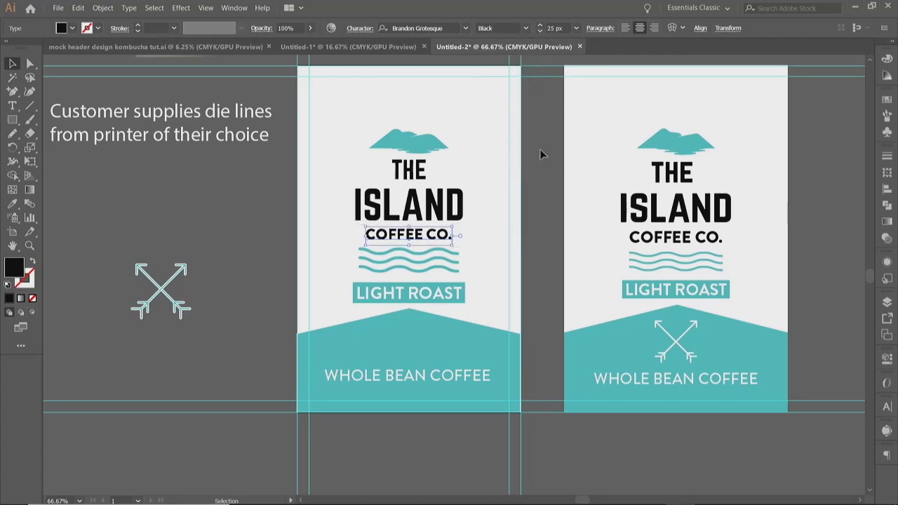
key("Up")
key("Up")
key("Up")
key("Up")
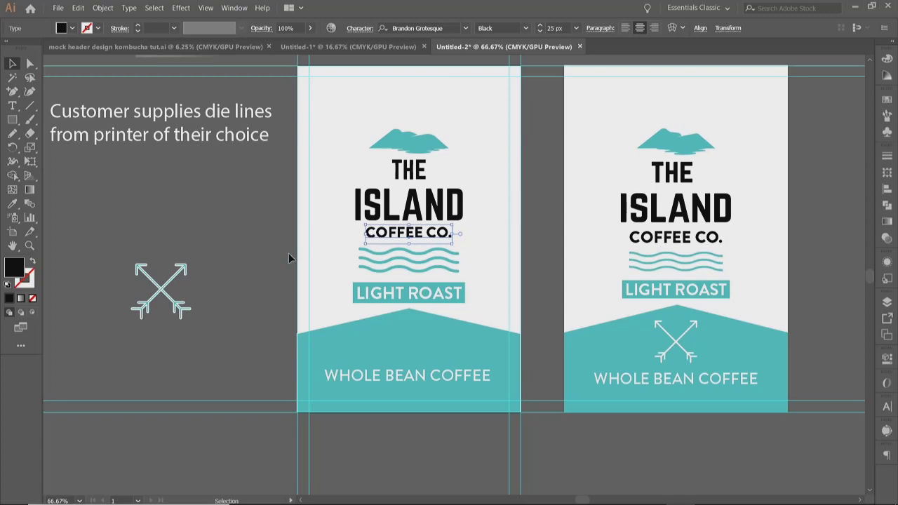
left_click(227, 261)
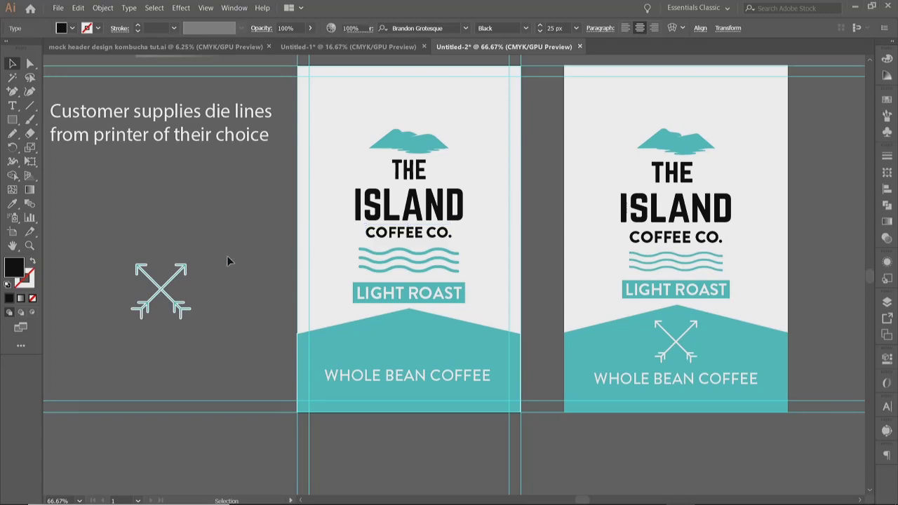
Nudge the LIGHT ROAST group up slightly.
left_click(370, 299)
key("Up")
key("Up")
key("Up")
key("Up")
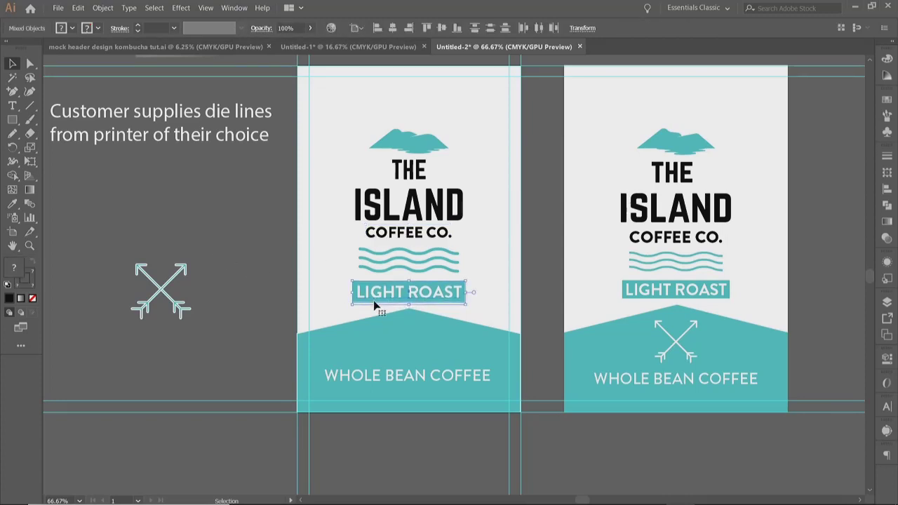
left_click(262, 302)
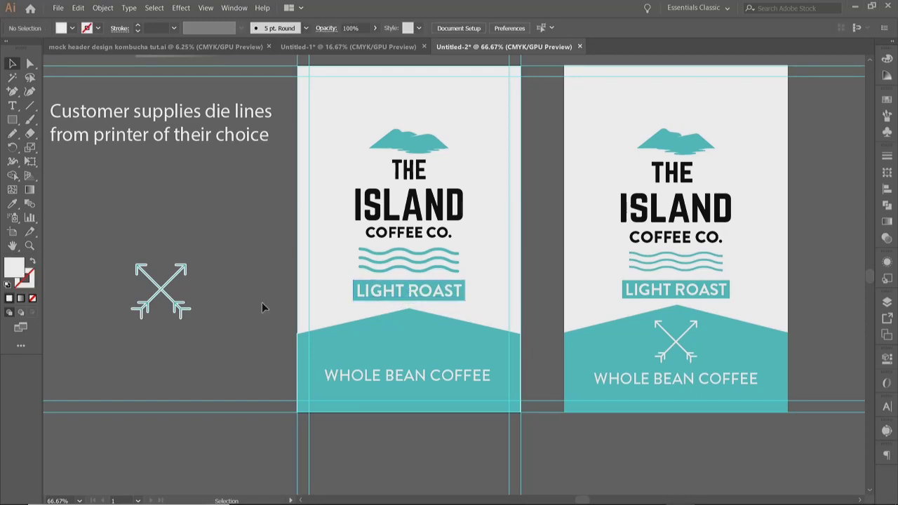
scroll(262, 302, "down", 1)
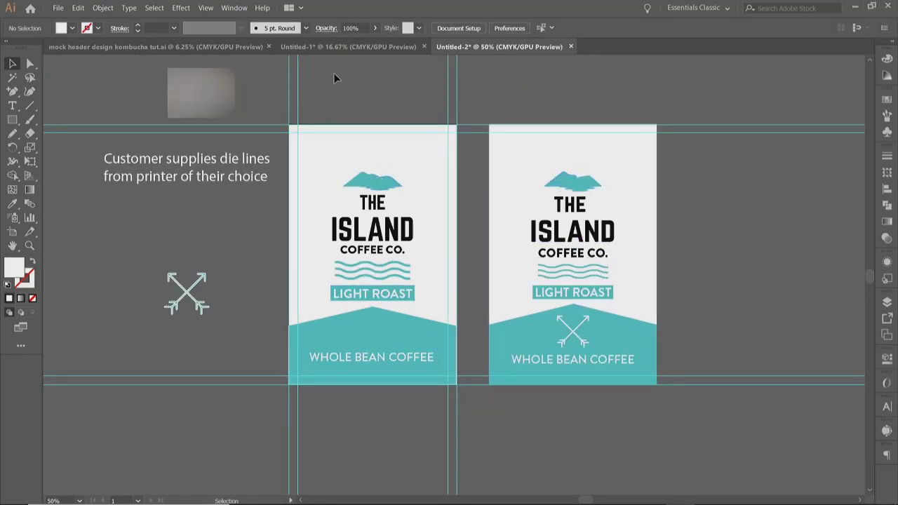
Delete the vertical and horizontal guides around the two labels.
left_click_drag(258, 65, 501, 99)
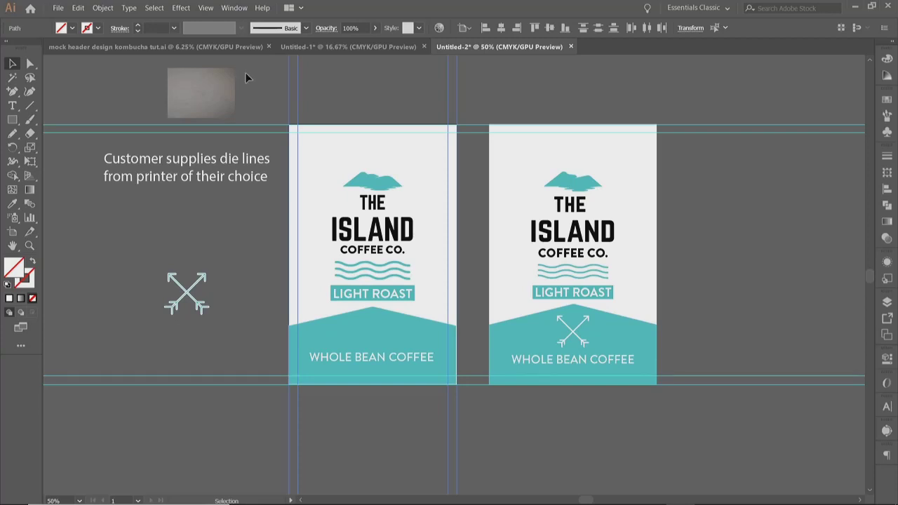
left_click(490, 75)
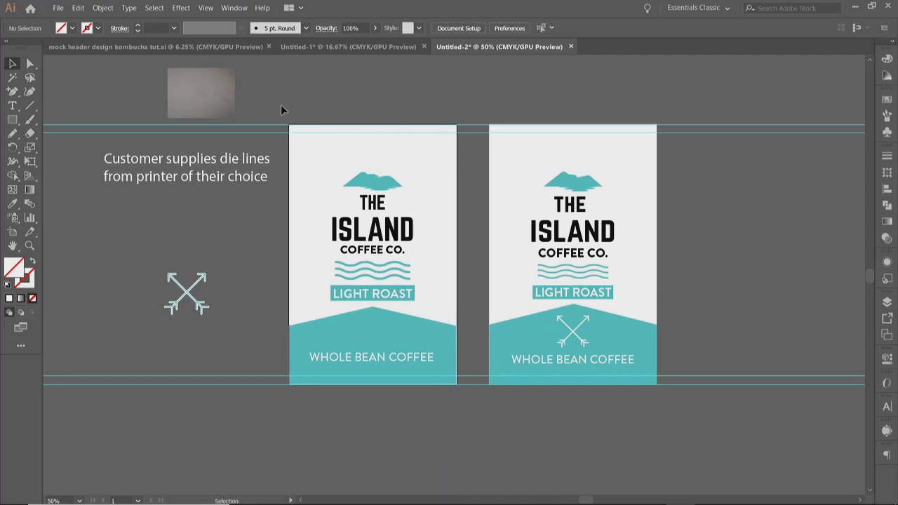
left_click(269, 135)
key("Delete")
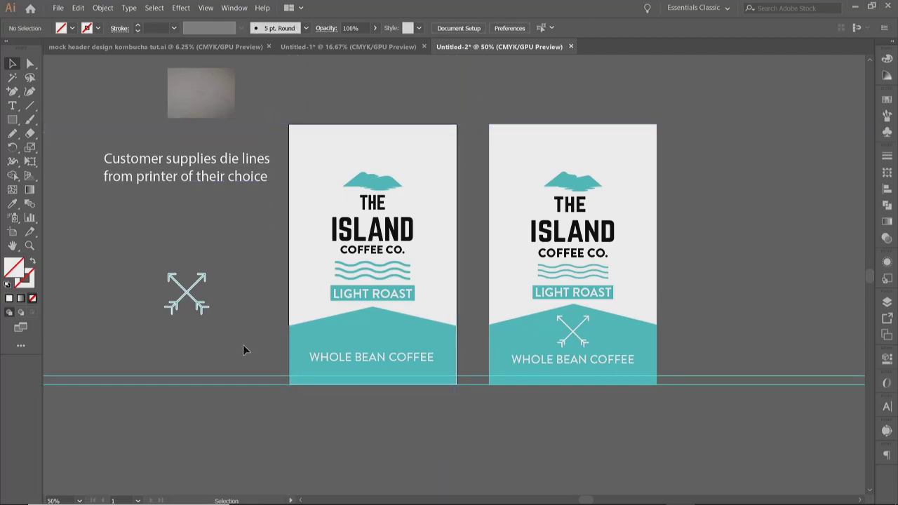
key("Delete")
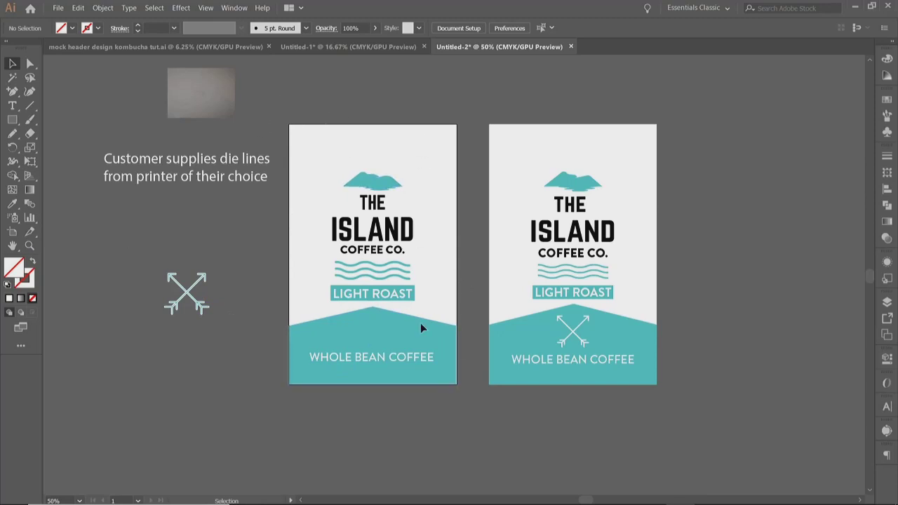
Draw a light-filled rectangle over the left label and send it to the back.
left_click(12, 119)
mouse_move(289, 125)
left_mouse_down()
mouse_move(456, 144)
mouse_move(458, 384)
left_mouse_up()
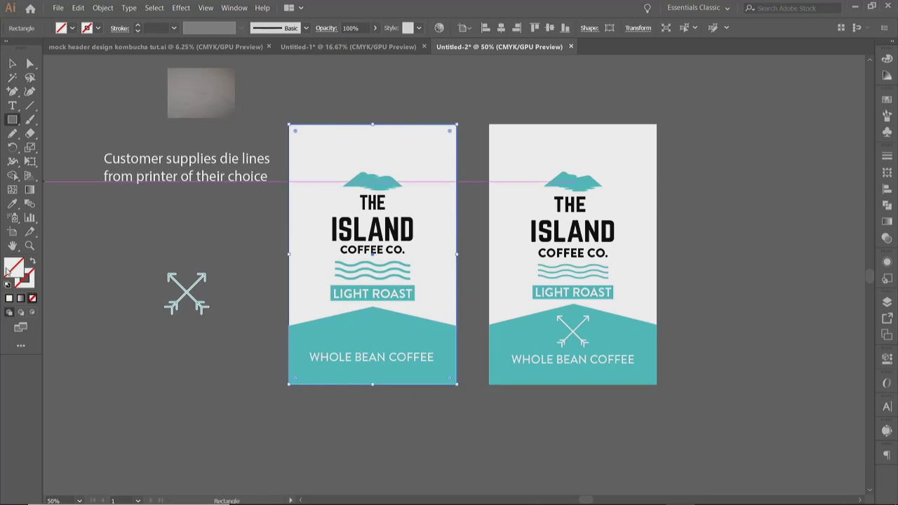
left_click(9, 299)
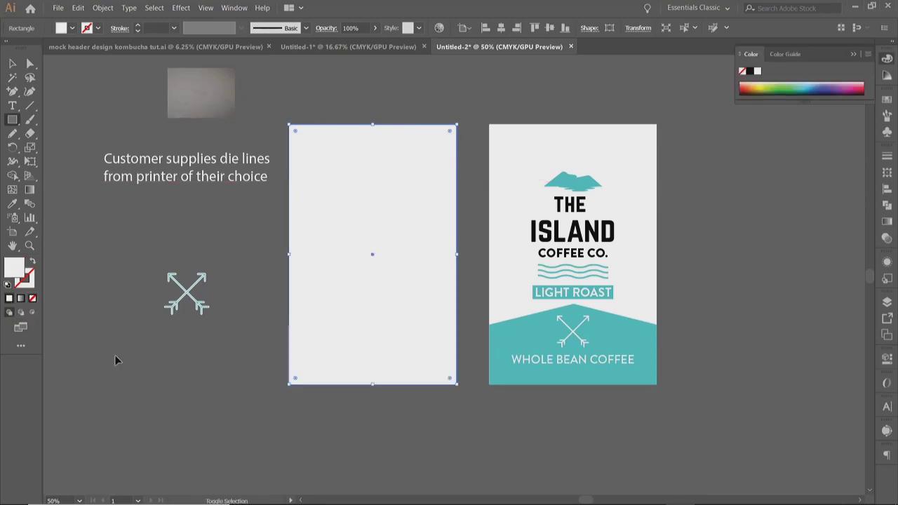
key("ctrl+shift+bracketleft")
left_click(235, 453)
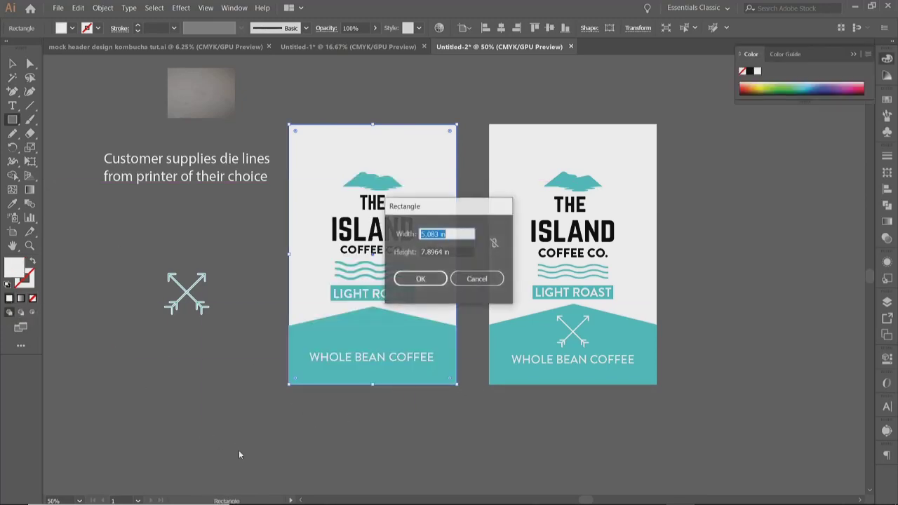
left_click(472, 280)
left_click(12, 64)
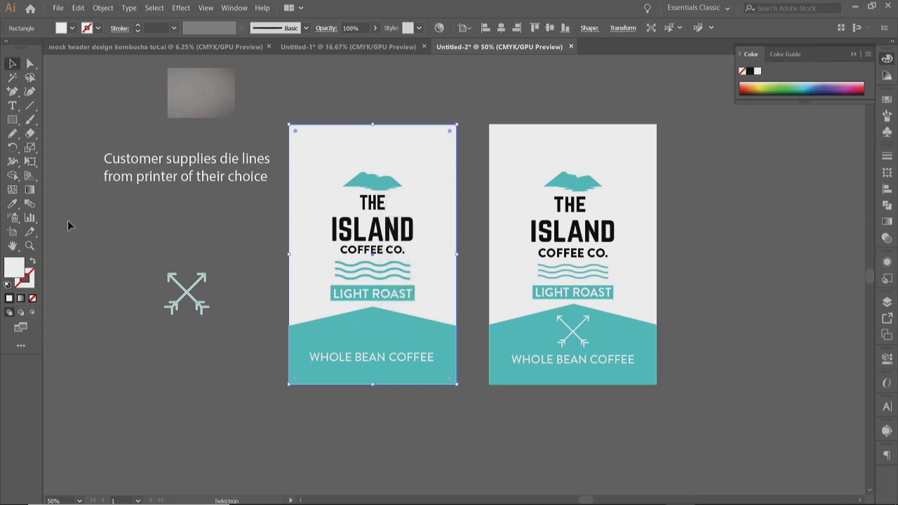
left_click(220, 411)
Set the teal bottom shape's stroke to None.
scroll(353, 385, "up", 3)
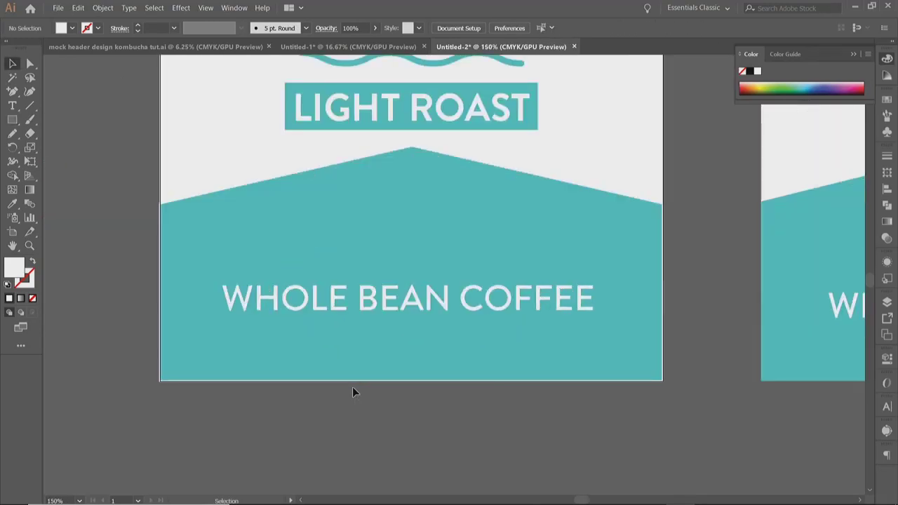
left_click(278, 365)
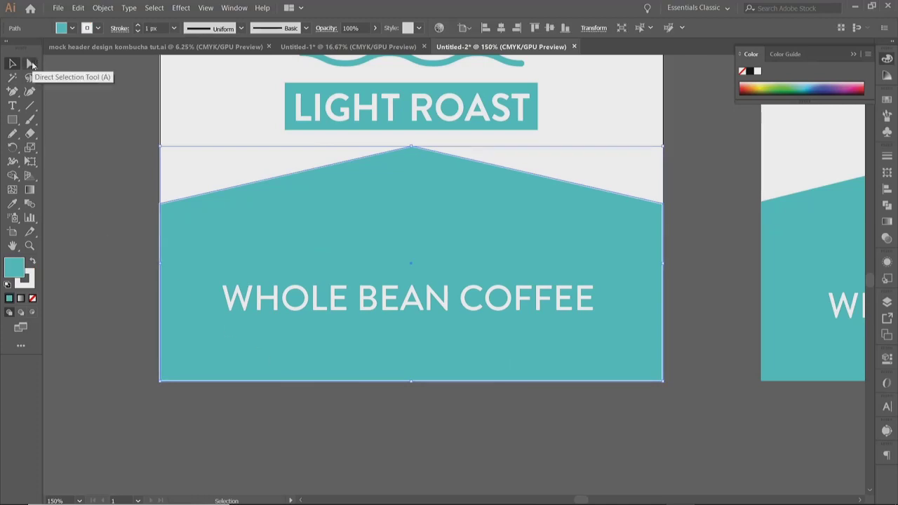
left_click(27, 283)
left_click(33, 298)
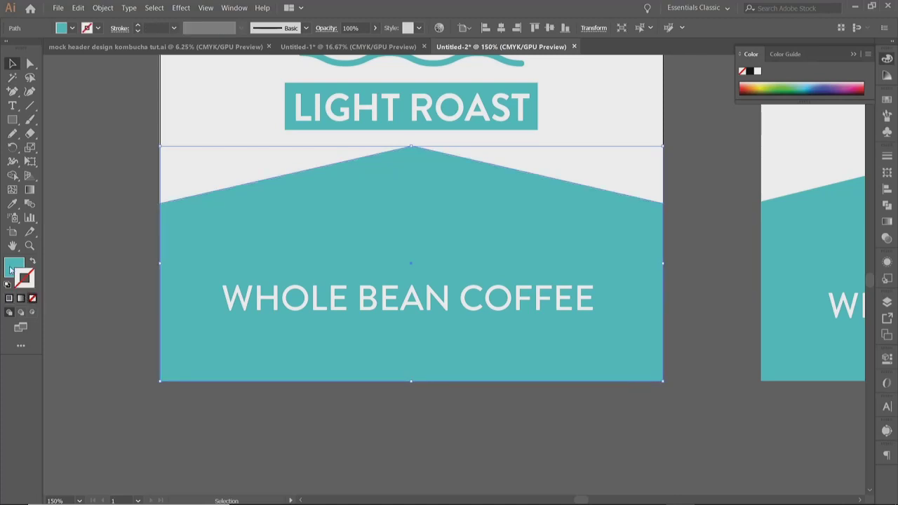
left_click(61, 383)
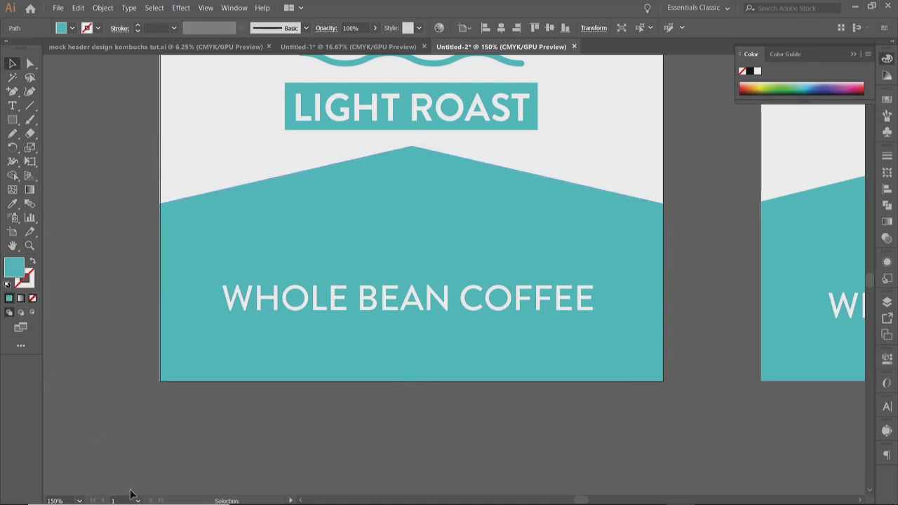
left_click(191, 171)
left_click(103, 276)
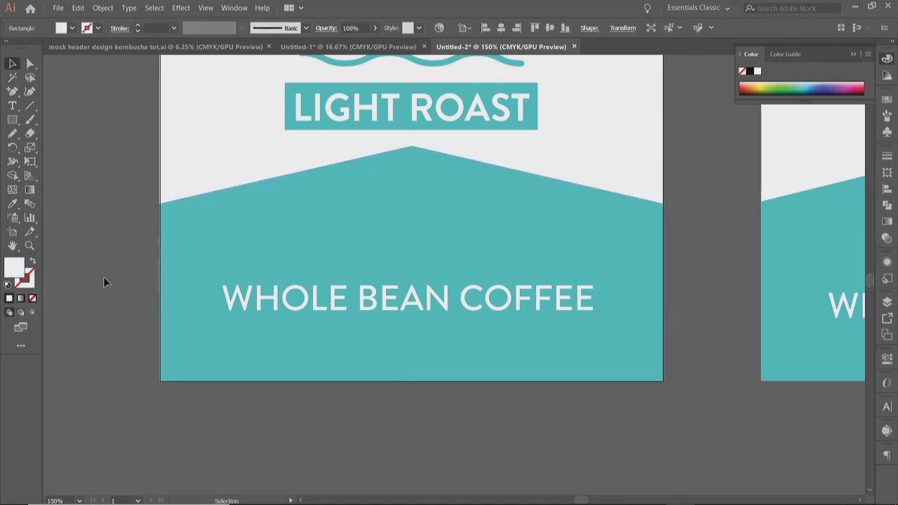
Copy all of the left label's artwork and switch to the Photoshop bag mockup.
scroll(108, 367, "down", 3)
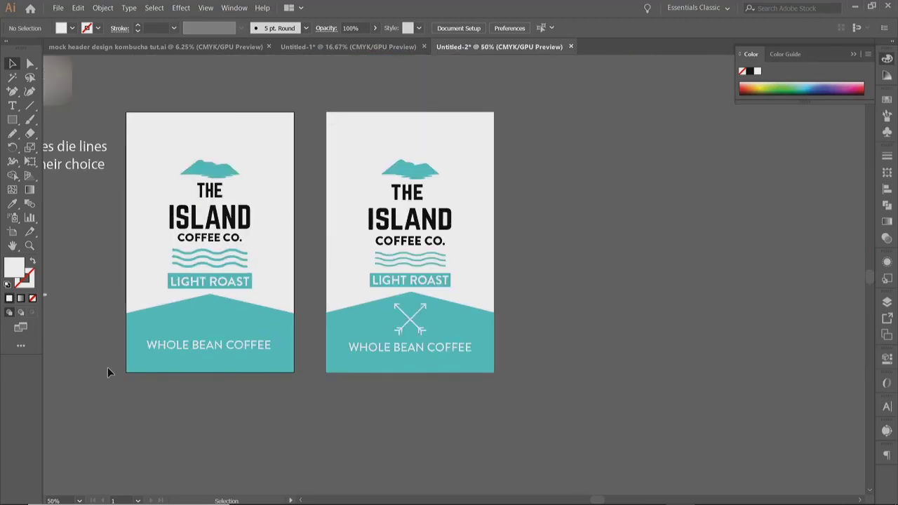
mouse_move(128, 88)
left_mouse_down()
mouse_move(228, 339)
mouse_move(284, 390)
left_mouse_up()
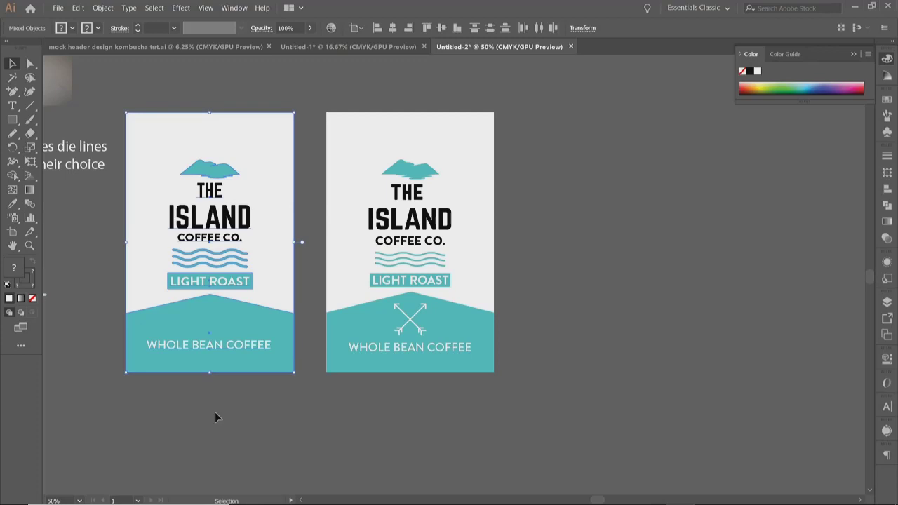
key("a")
key("v")
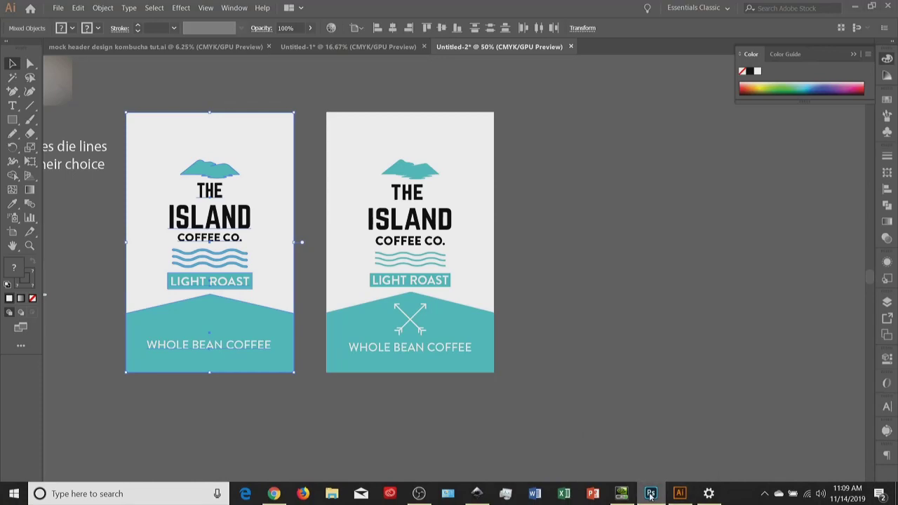
left_click(650, 494)
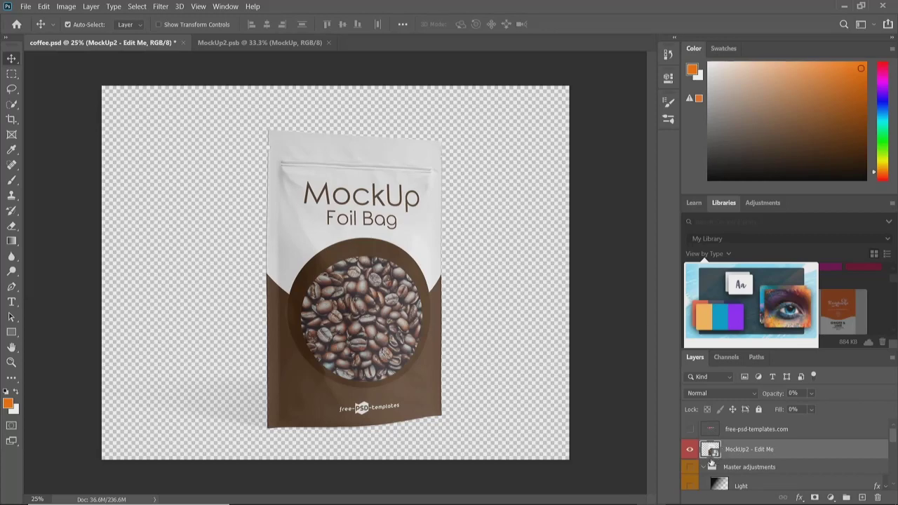
Open the MockUp2 - Edit Me smart object and paste the label as a Smart Object.
double_click(712, 450)
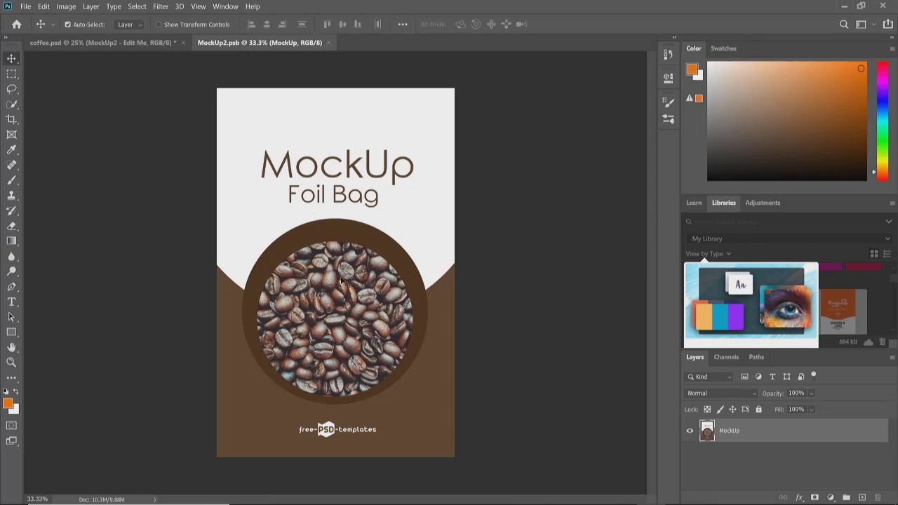
key("ctrl")
key("ctrl+v")
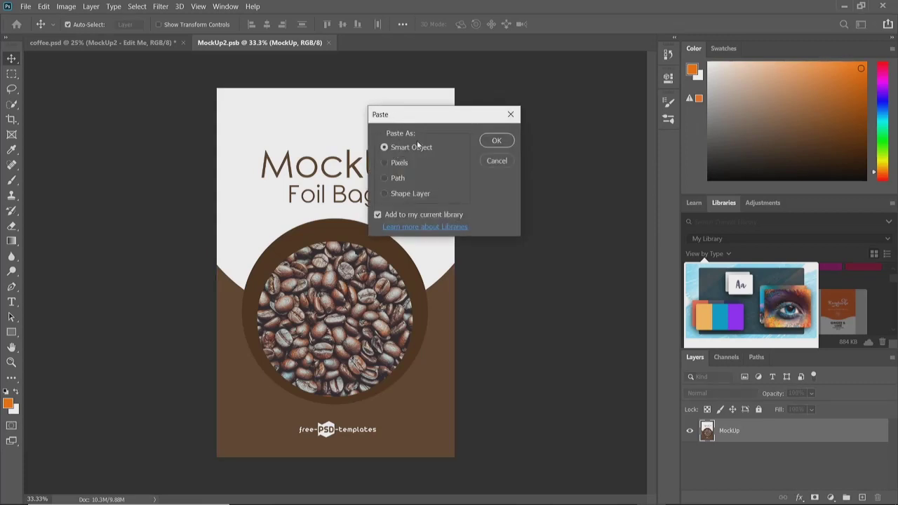
left_click(496, 142)
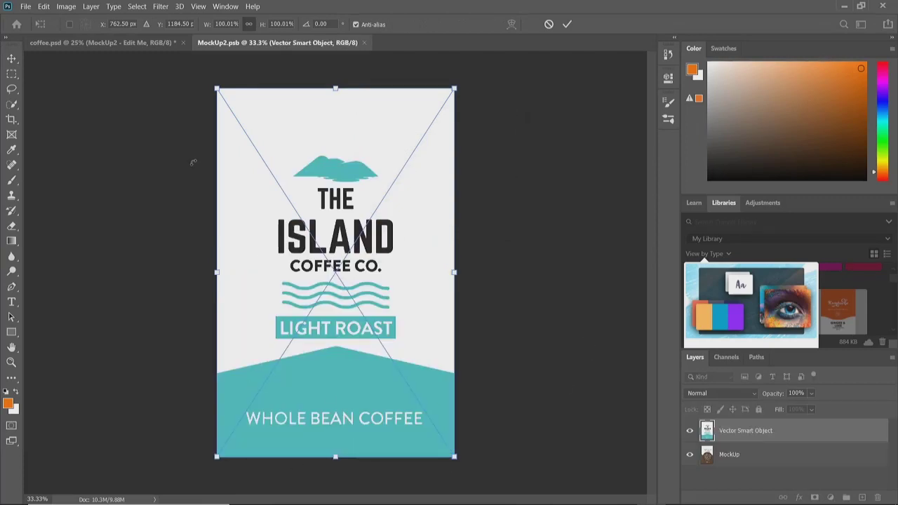
Commit the label placement and save the MockUp2.psb contents.
right_click(278, 199)
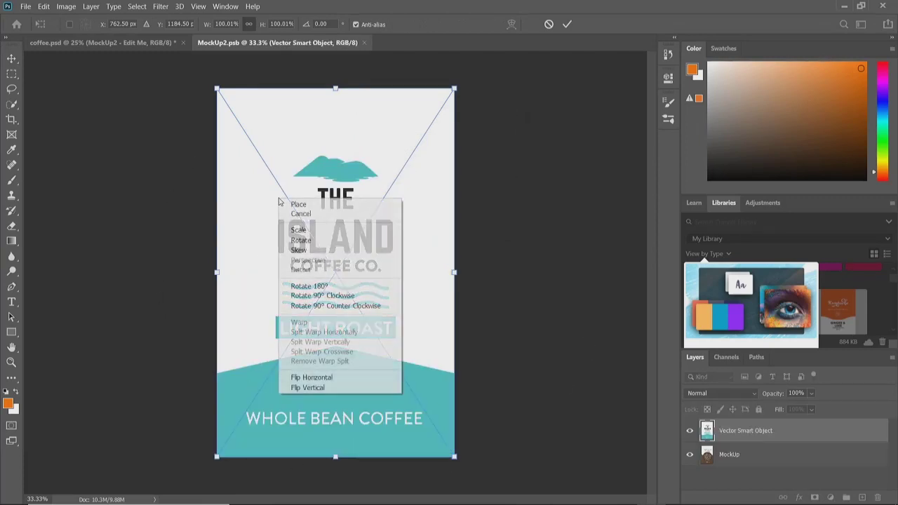
left_click(29, 8)
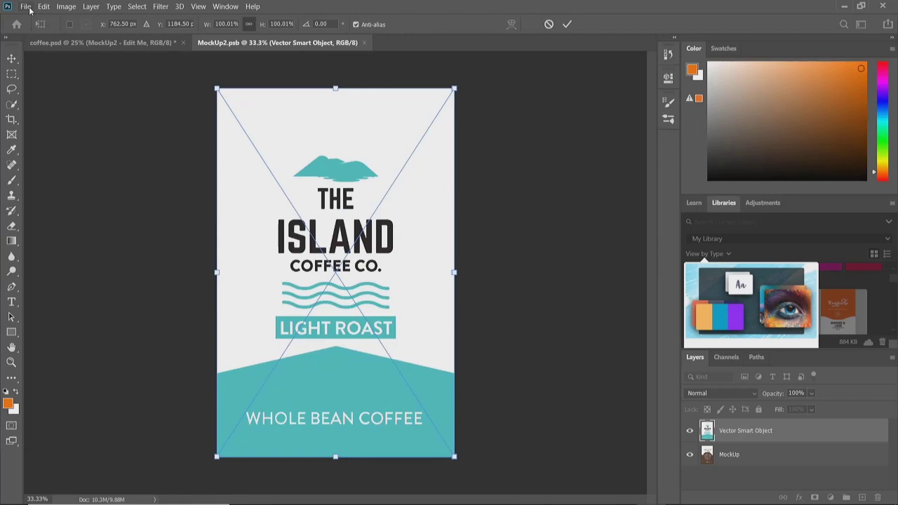
left_click(28, 9)
left_click(35, 132)
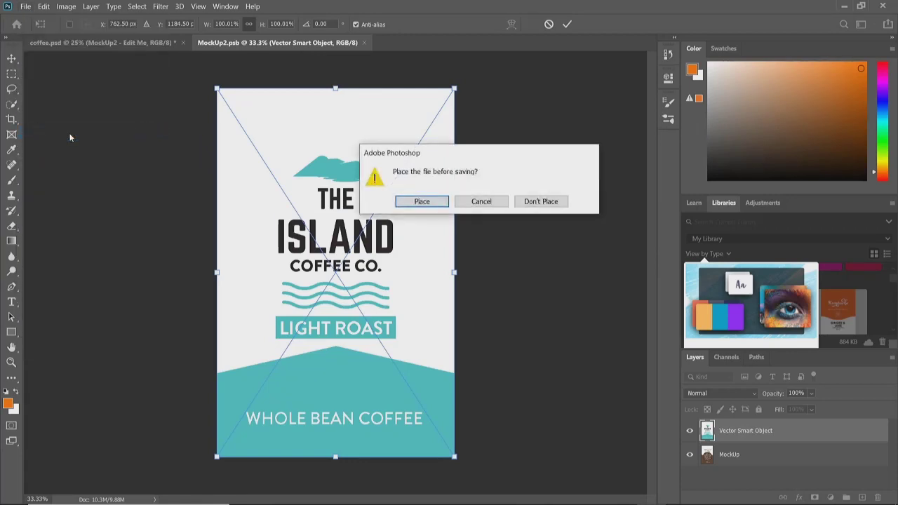
left_click(421, 202)
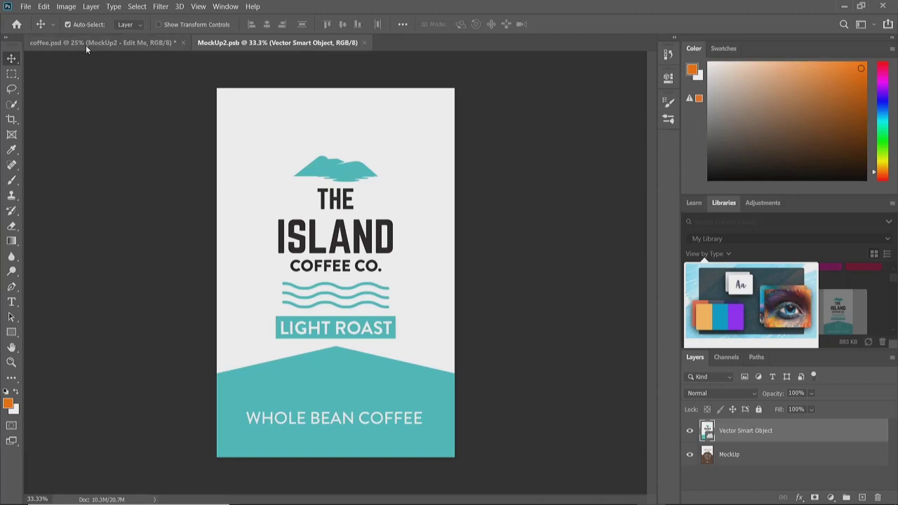
Return to coffee.psd and toggle the Background layer on and off to view the labelled bag.
left_click(39, 43)
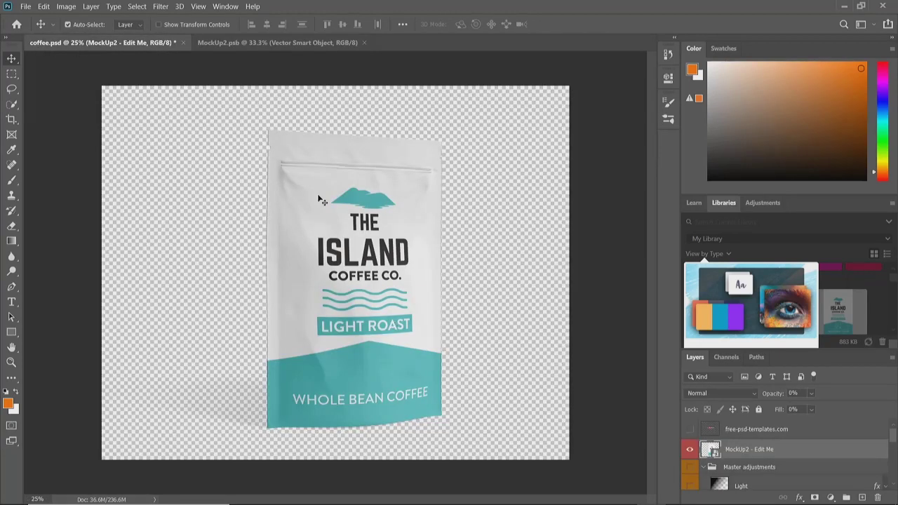
left_click_drag(895, 437, 894, 484)
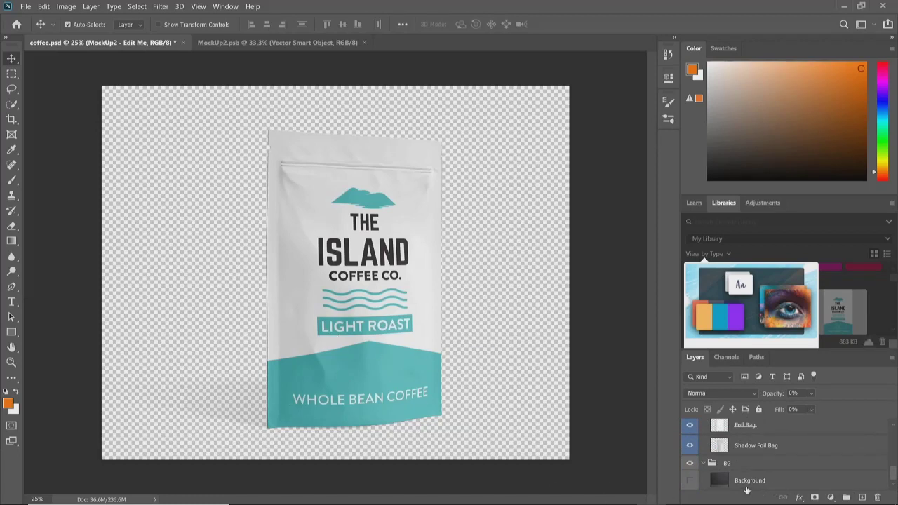
left_click(690, 482)
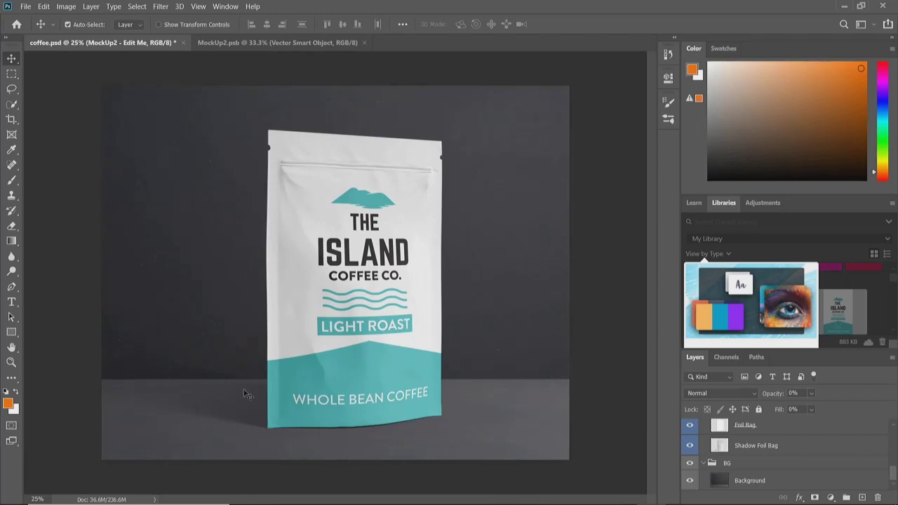
mouse_move(652, 502)
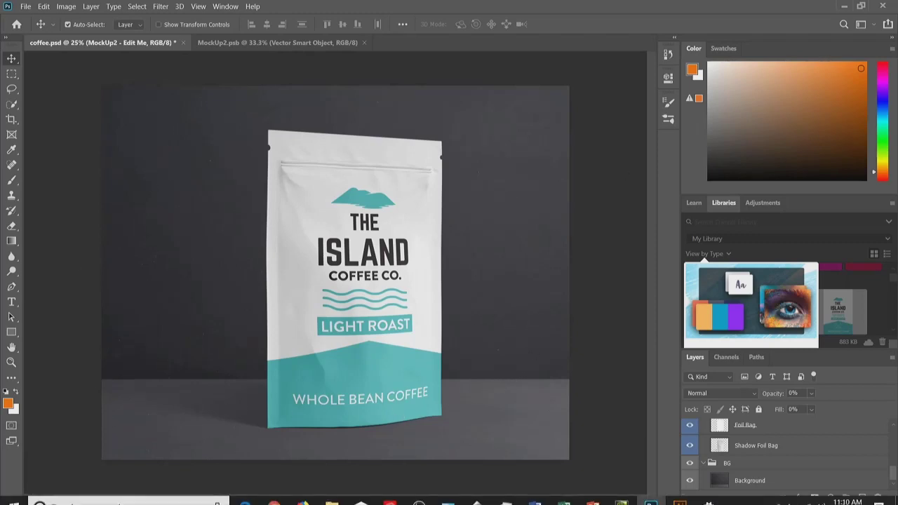
left_click(690, 481)
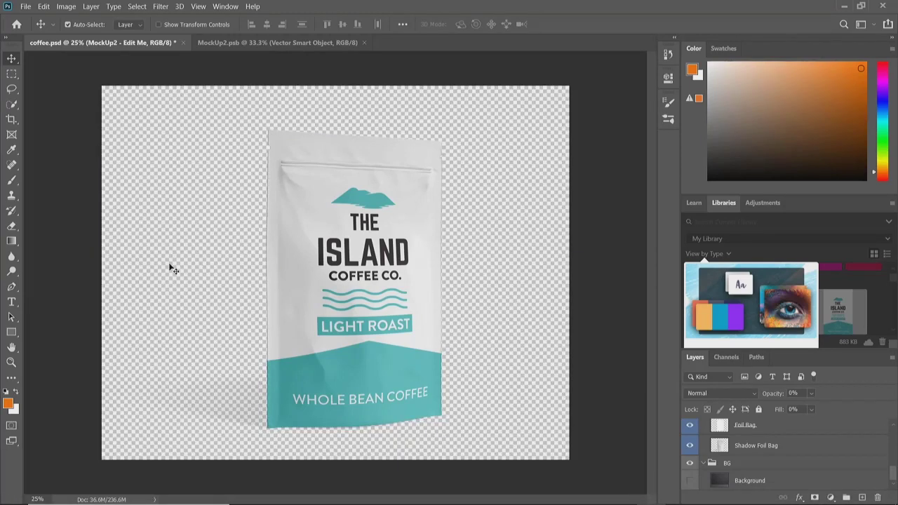